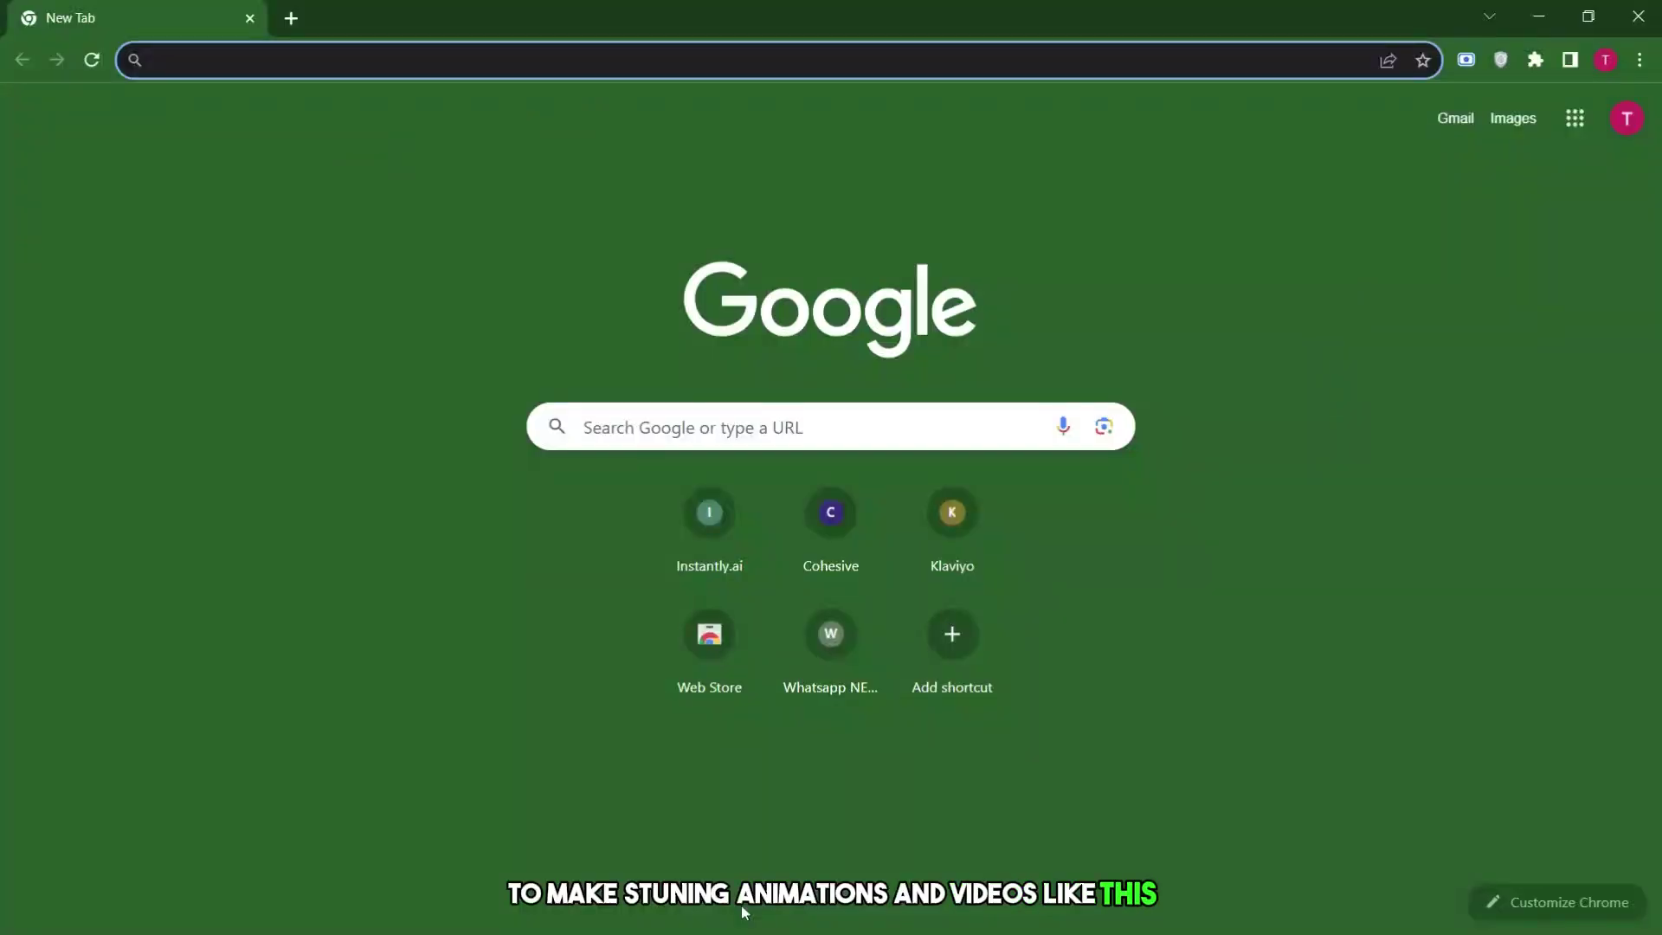
Search the web for 'kyber ai' from the Chrome address bar.
click(153, 60)
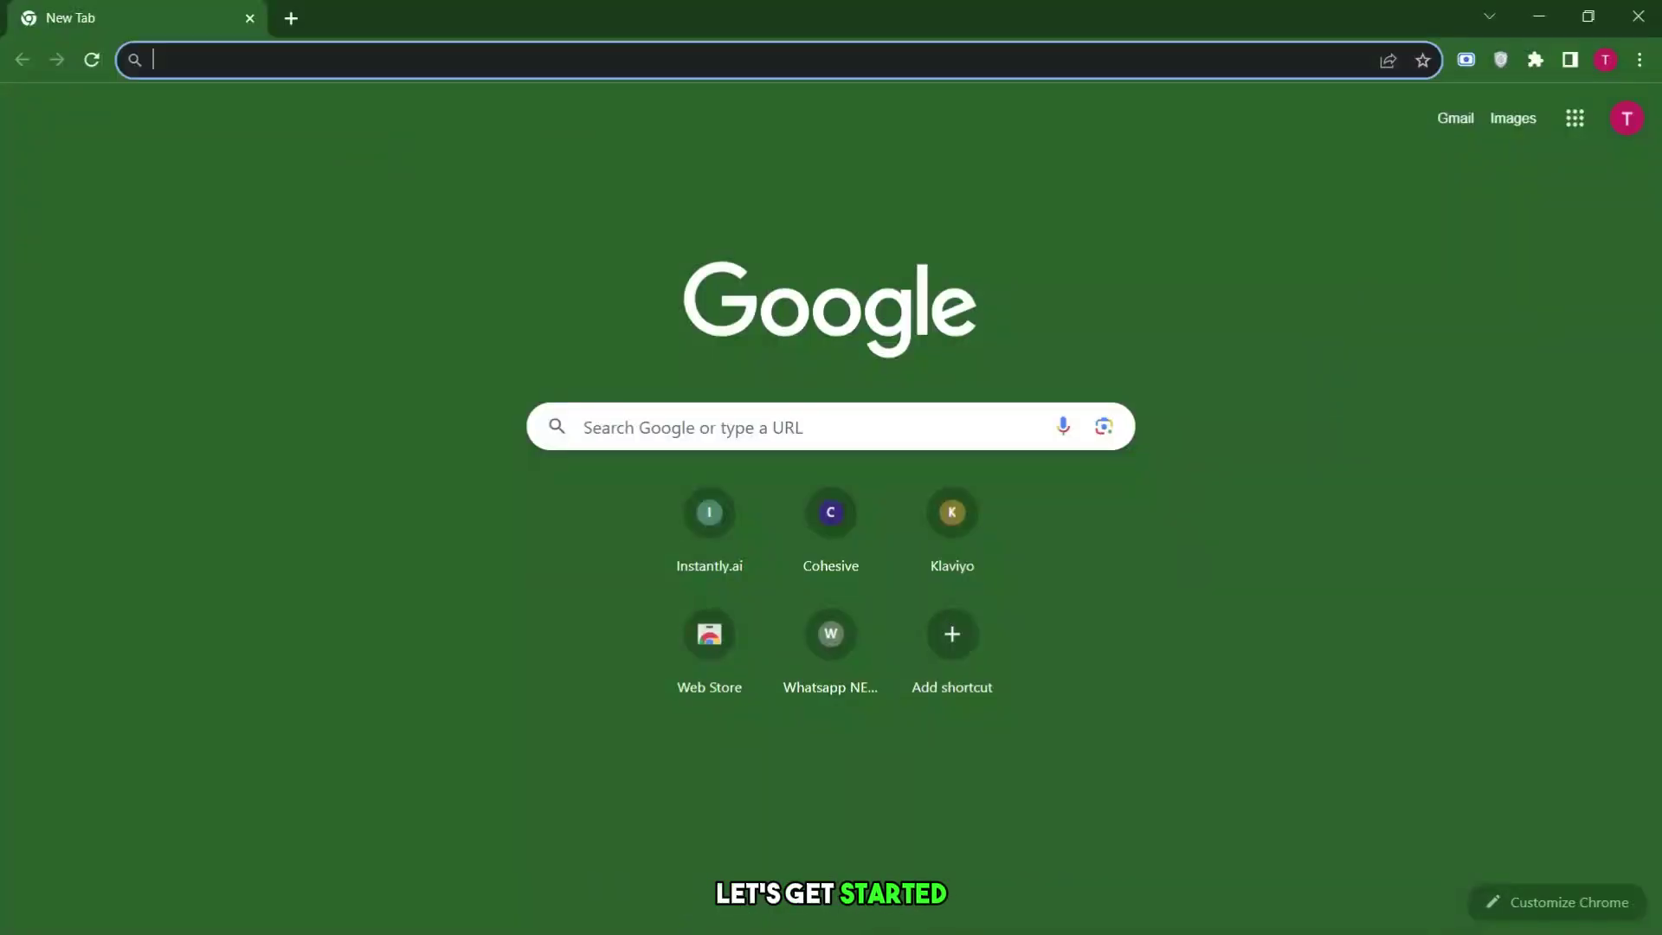
text(kyber a)
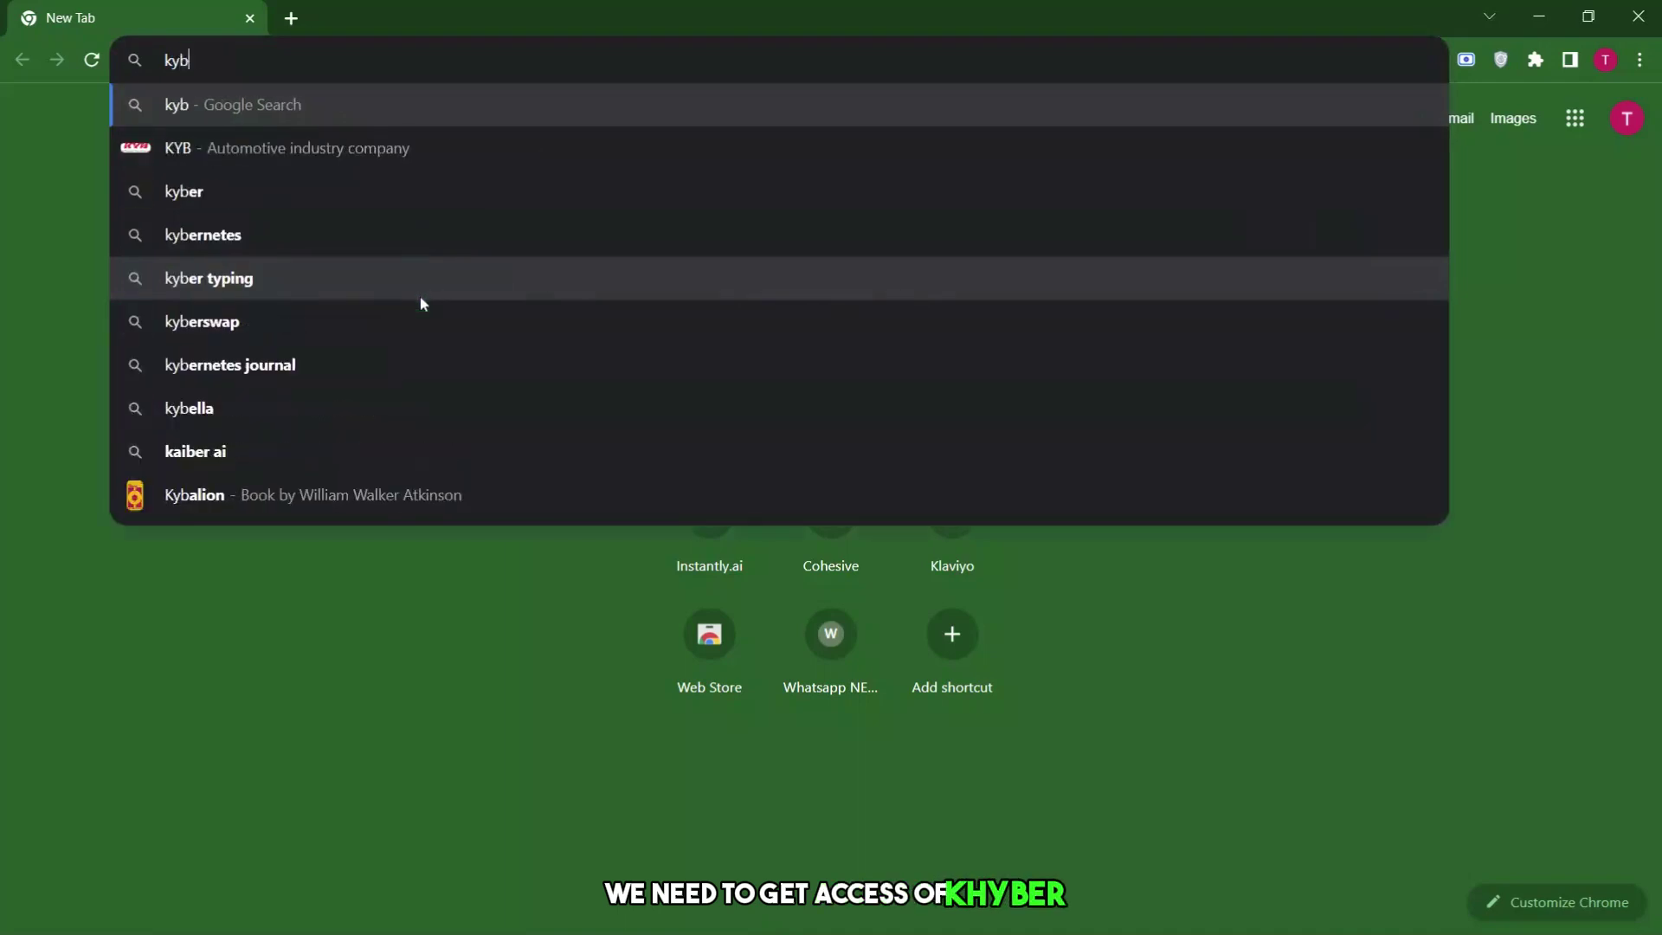
key(Return)
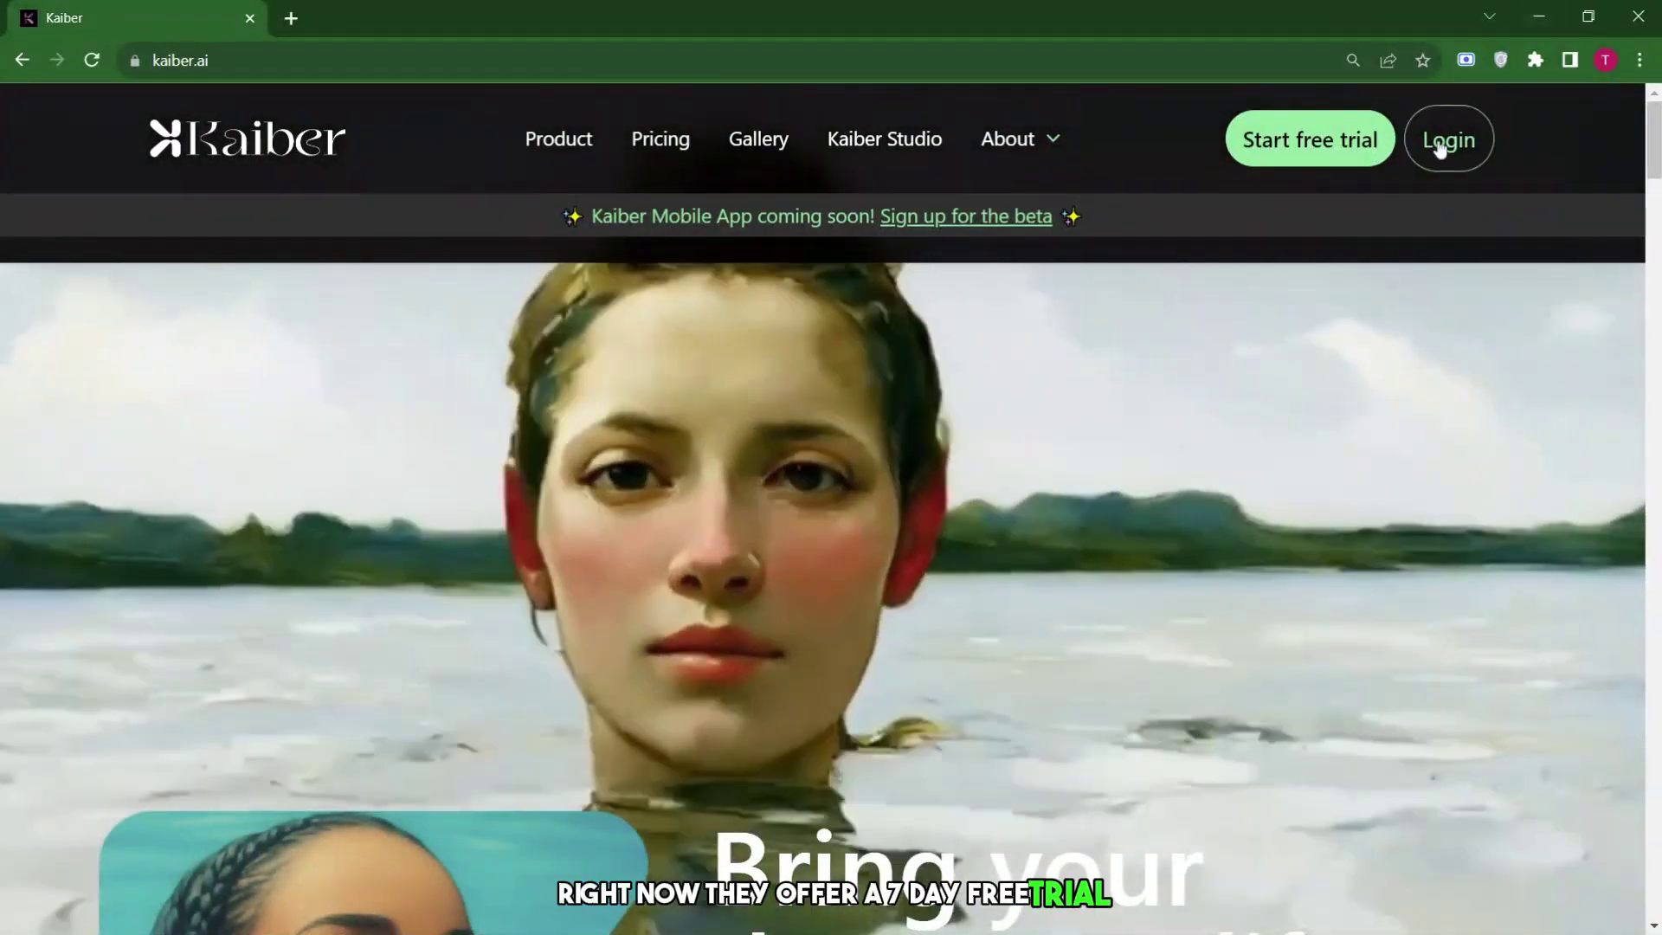
Log in to Kaiber with a Google account and enter the user's first and last name.
click(1443, 140)
click(784, 770)
click(745, 446)
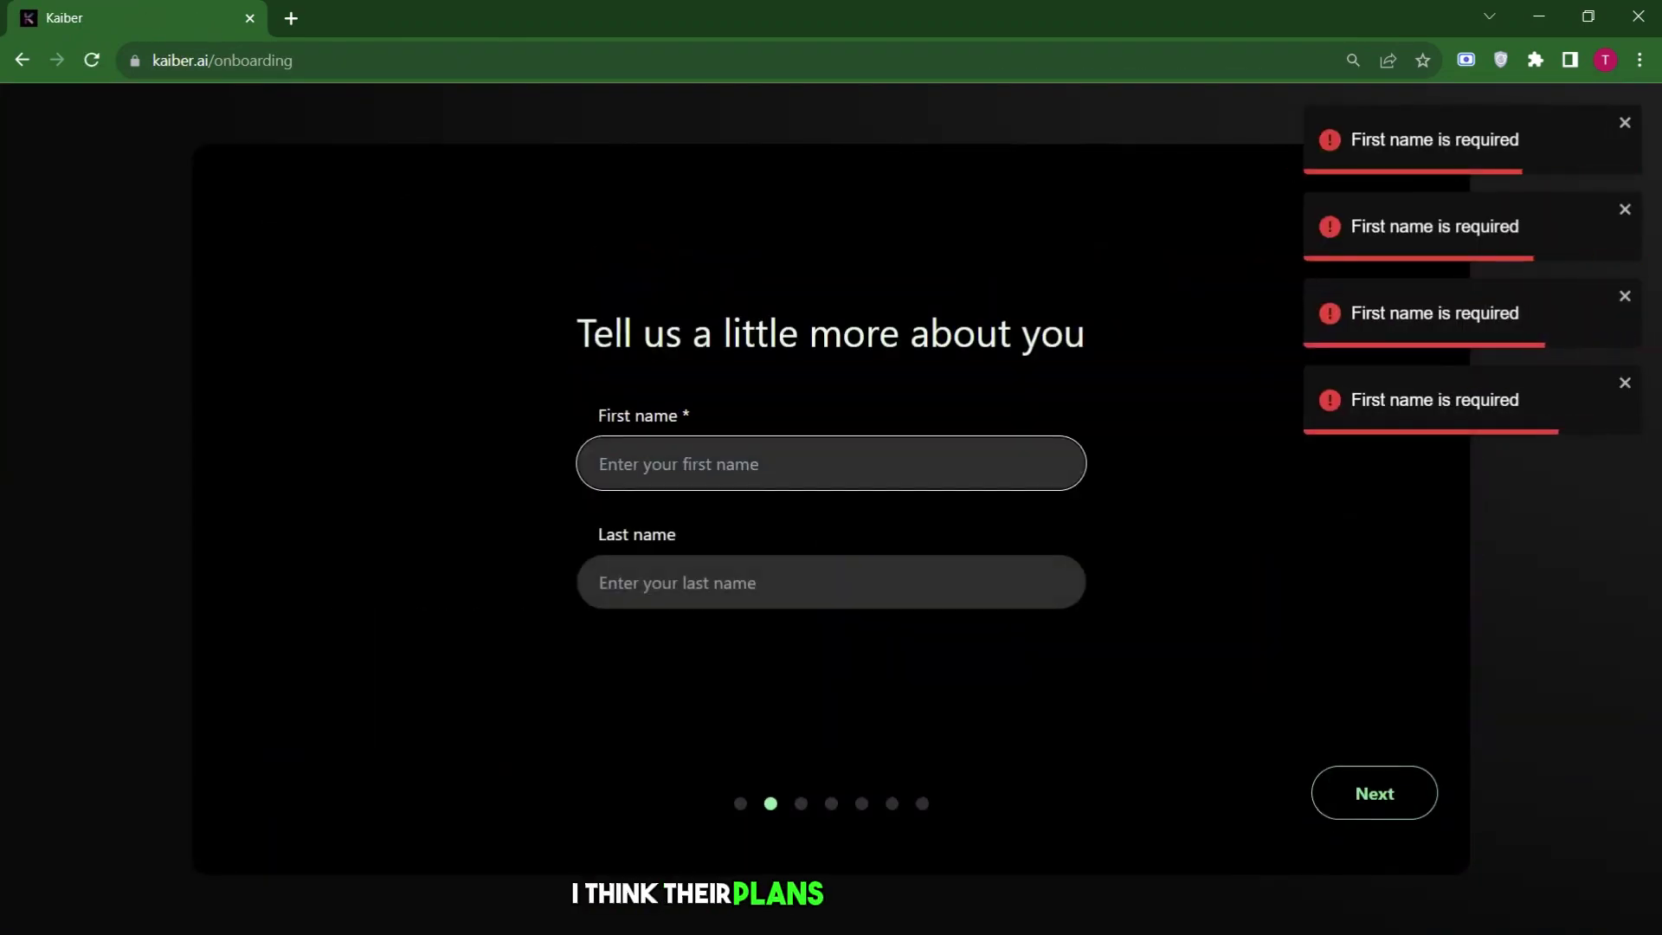
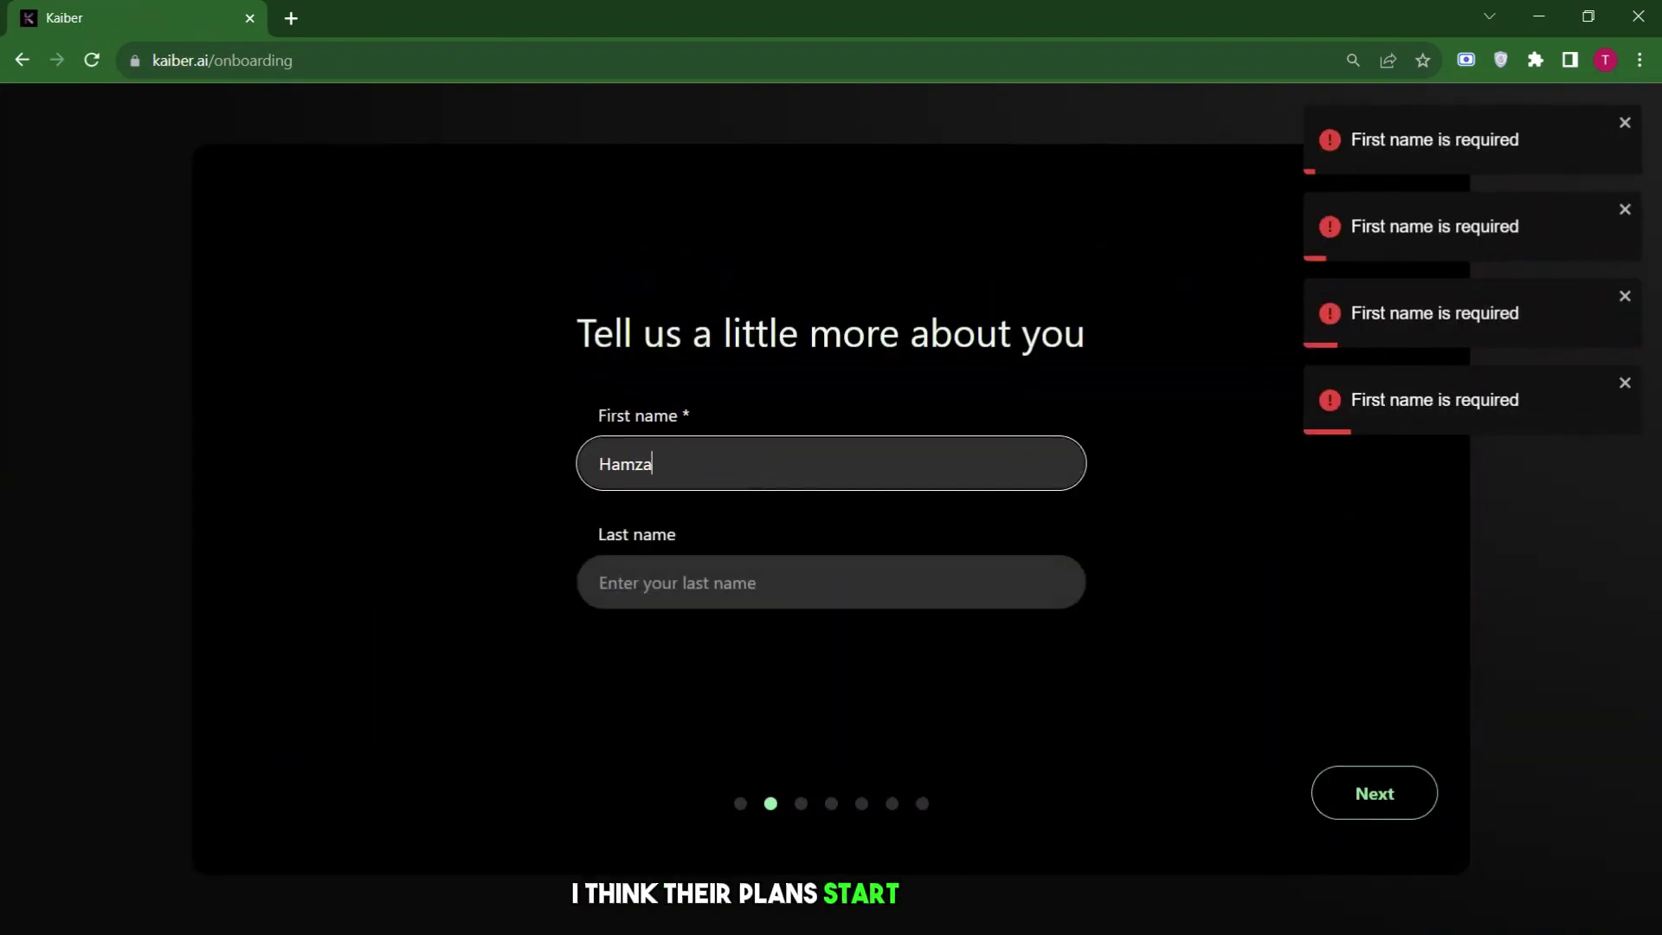
Pick a main use case, finish onboarding, and note the 100-credit balance.
click(464, 460)
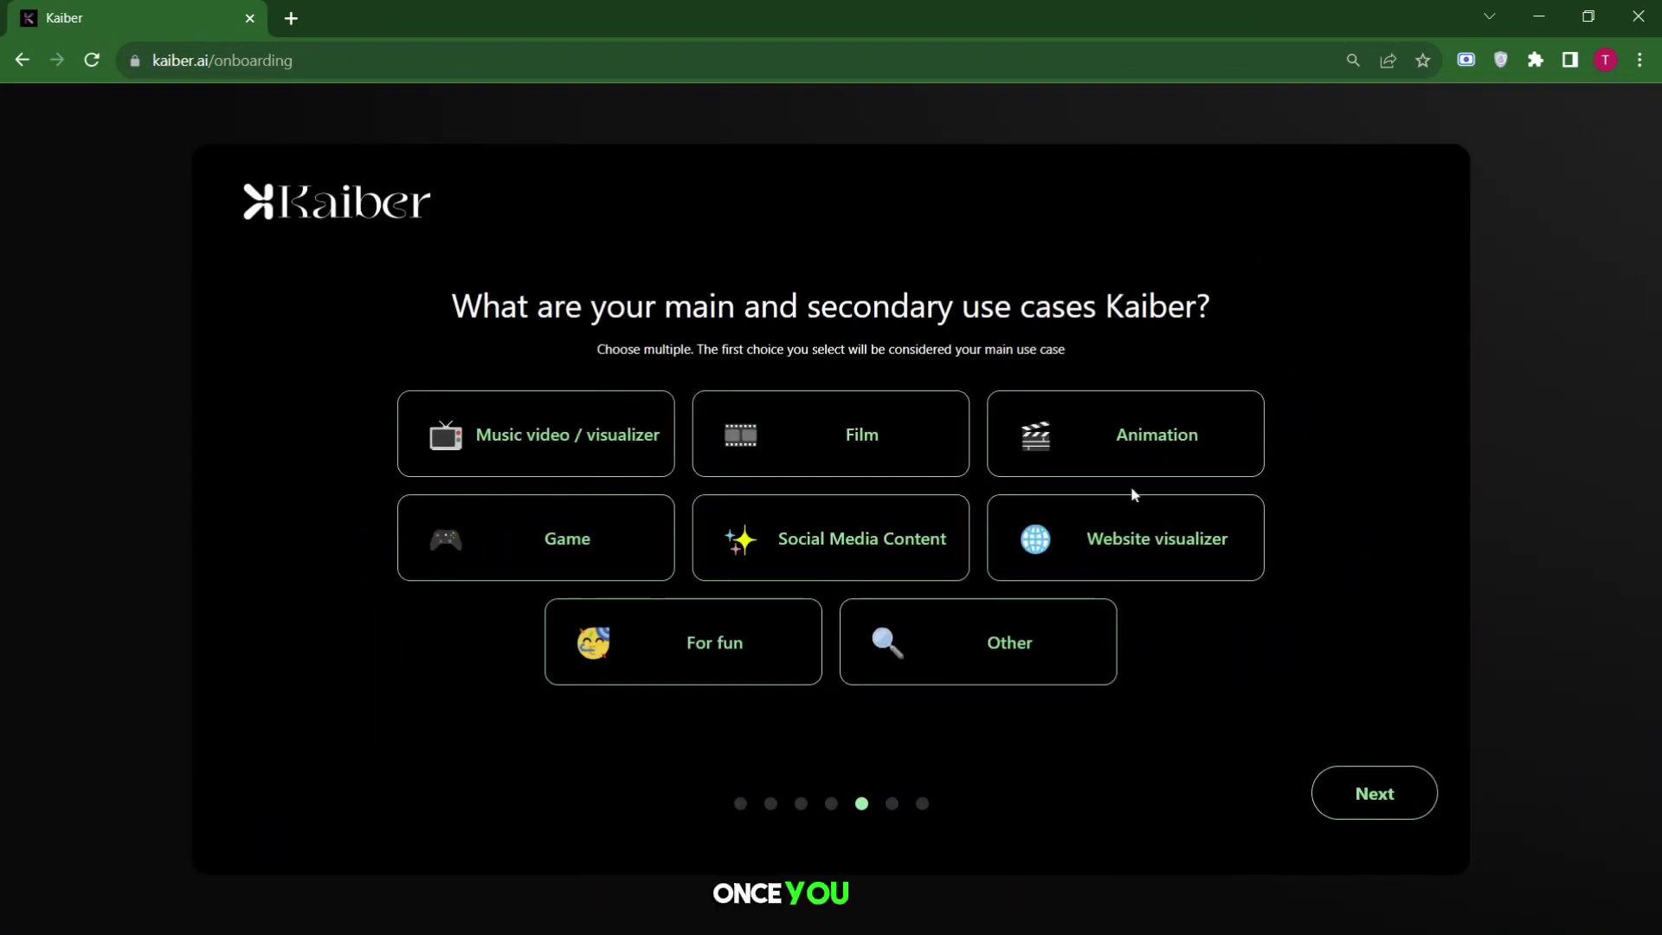
click(1399, 814)
click(1373, 790)
click(1374, 790)
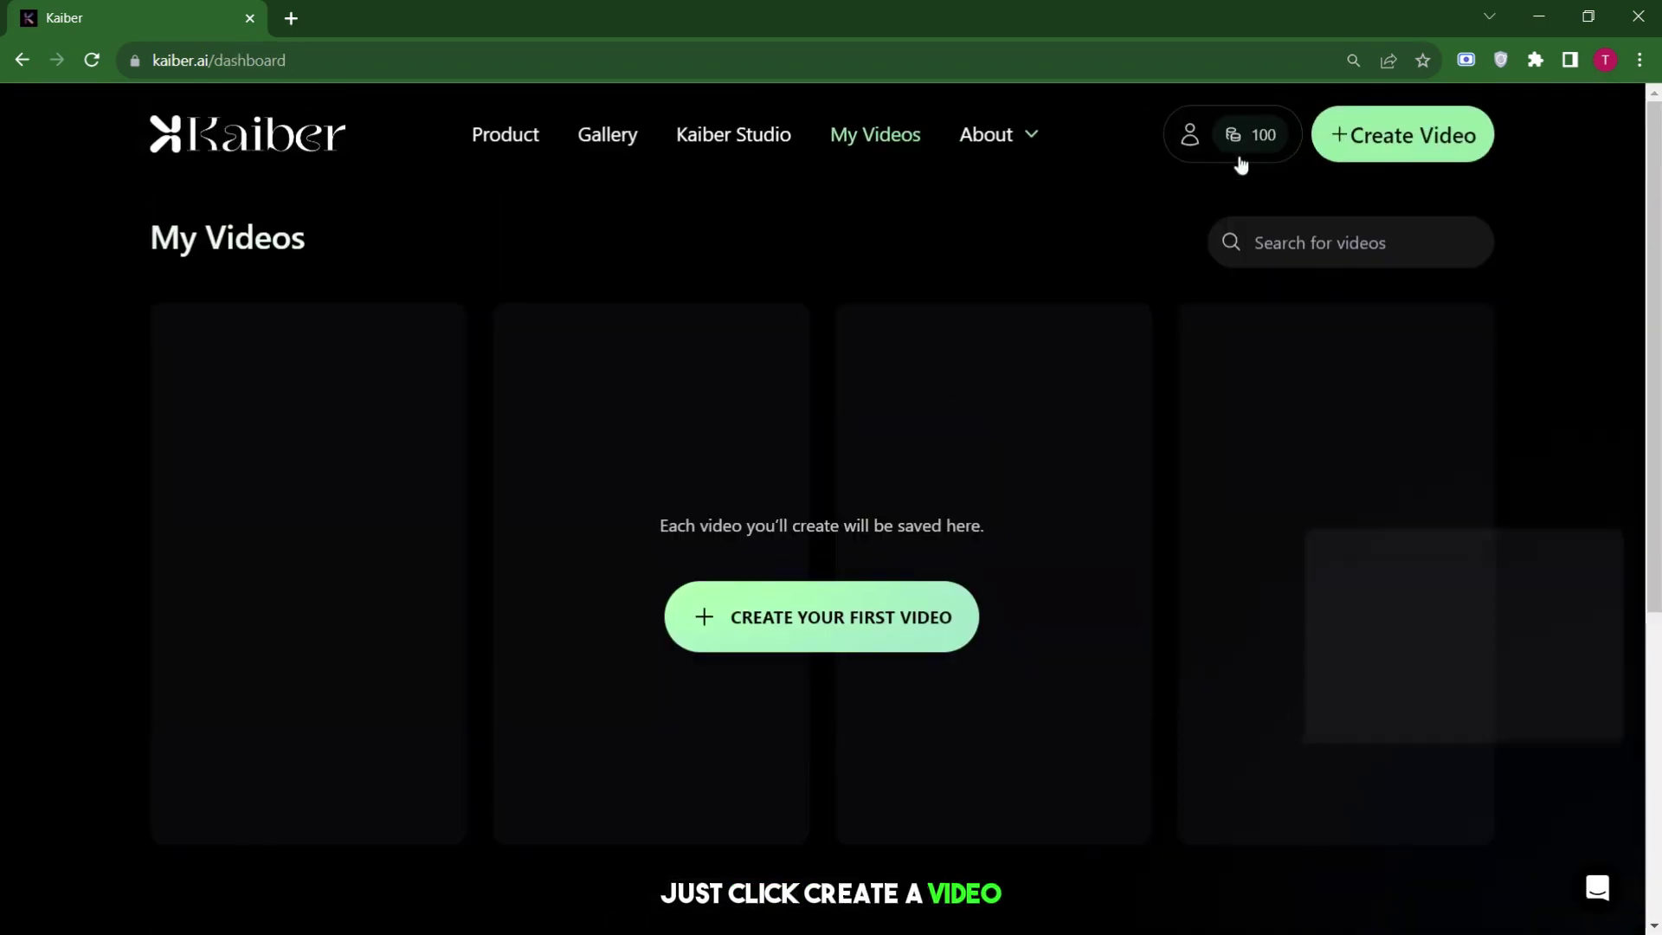
double_click(1264, 135)
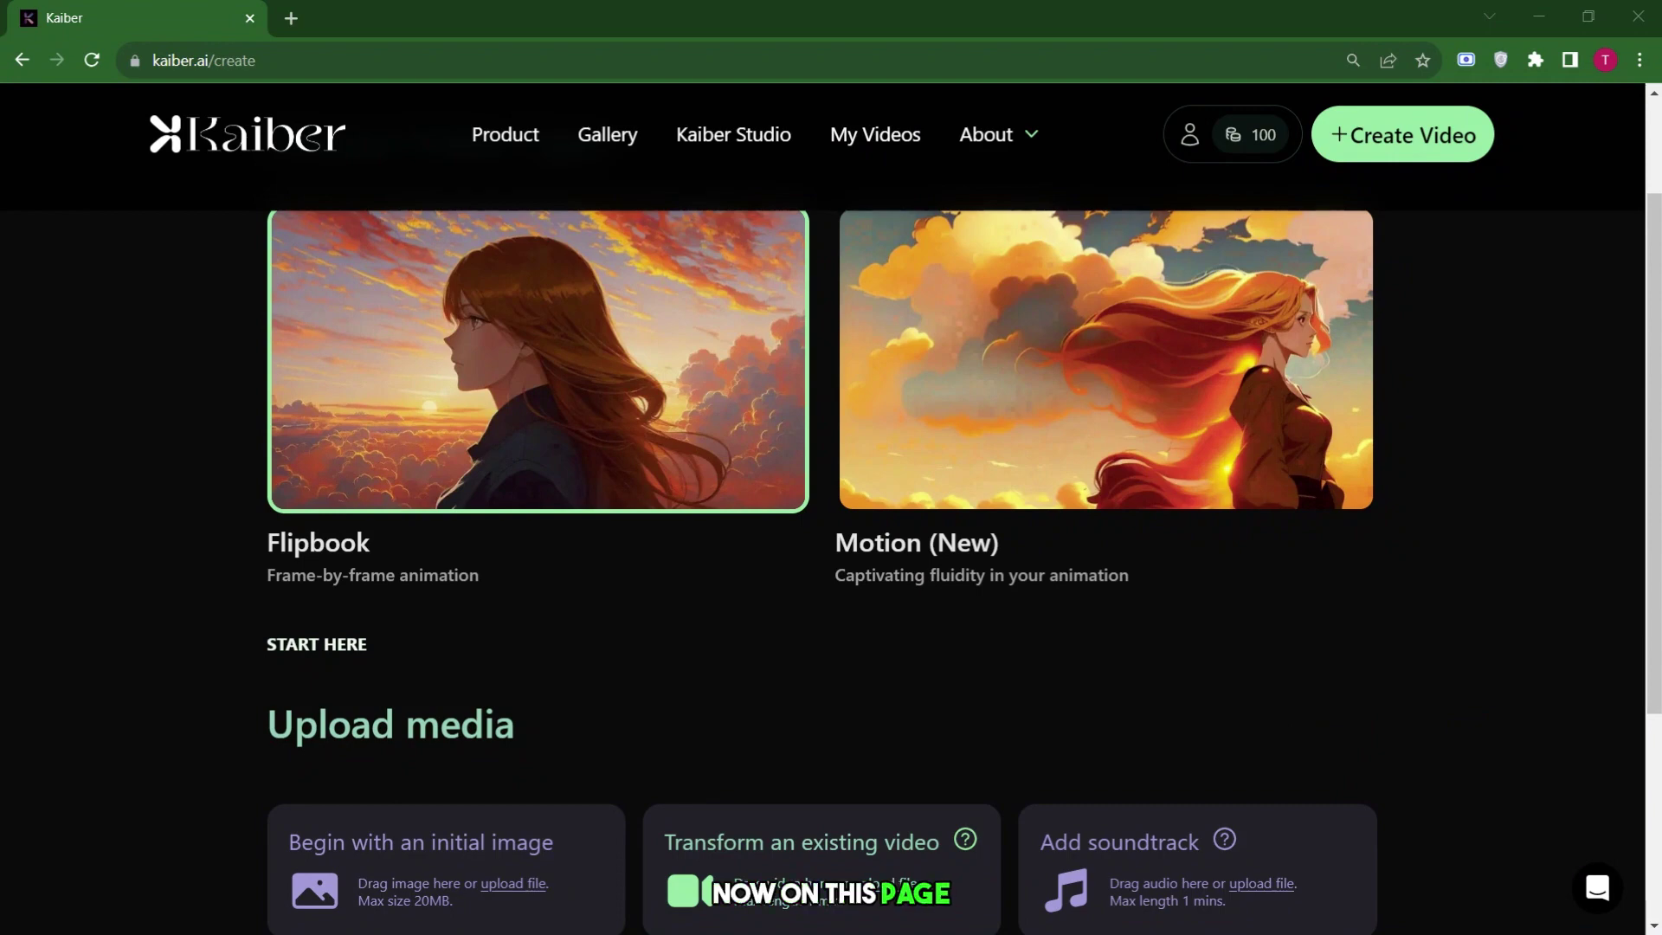
scroll(775, 437, up, 1)
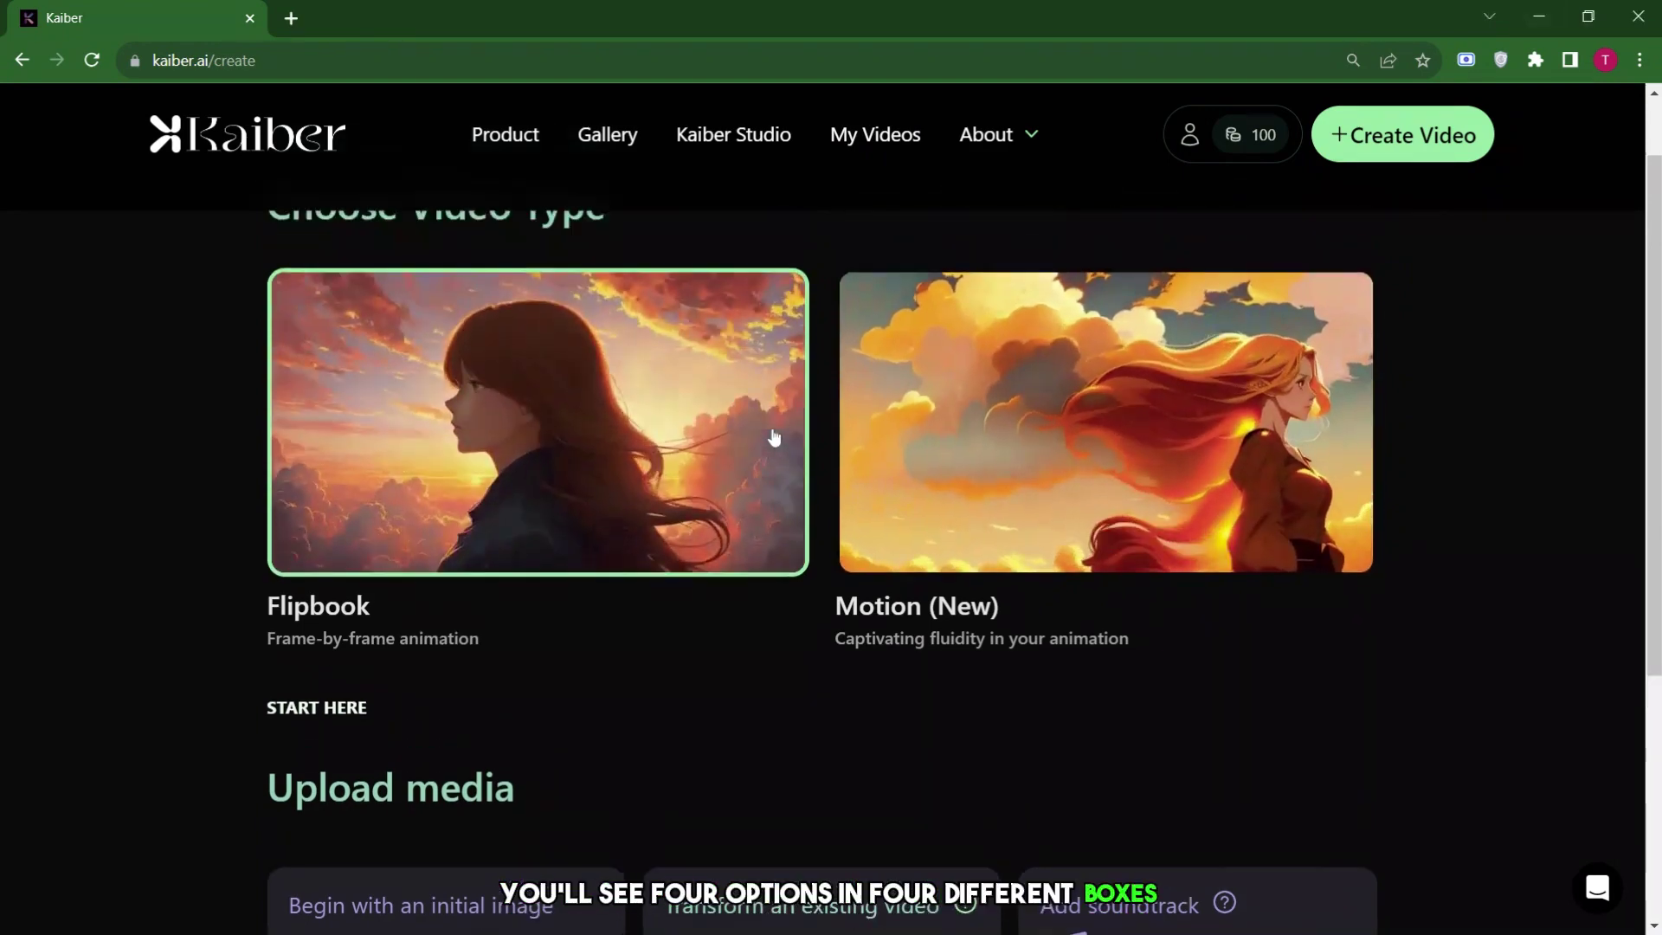
scroll(775, 437, up, 1)
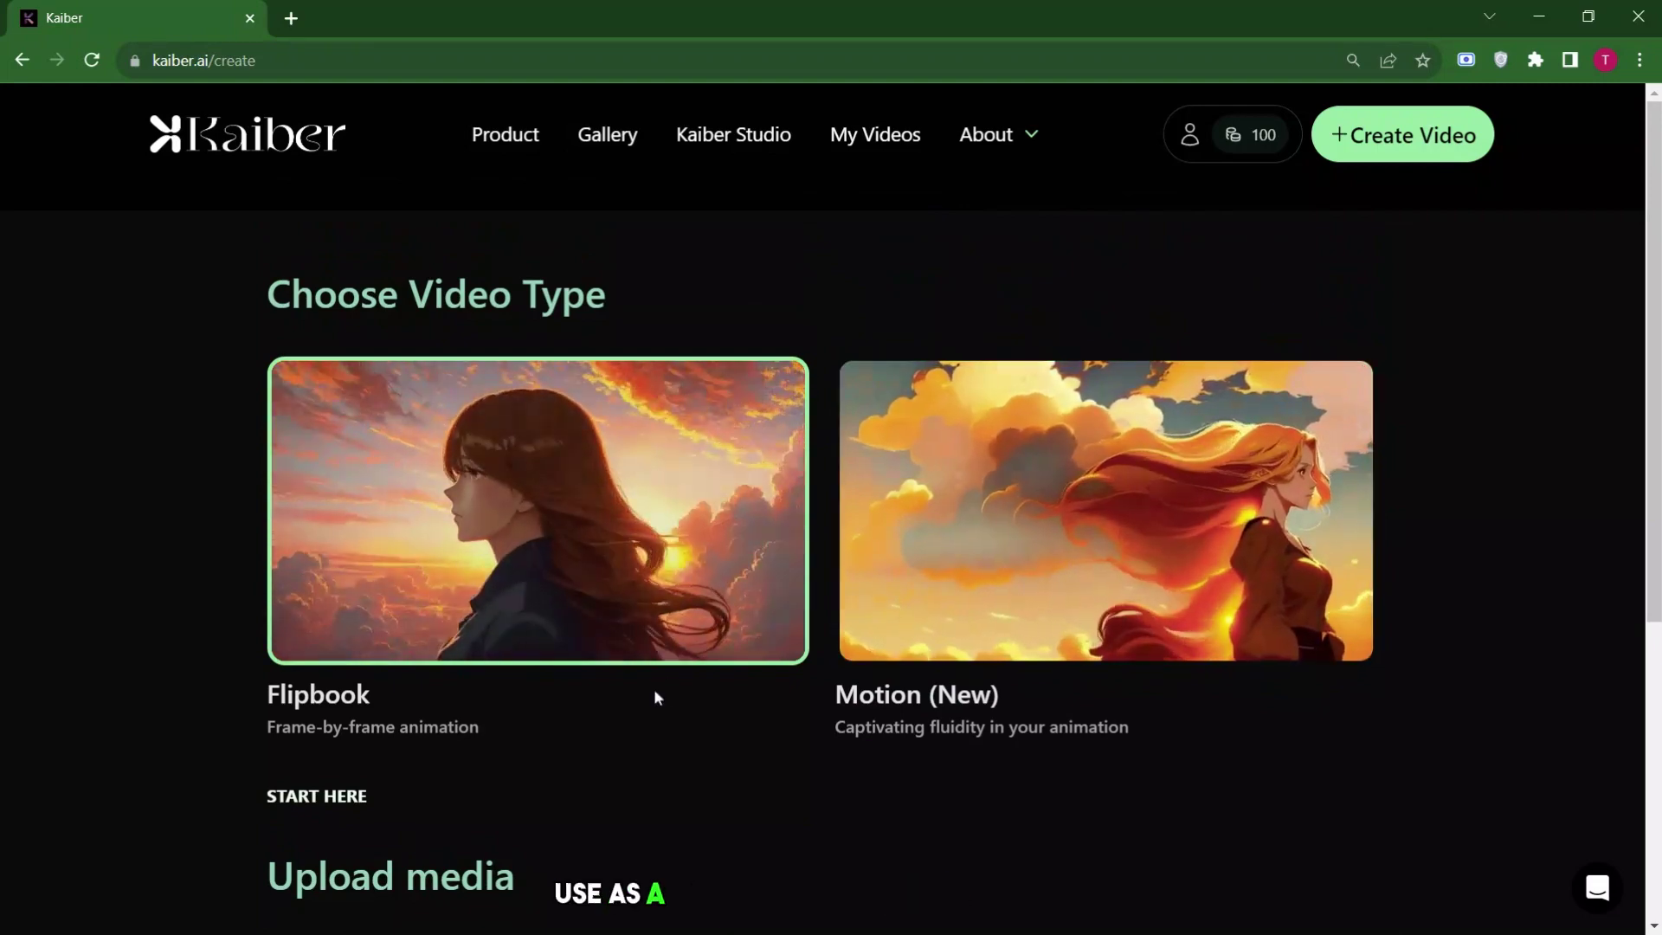
scroll(655, 697, down, 5)
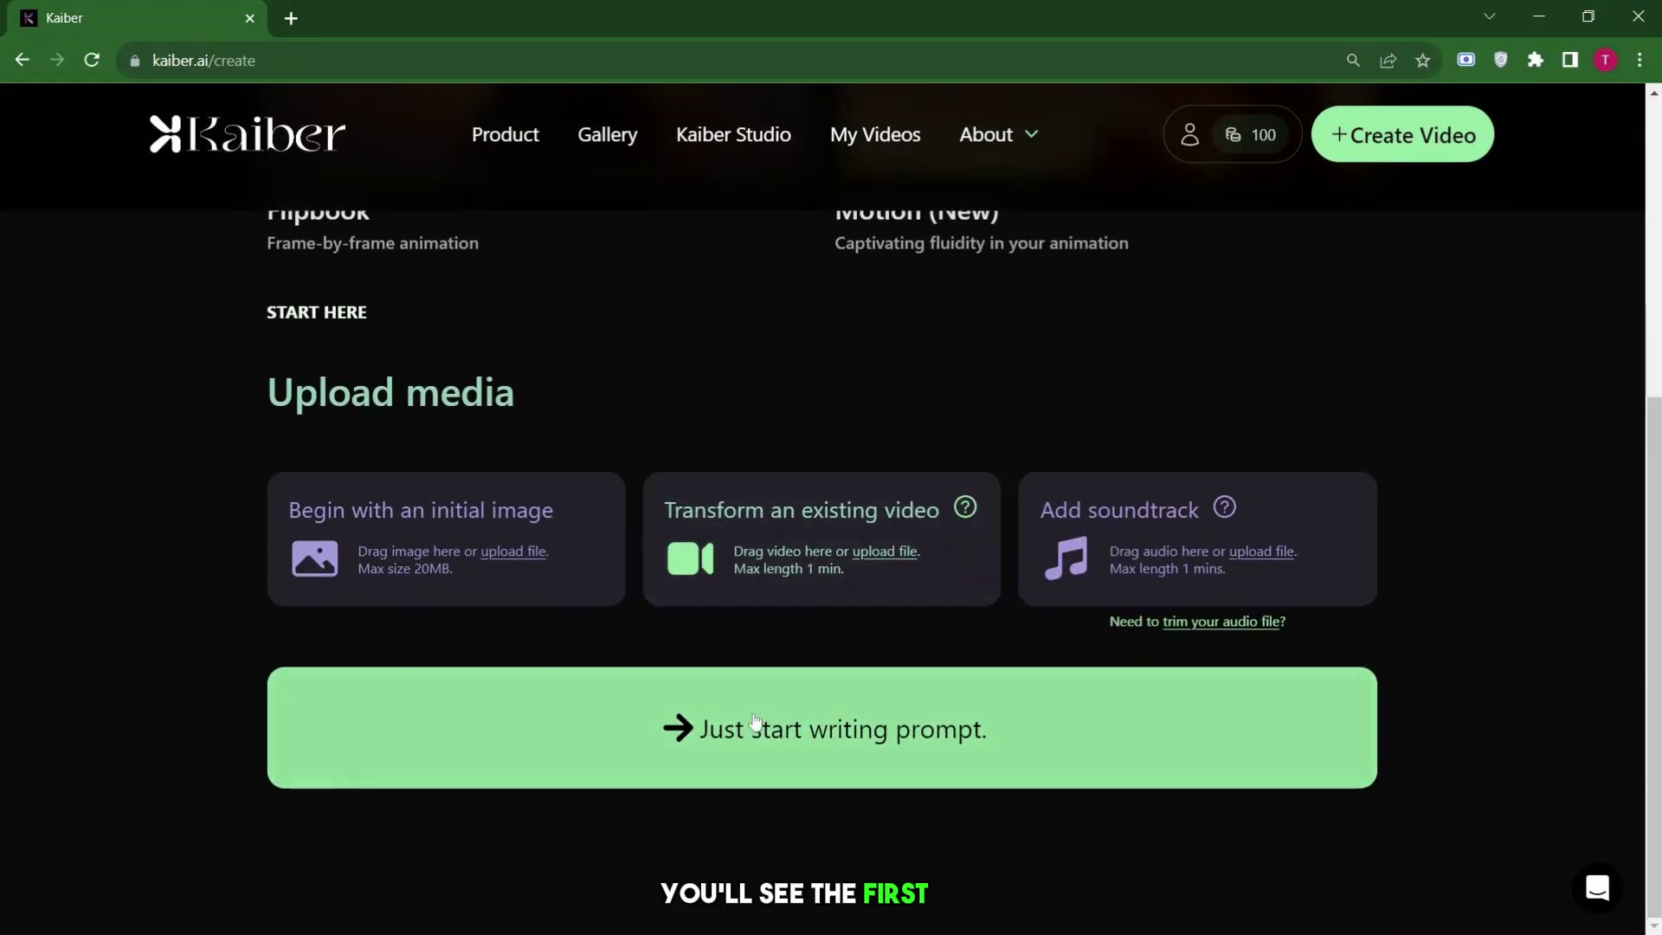
Start a written-prompt video with the subject 'a futuristic cyberpunk'.
click(757, 727)
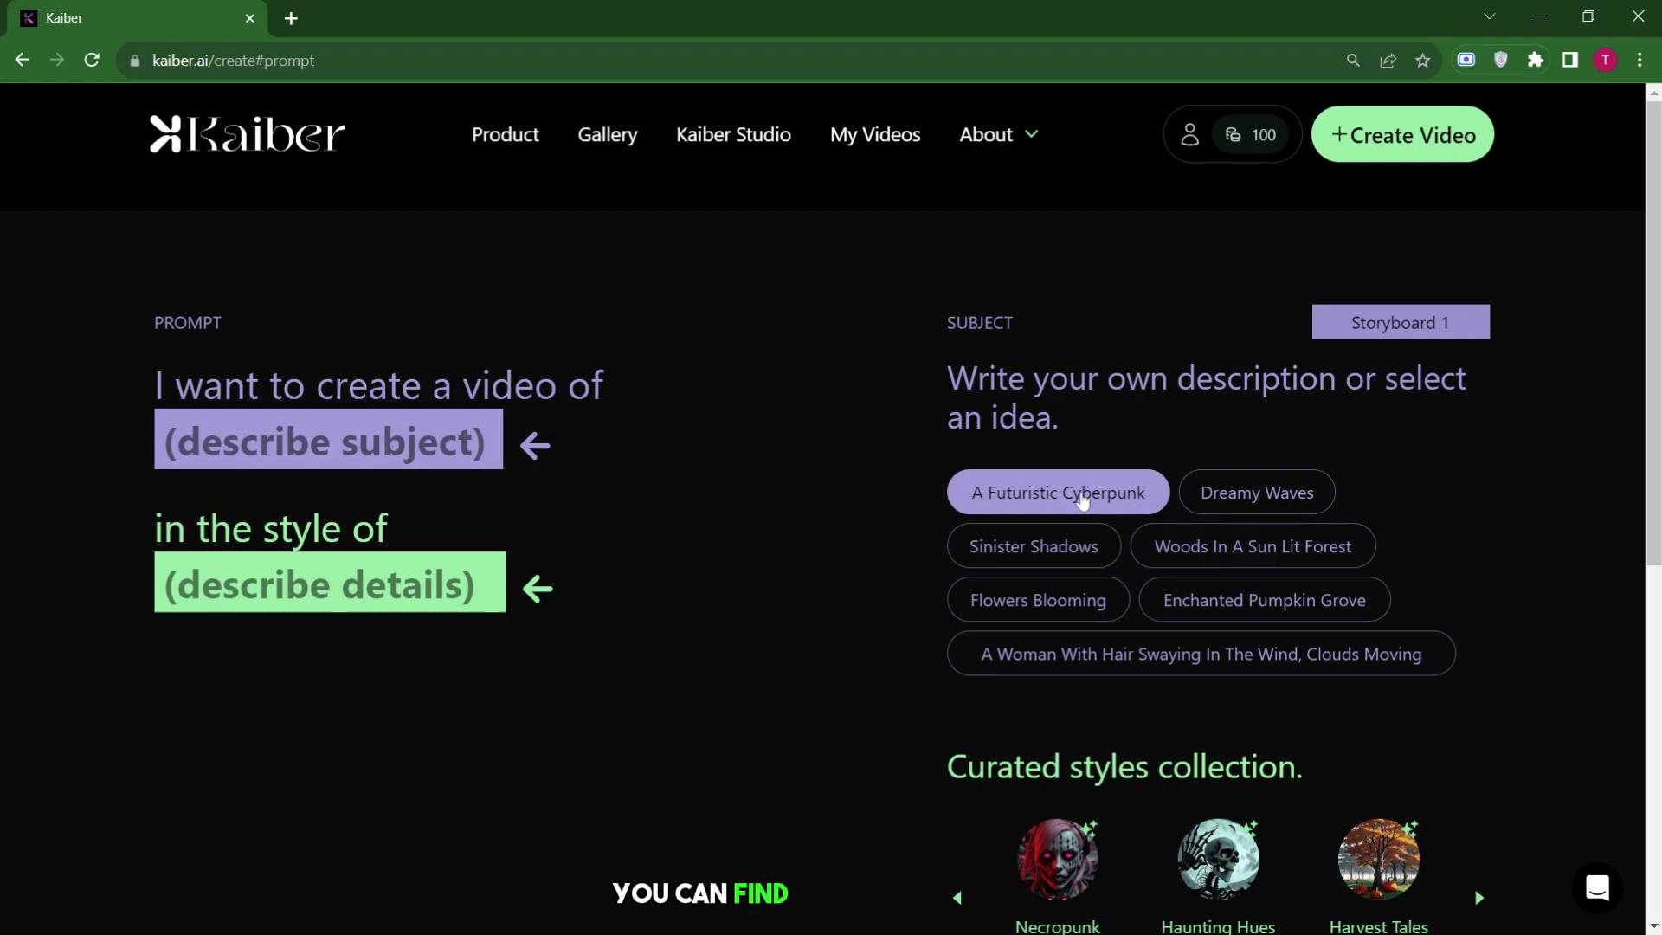
click(1095, 493)
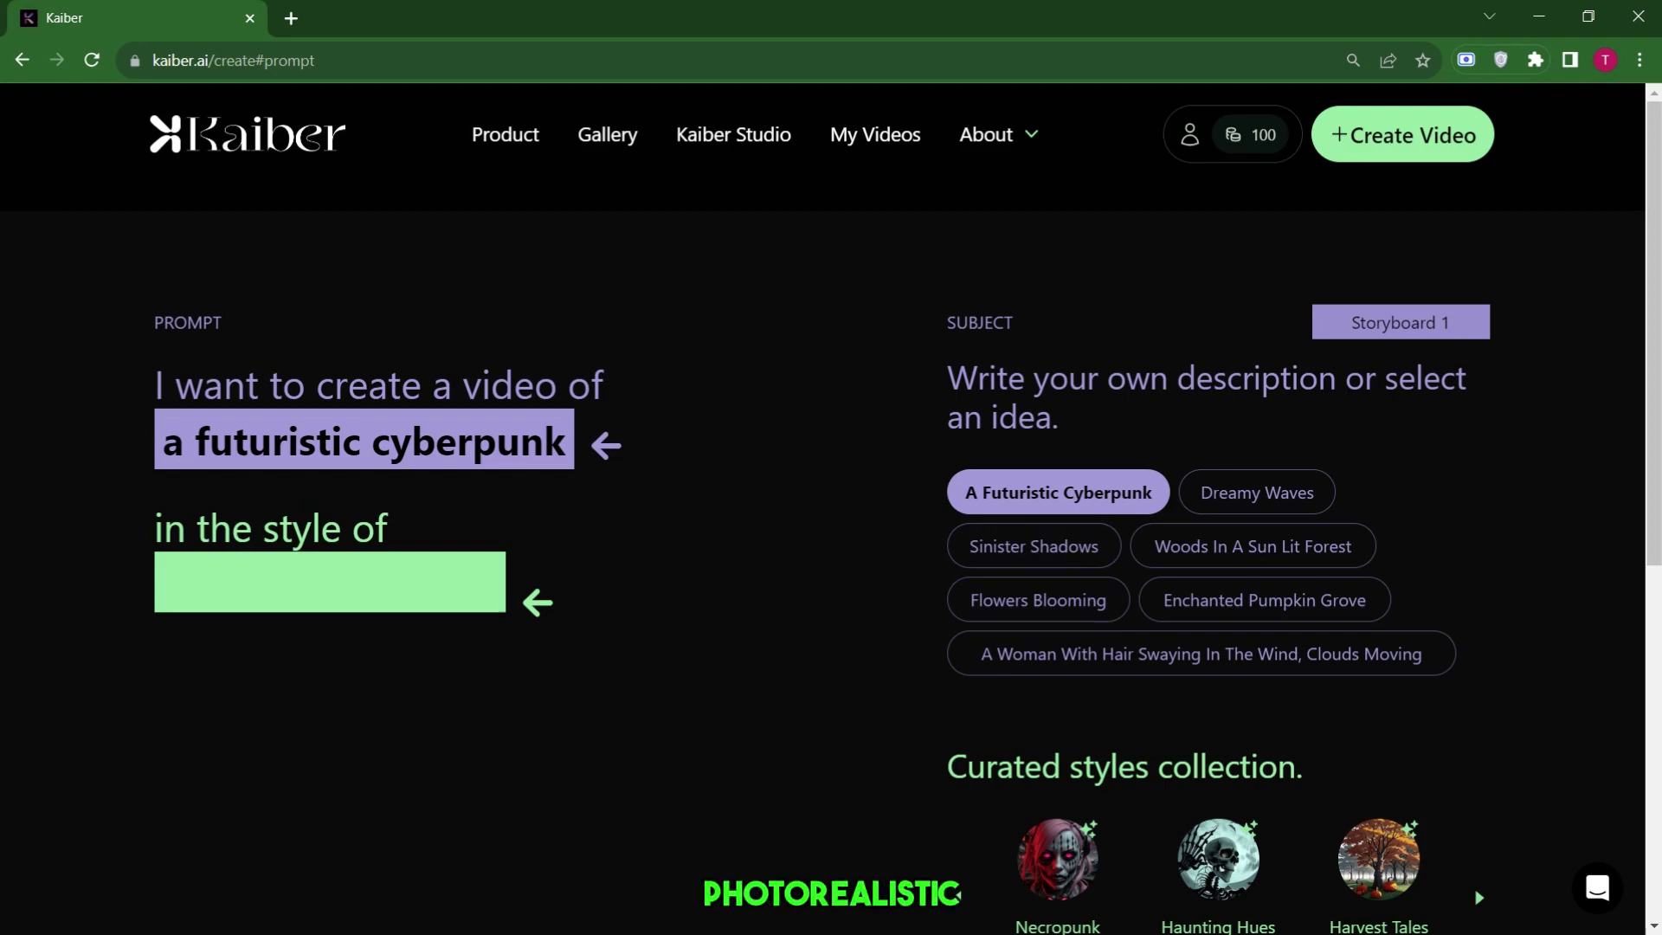
click(604, 445)
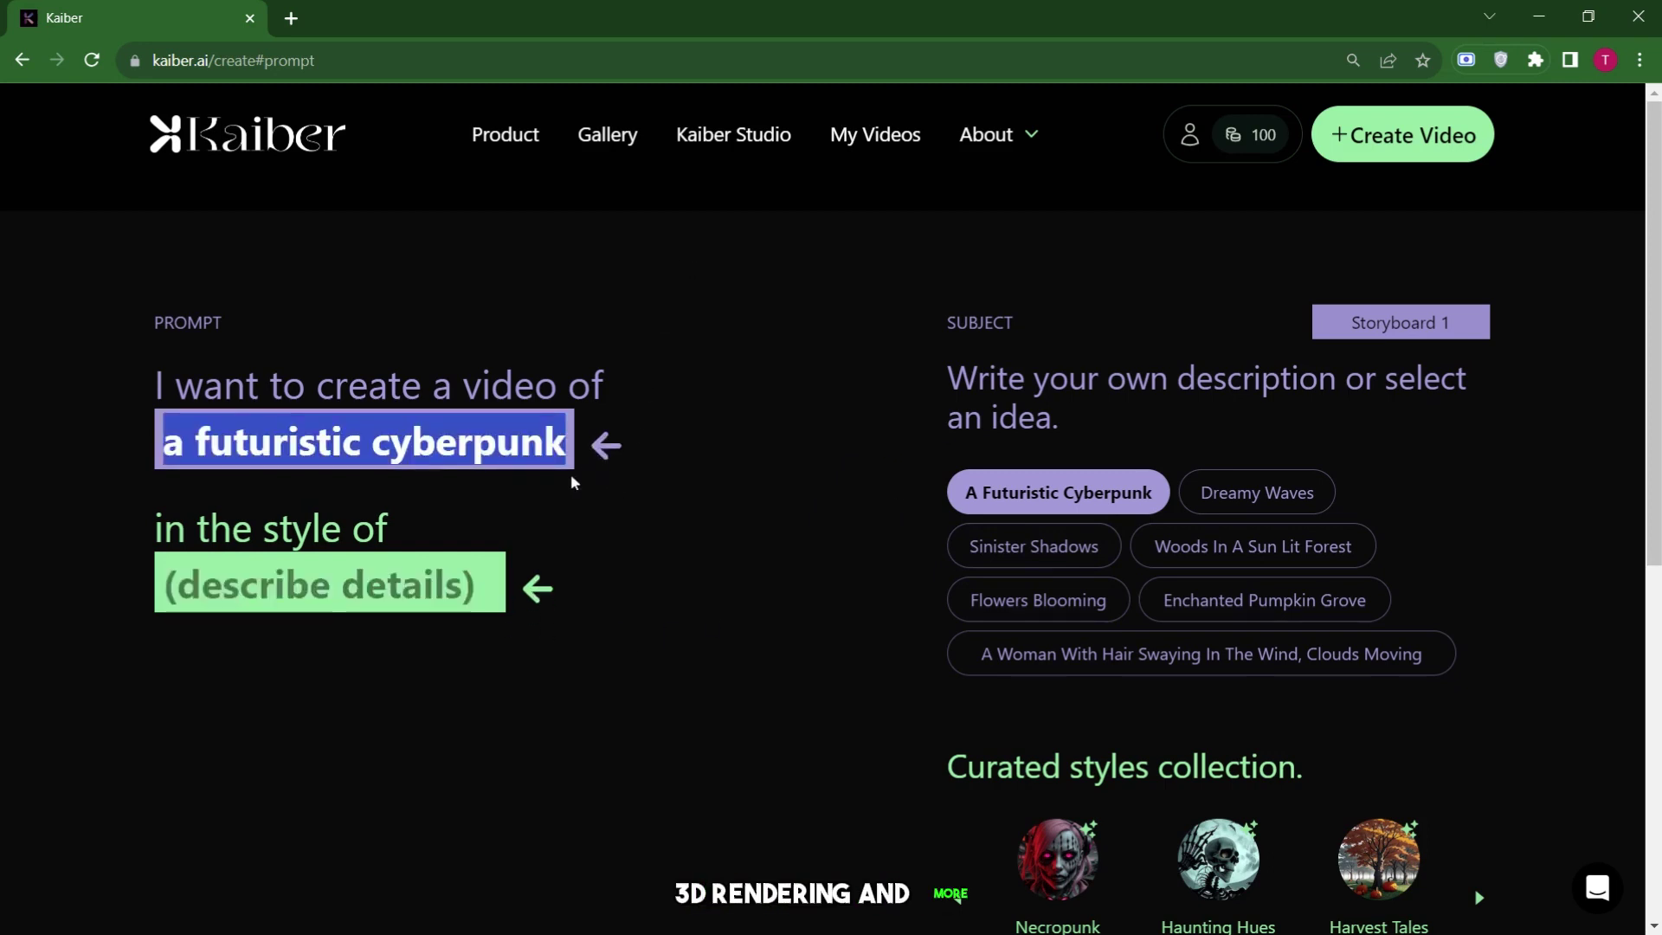
key(BackSpace)
key(ctrl+z)
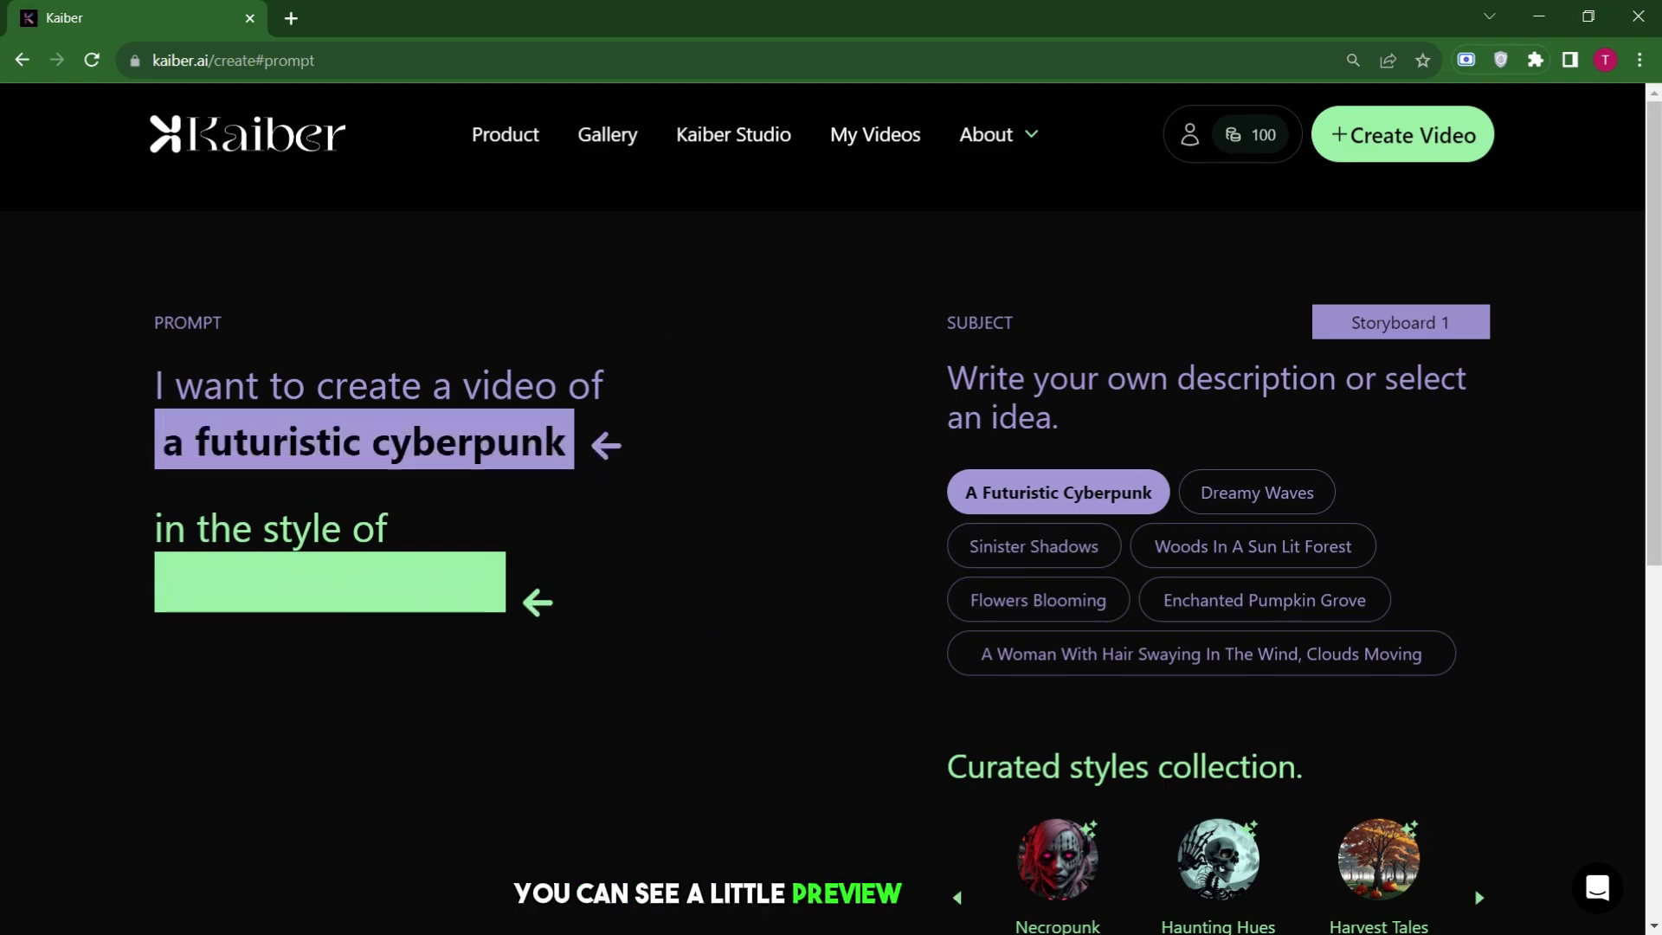
scroll(655, 510, down, 1)
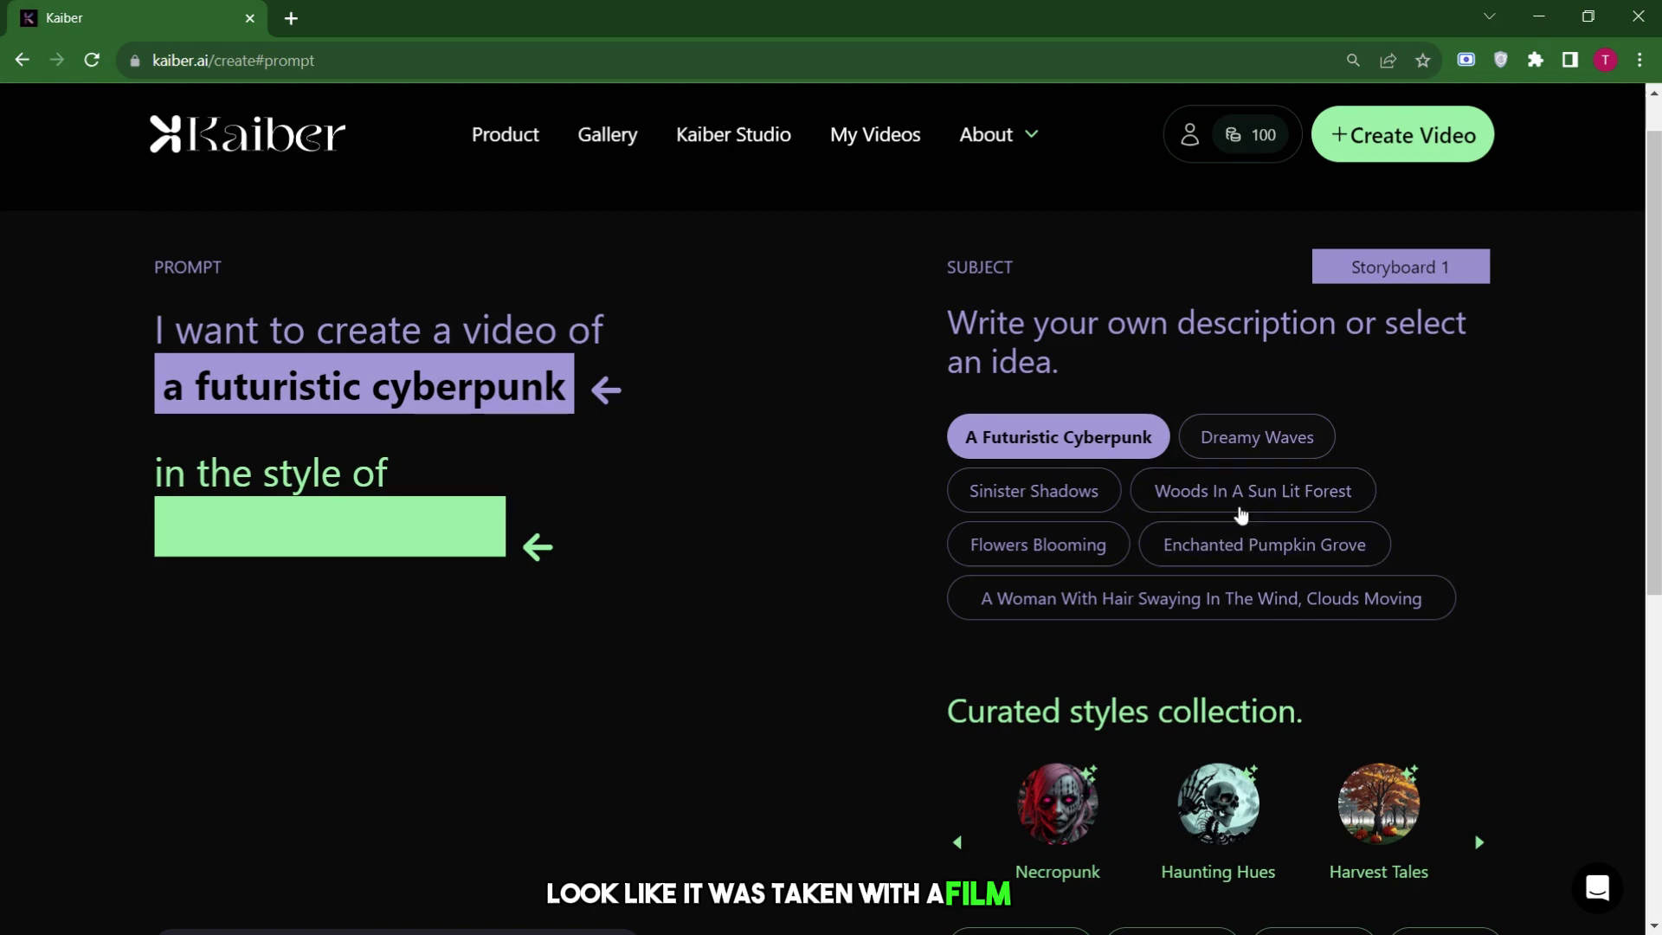
scroll(1213, 600, down, 4)
scroll(1206, 601, up, 1)
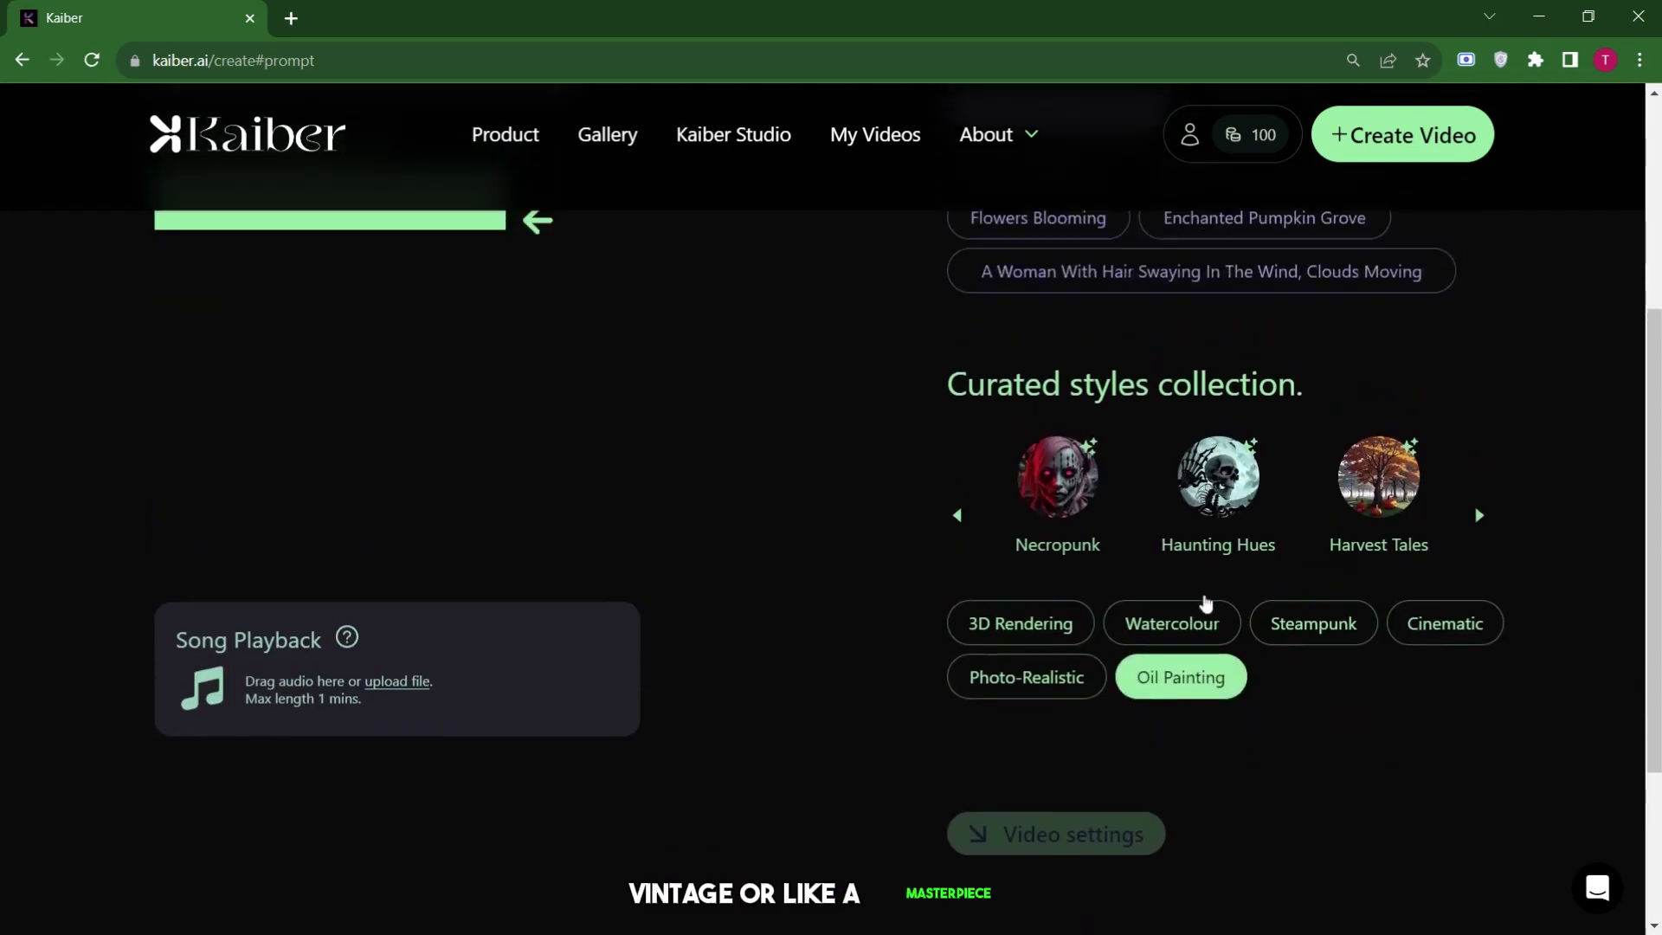
Apply the Cinematic curated style to the cyberpunk prompt.
click(1445, 661)
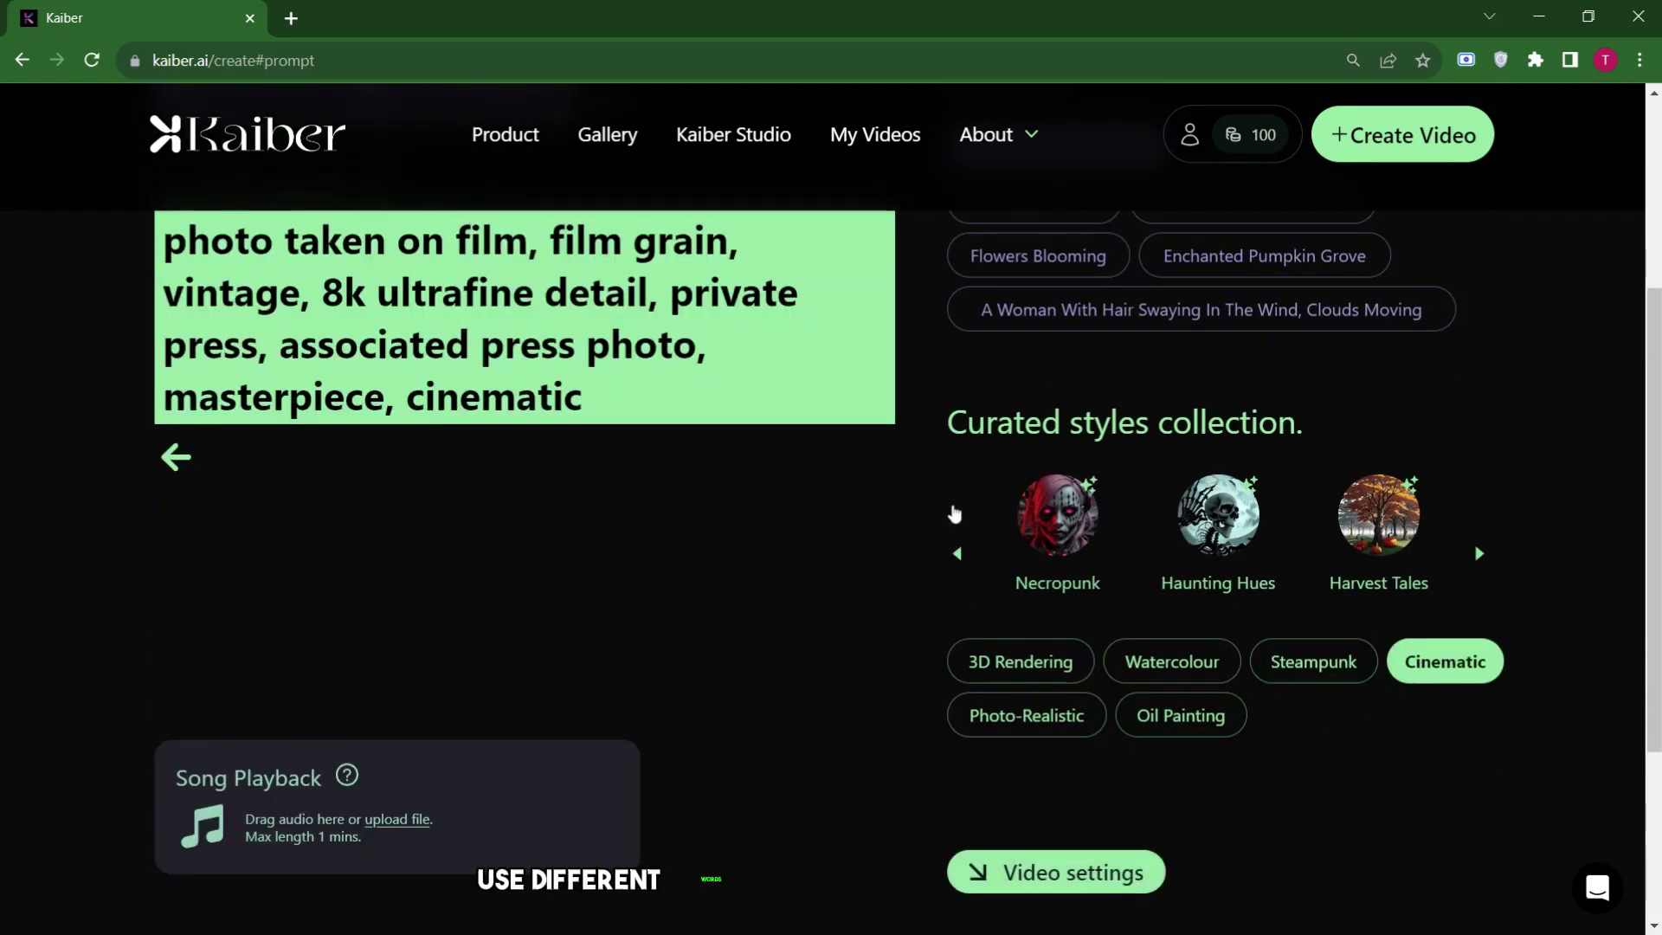
scroll(846, 483, up, 2)
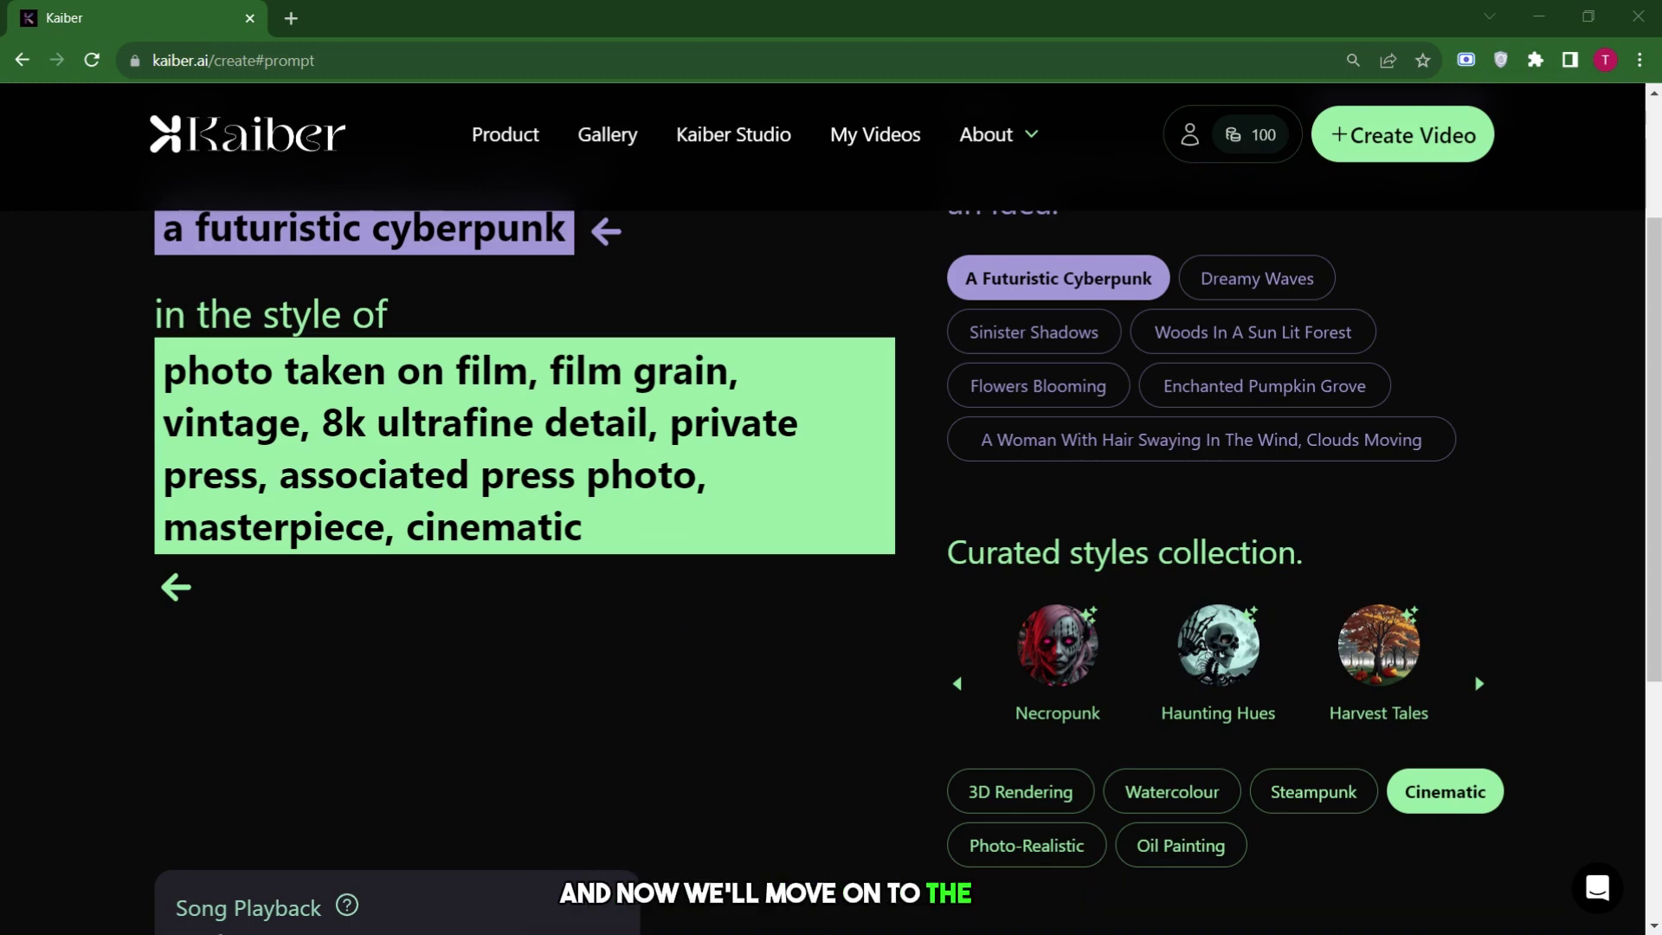
In video settings, set duration to 0:06 and aspect ratio to 16:9.
scroll(1013, 568, down, 5)
click(1015, 567)
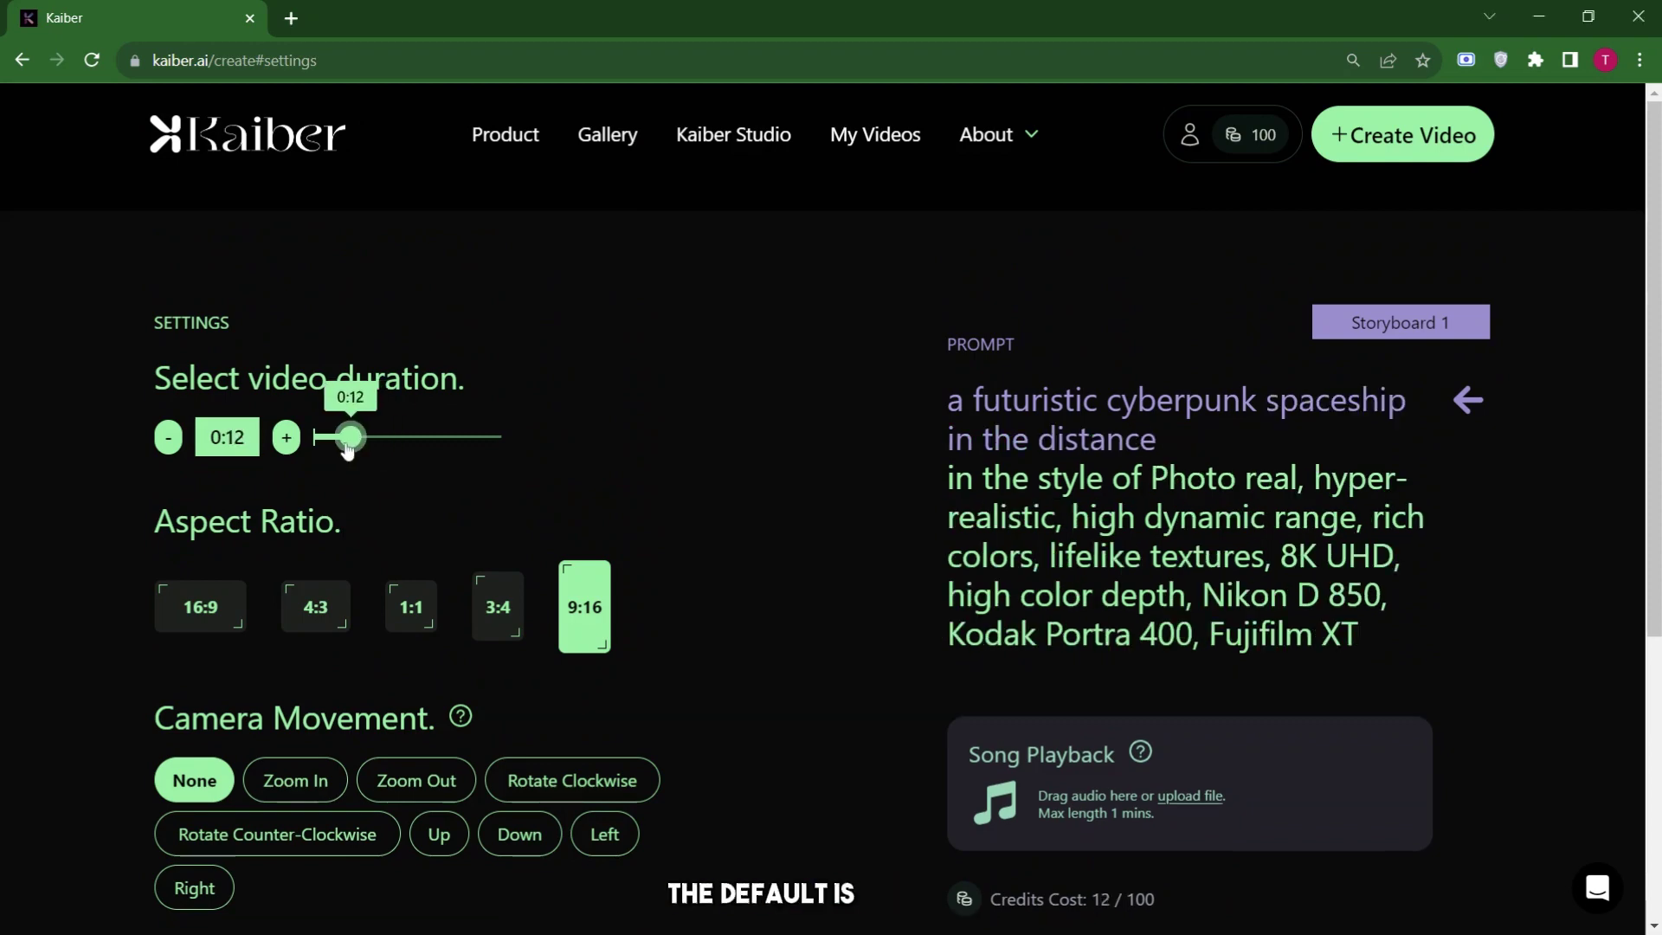
drag(346, 437, 330, 443)
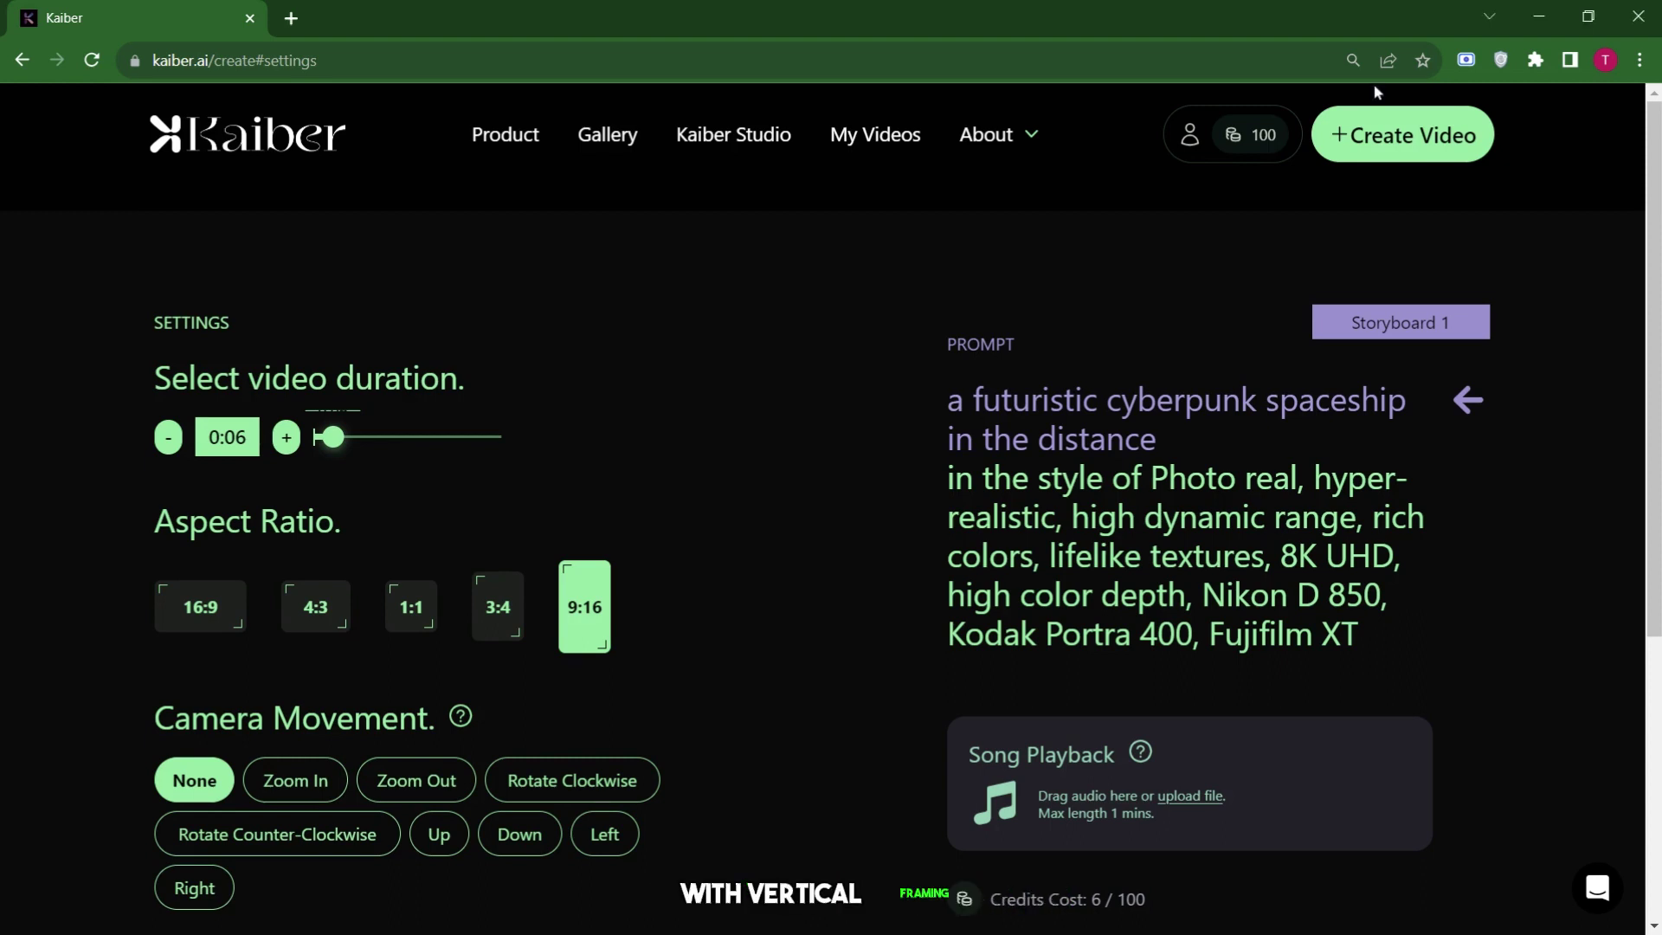
click(495, 597)
click(412, 606)
click(315, 606)
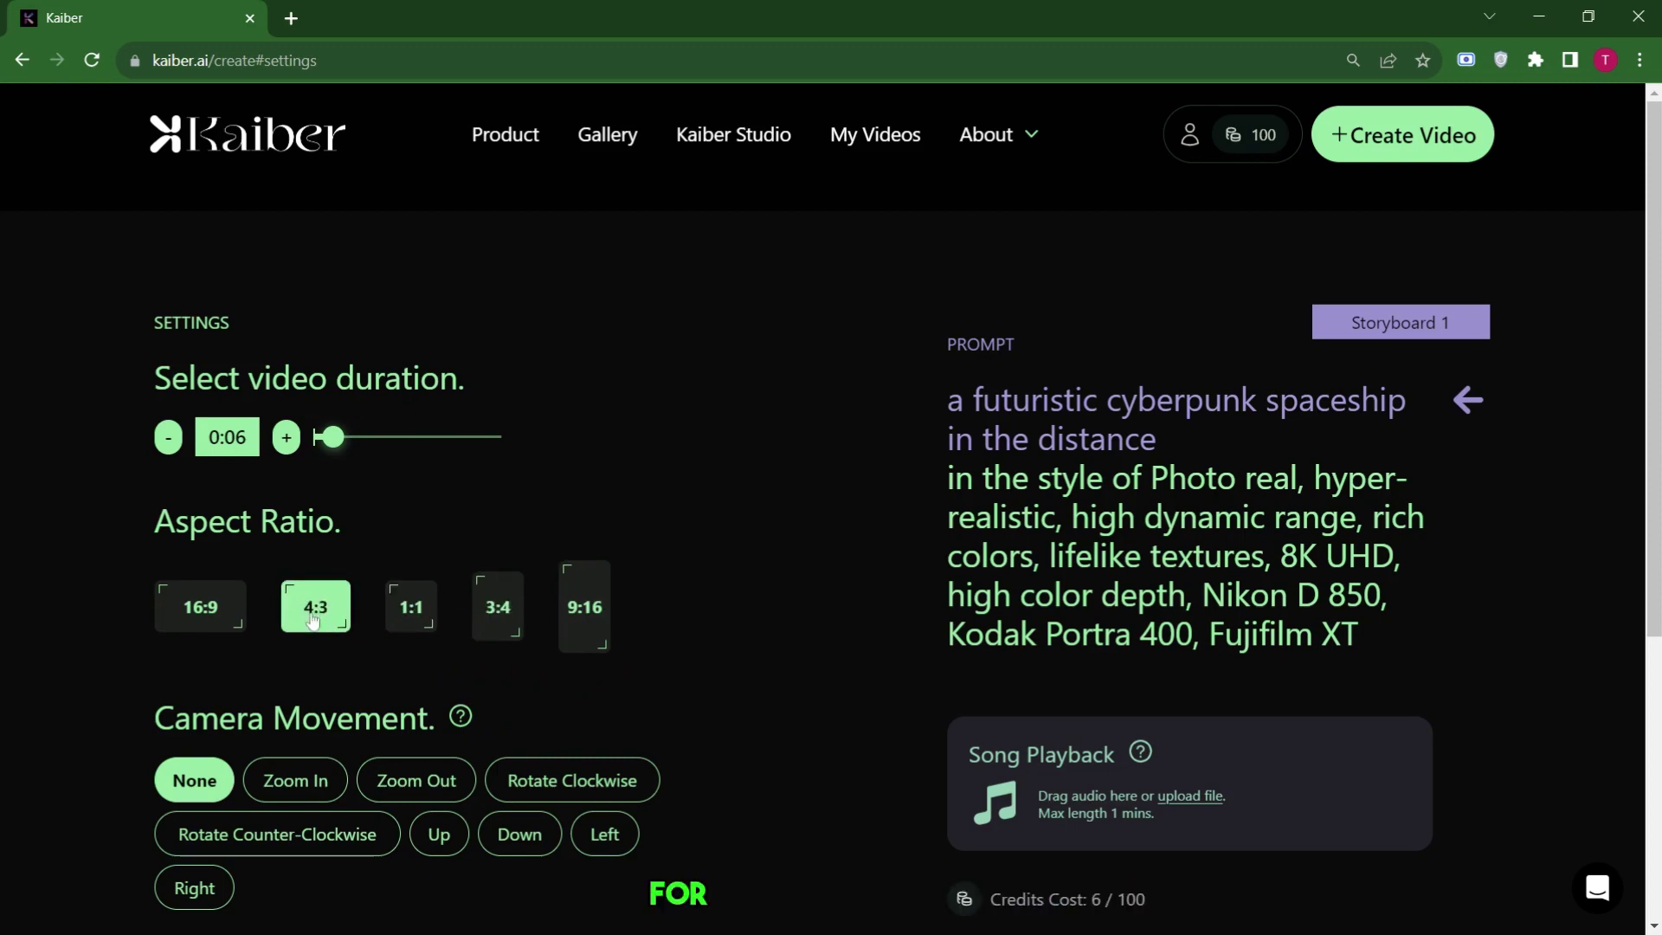
click(237, 617)
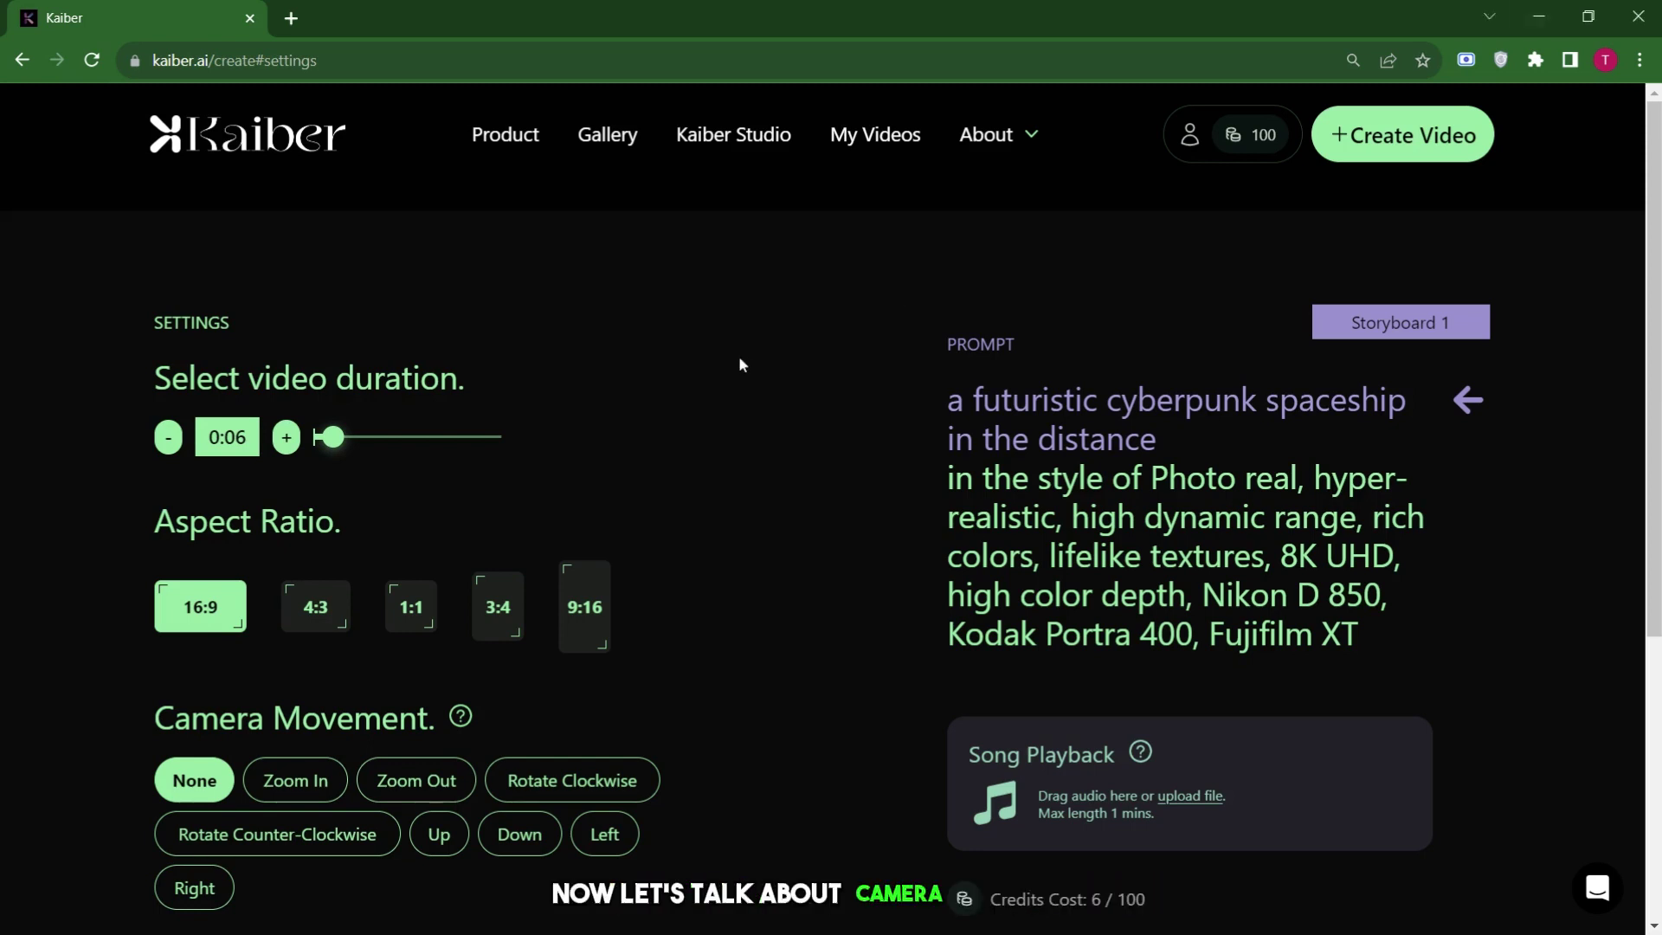
Try several camera movements, settling on Zoom Out.
scroll(739, 356, down, 3)
scroll(739, 358, down, 1)
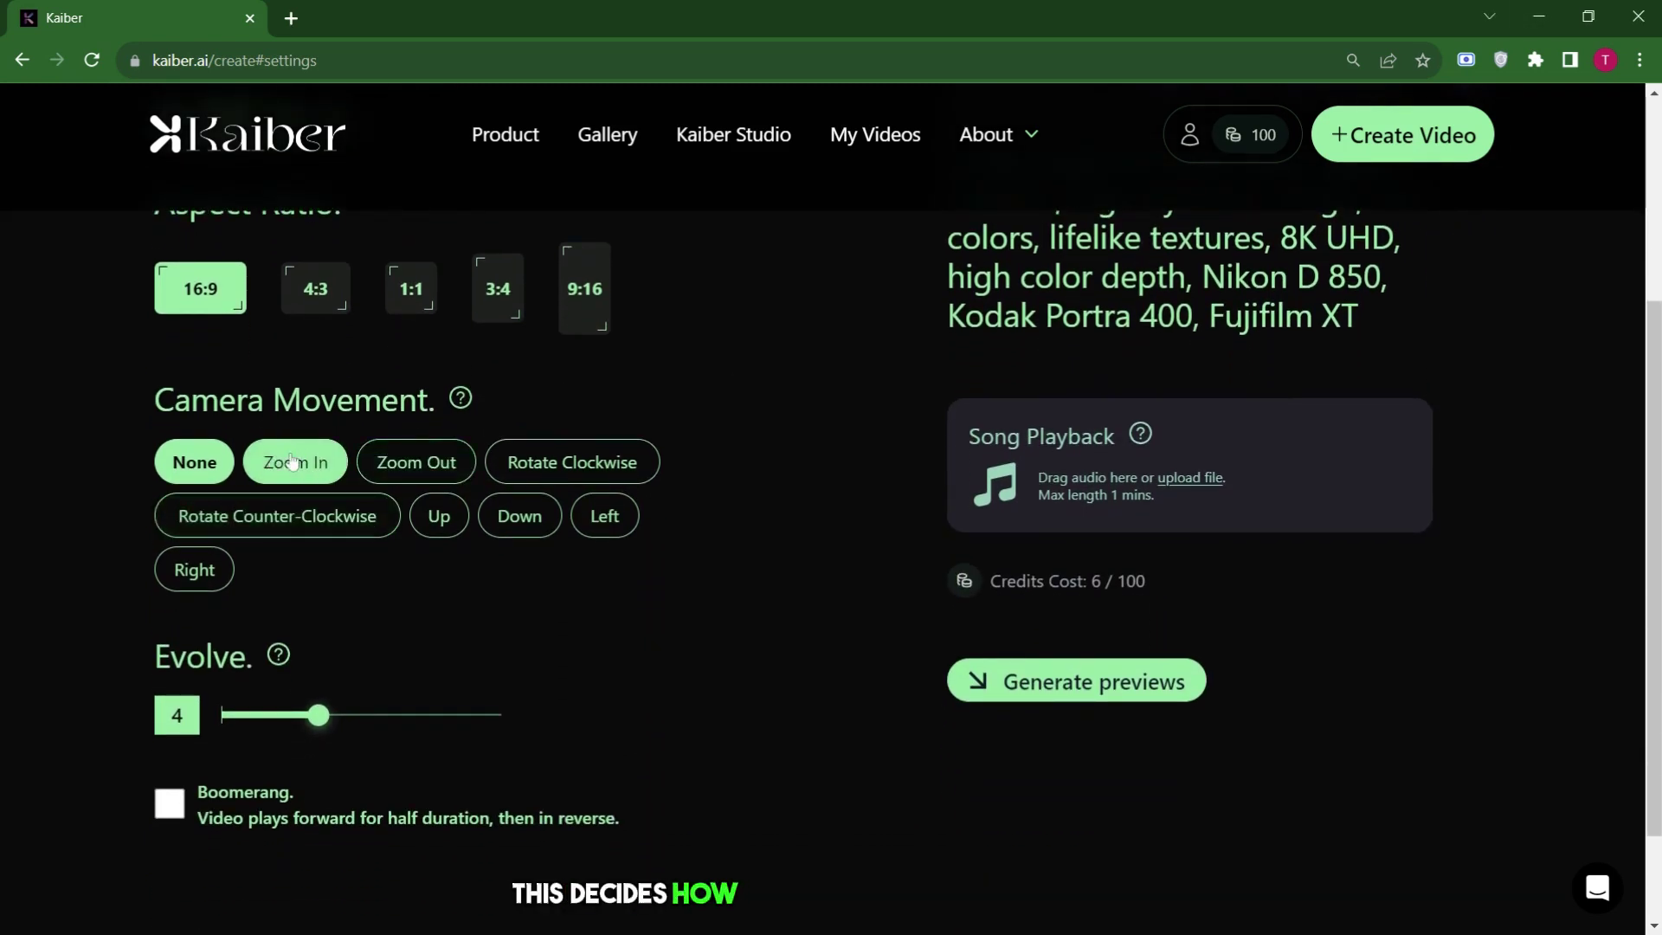
click(292, 463)
click(498, 465)
click(360, 524)
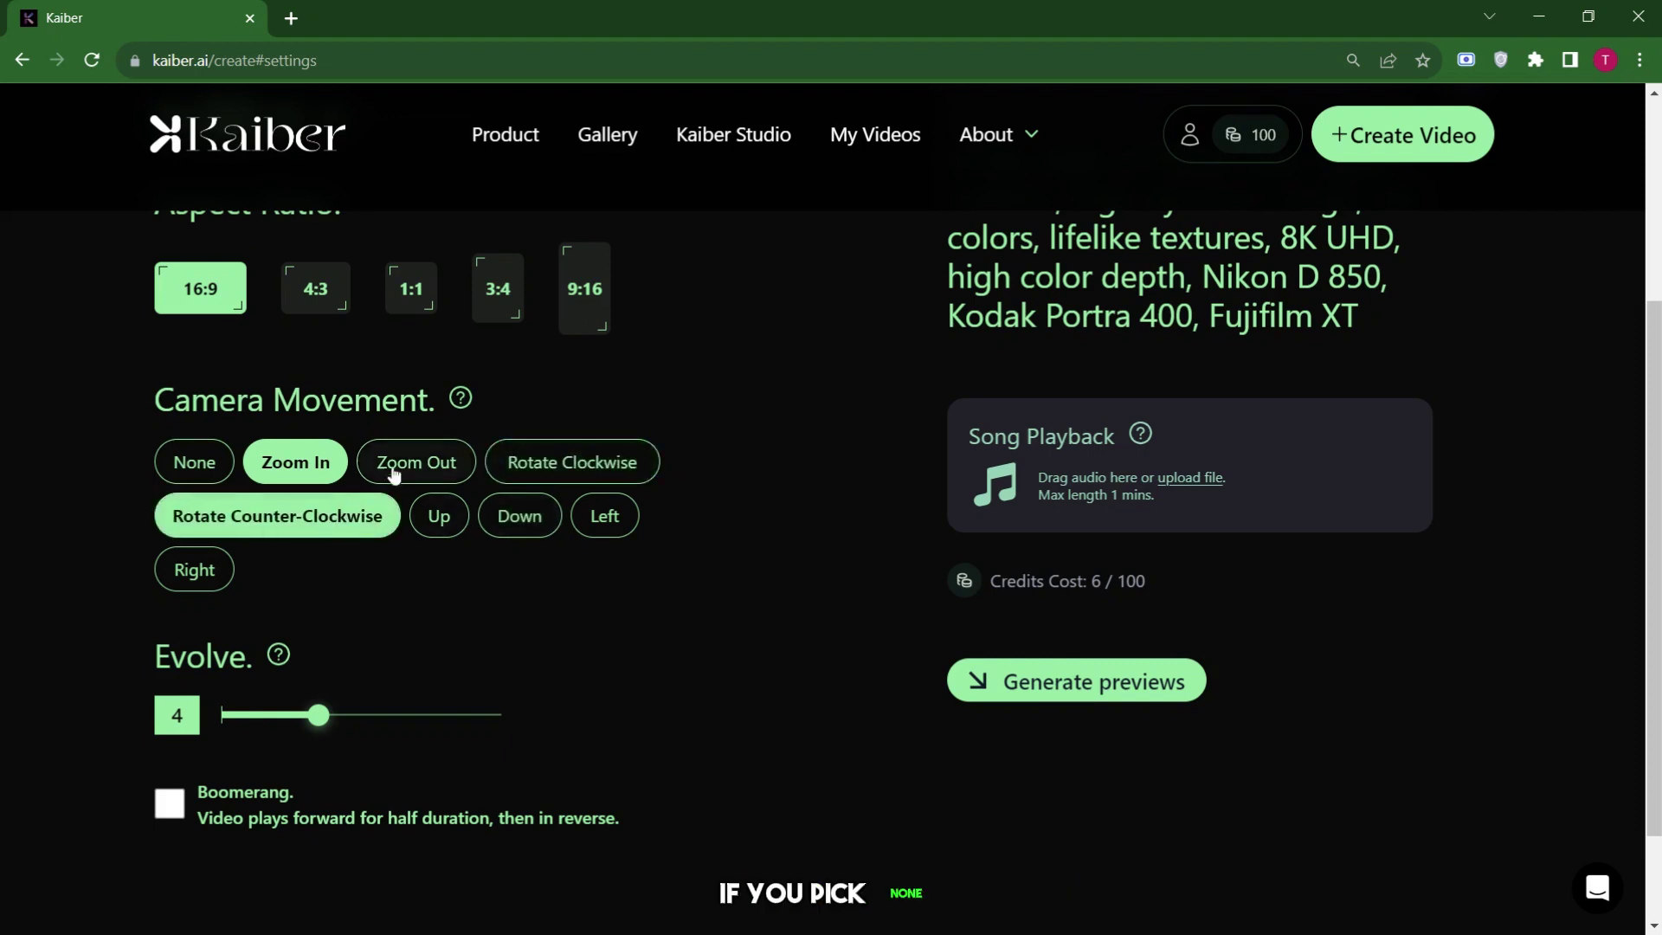
click(421, 456)
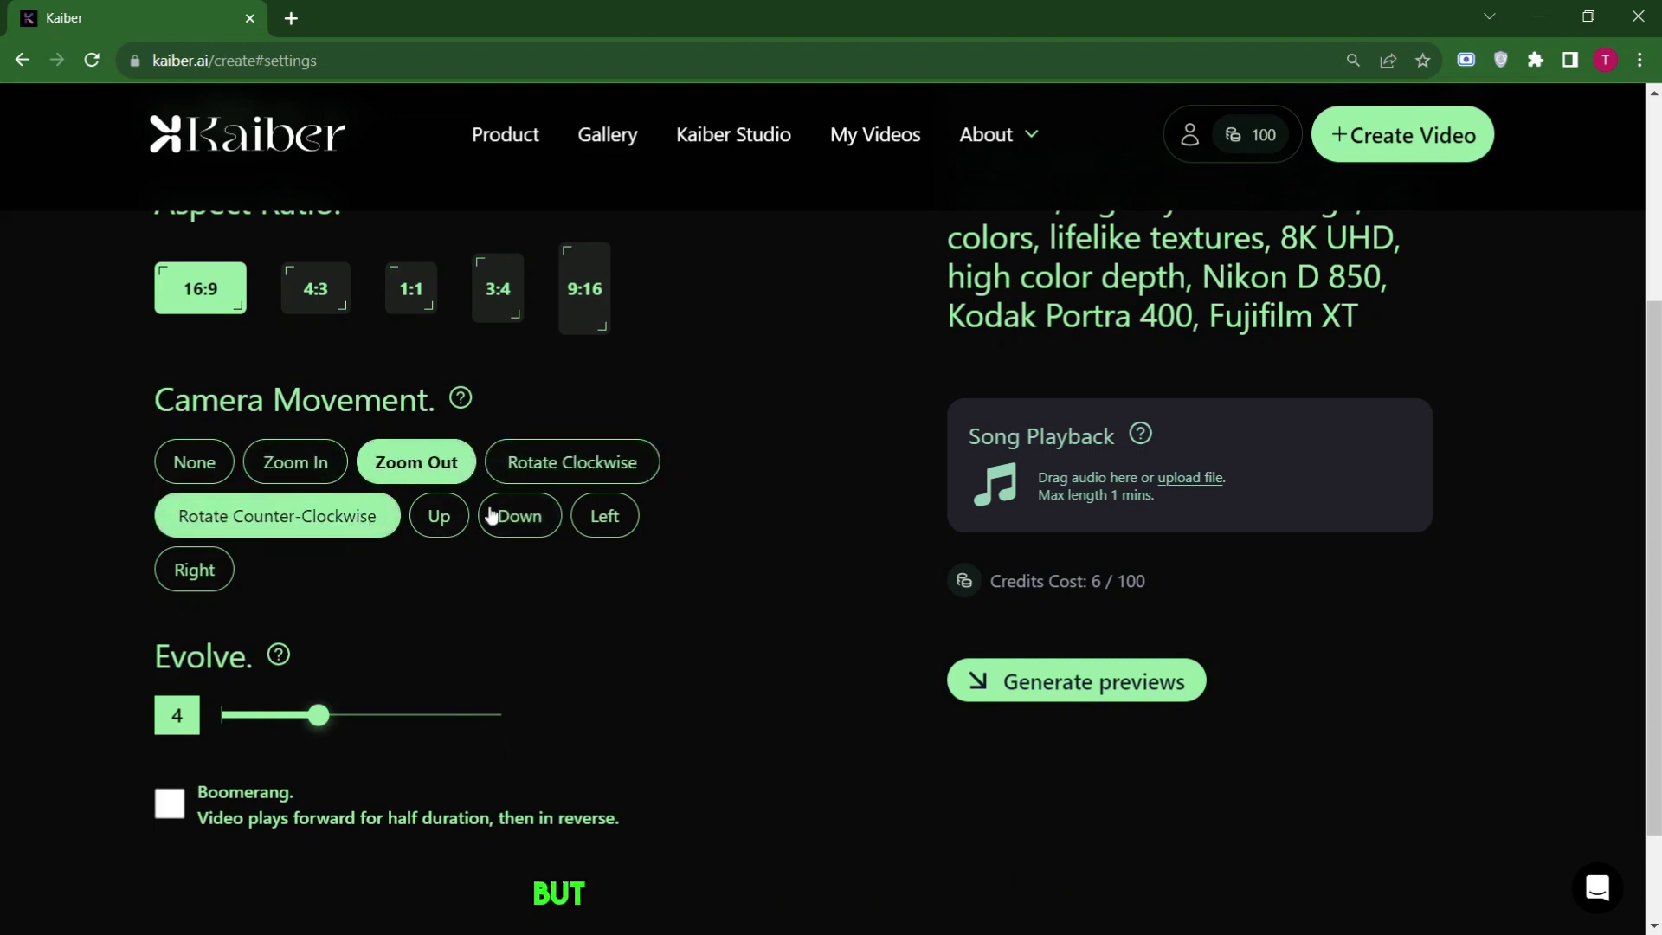
click(631, 510)
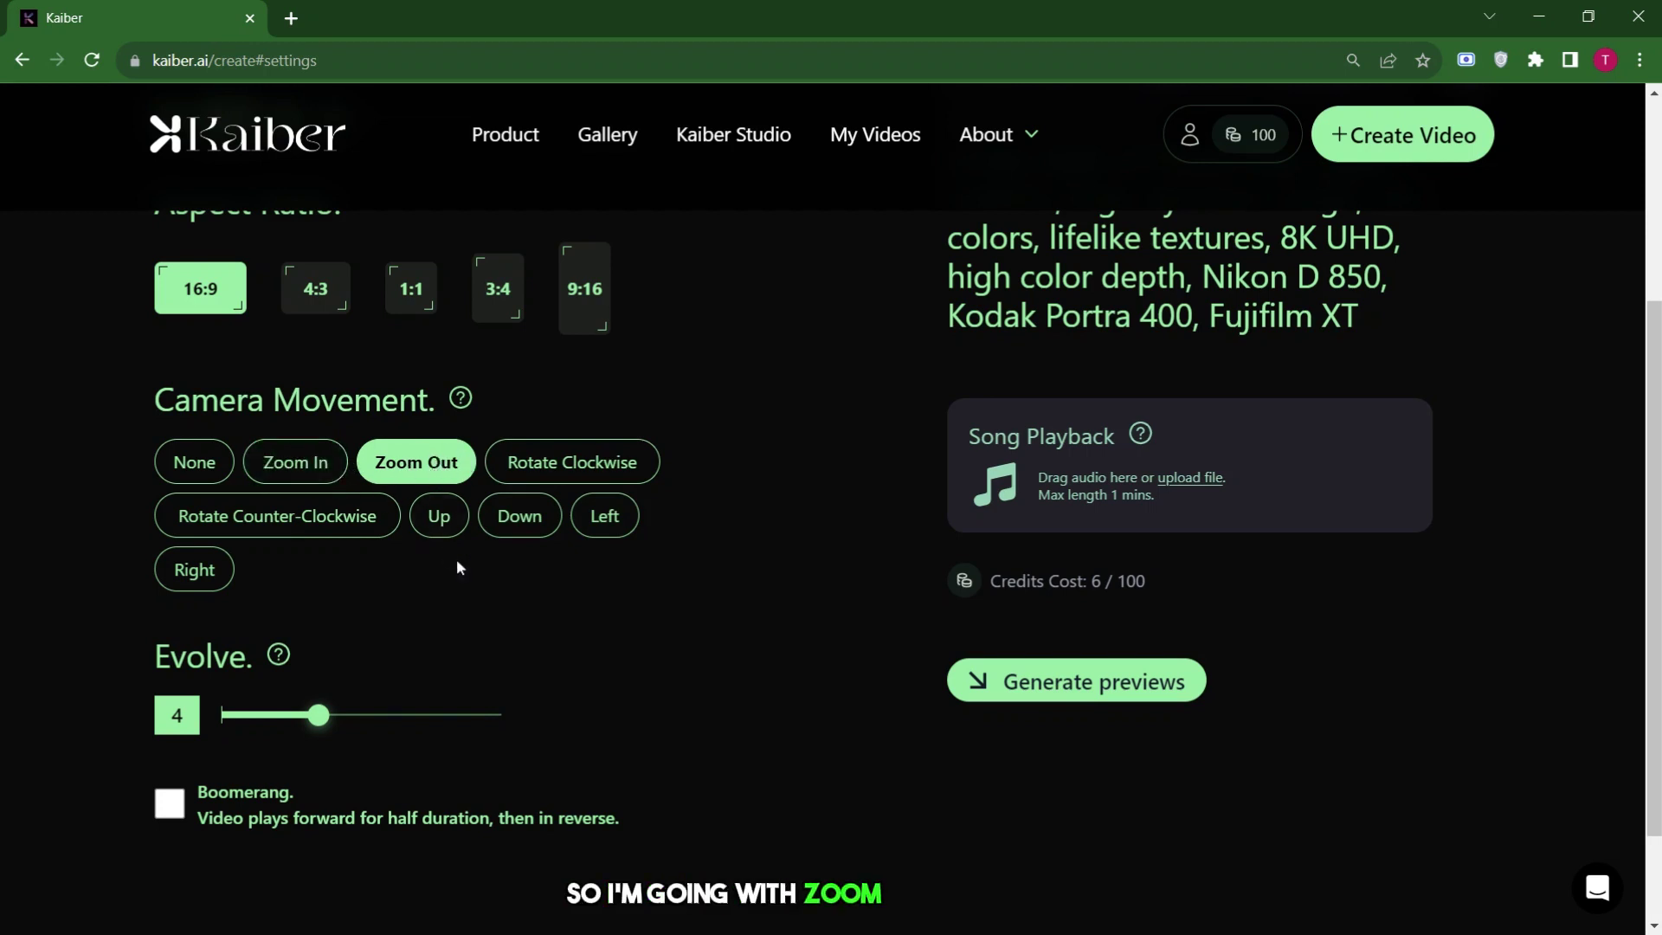
Lower Evolve to 1 and leave Boomerang playback off.
scroll(456, 564, down, 1)
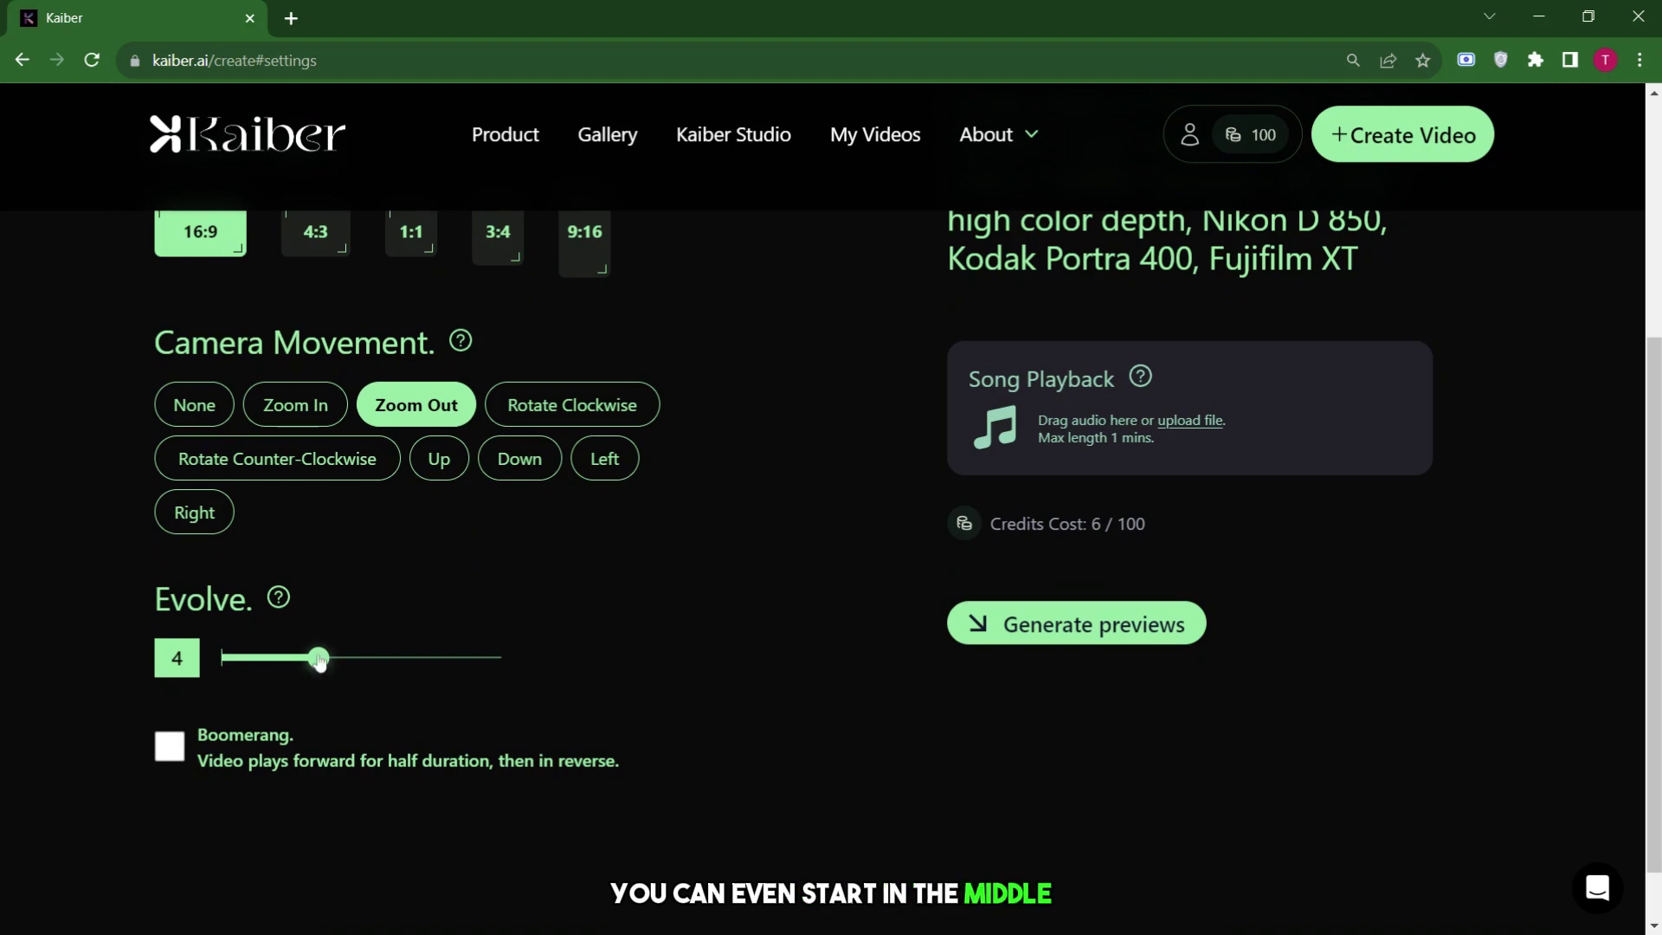
drag(319, 660, 582, 653)
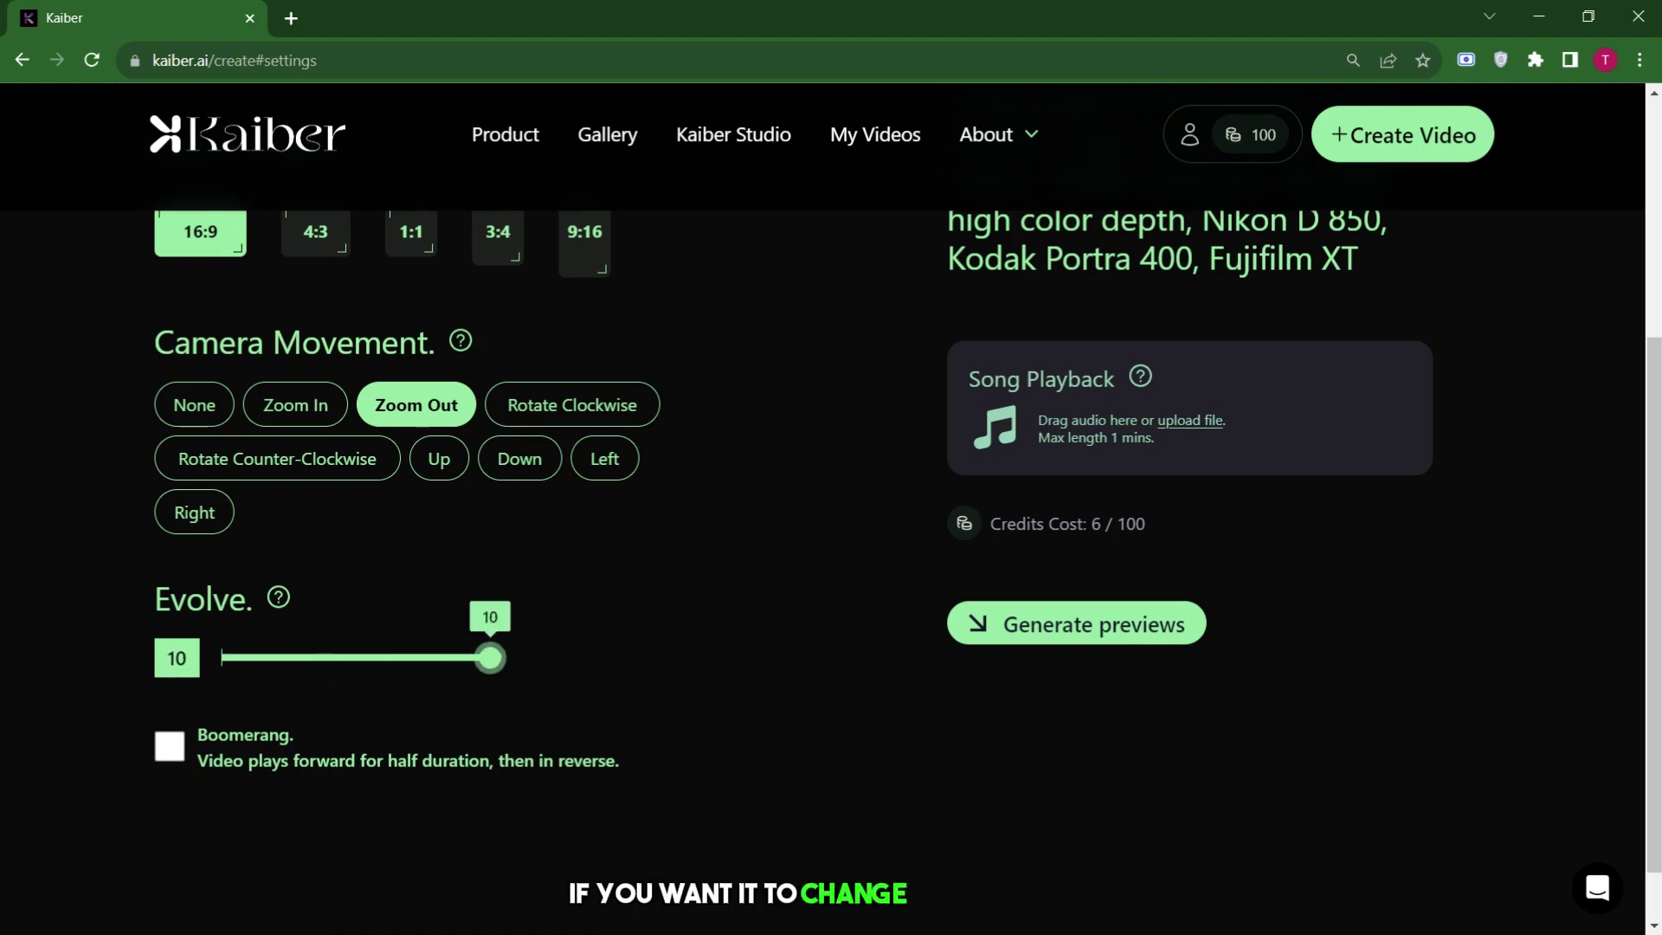
mouse_move(286, 599)
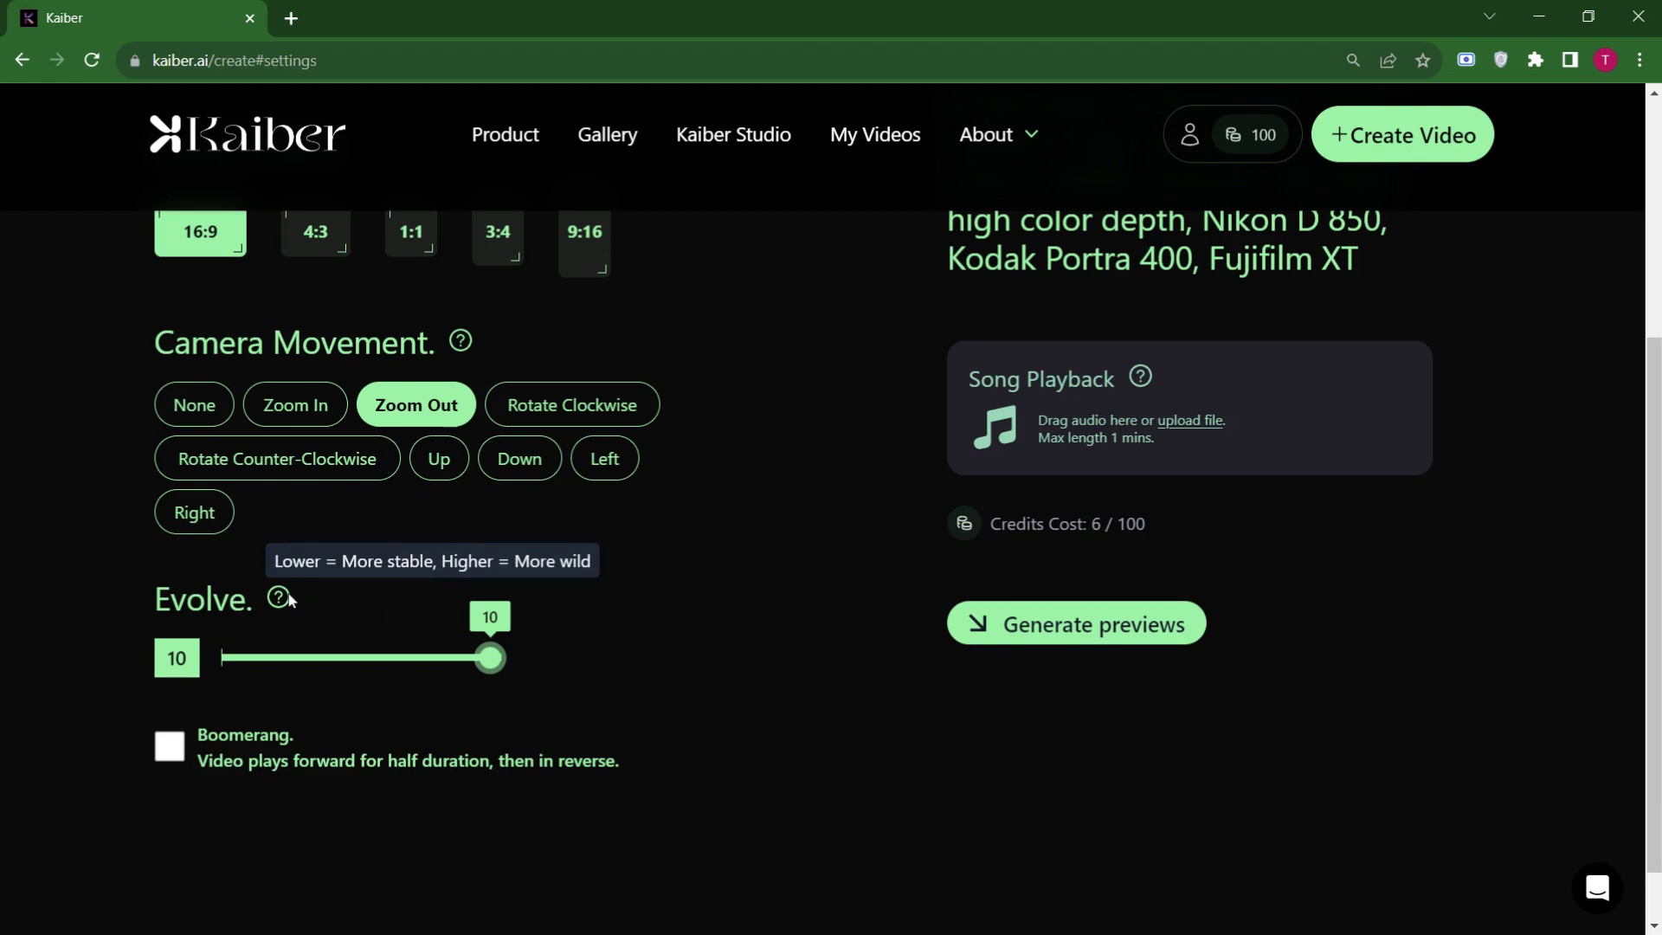
drag(491, 661, 289, 658)
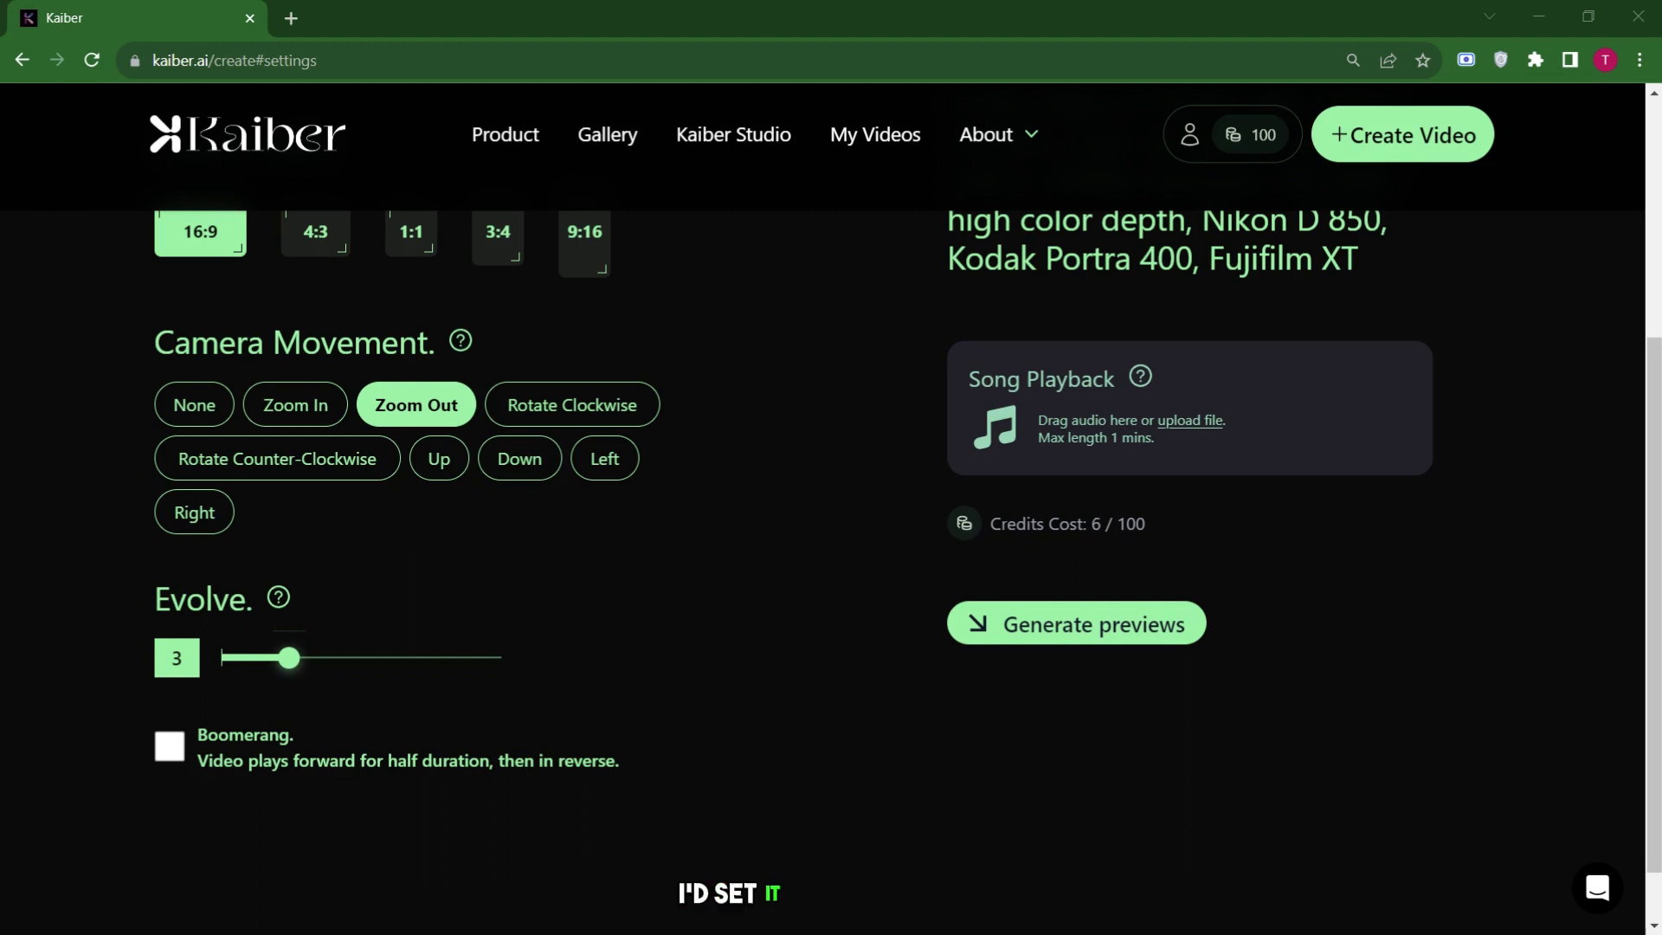
drag(289, 658, 229, 658)
scroll(229, 606, down, 1)
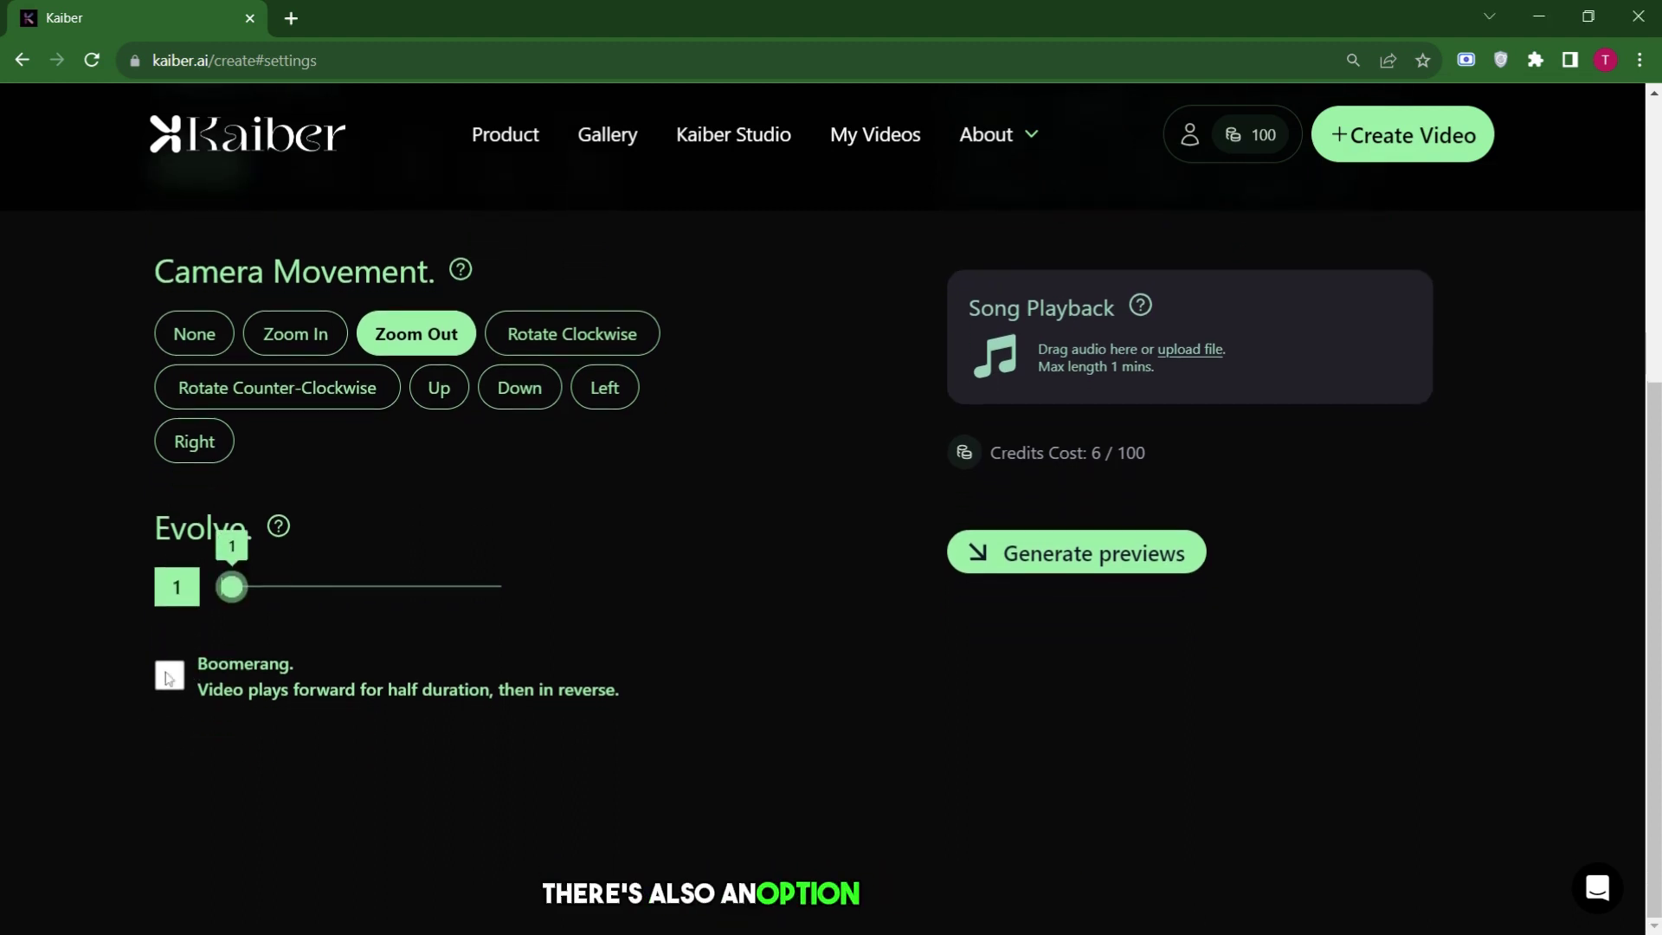
click(208, 660)
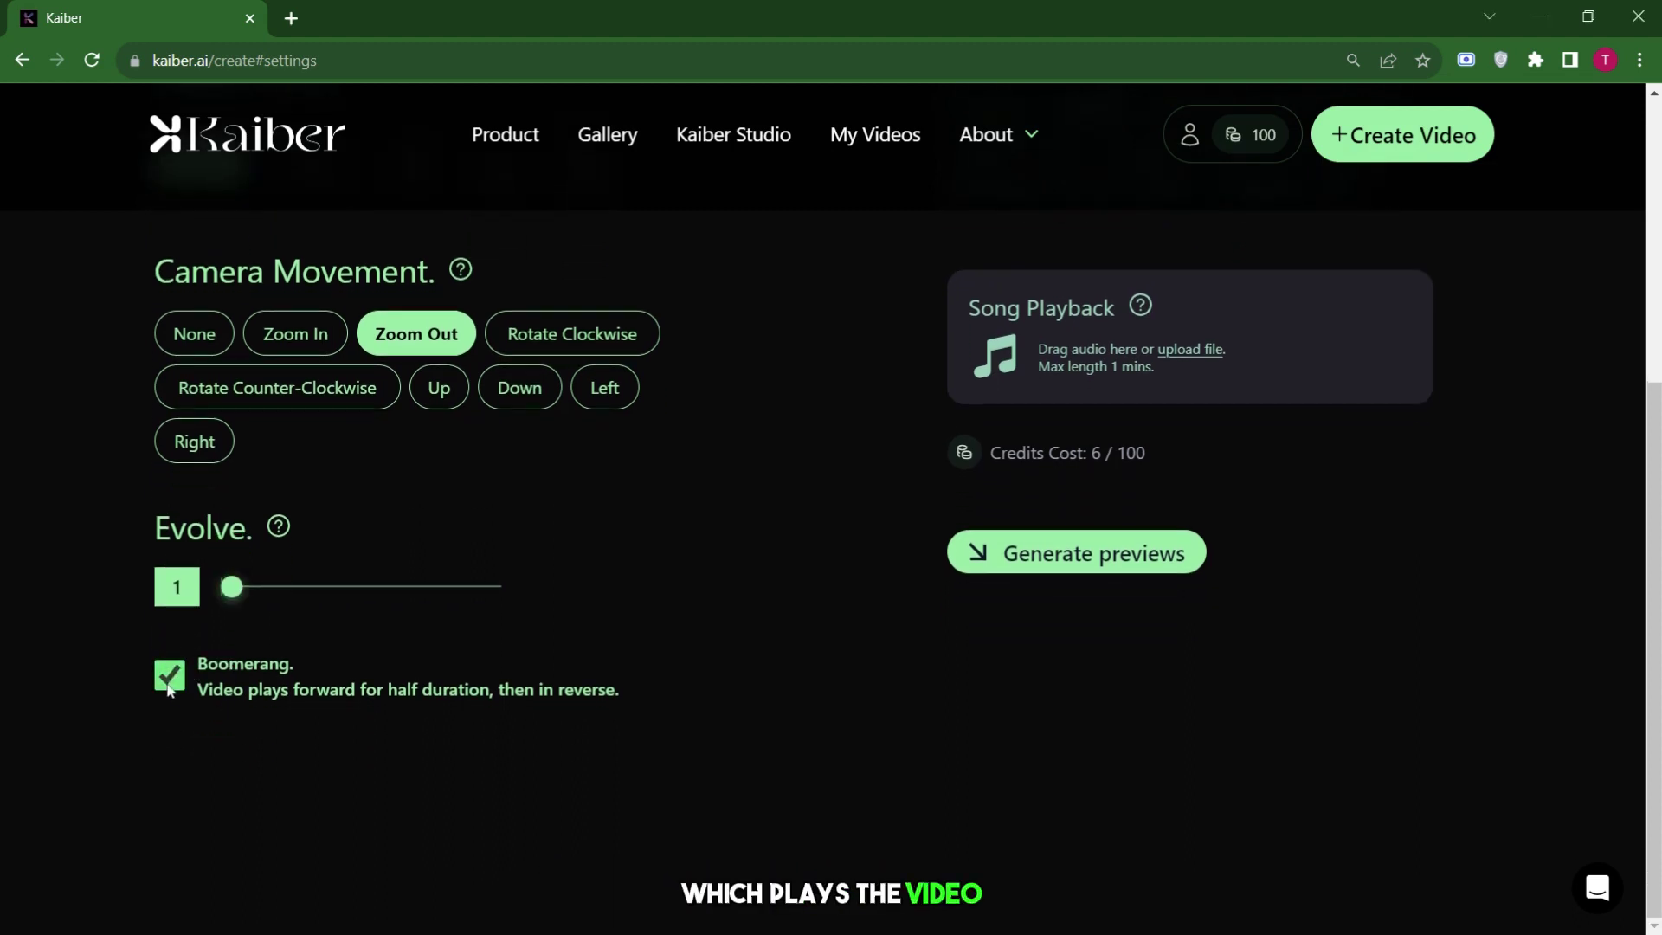
click(169, 684)
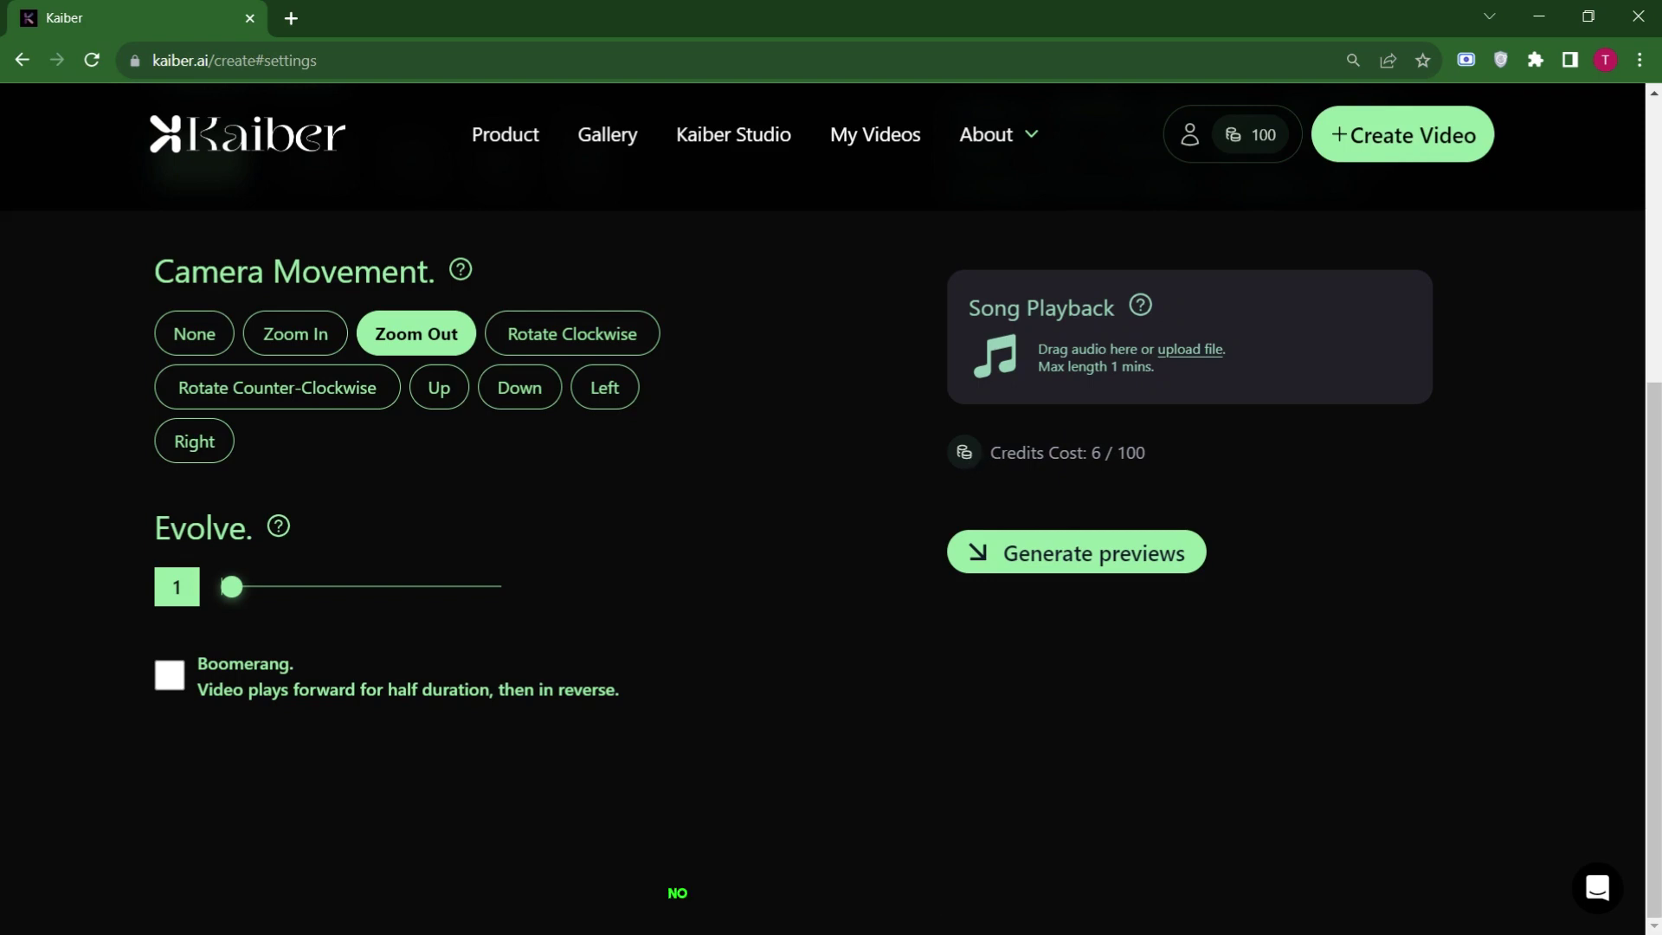
Check the credits cost and generate preview frames for Storyboard 1.
drag(991, 452, 1145, 452)
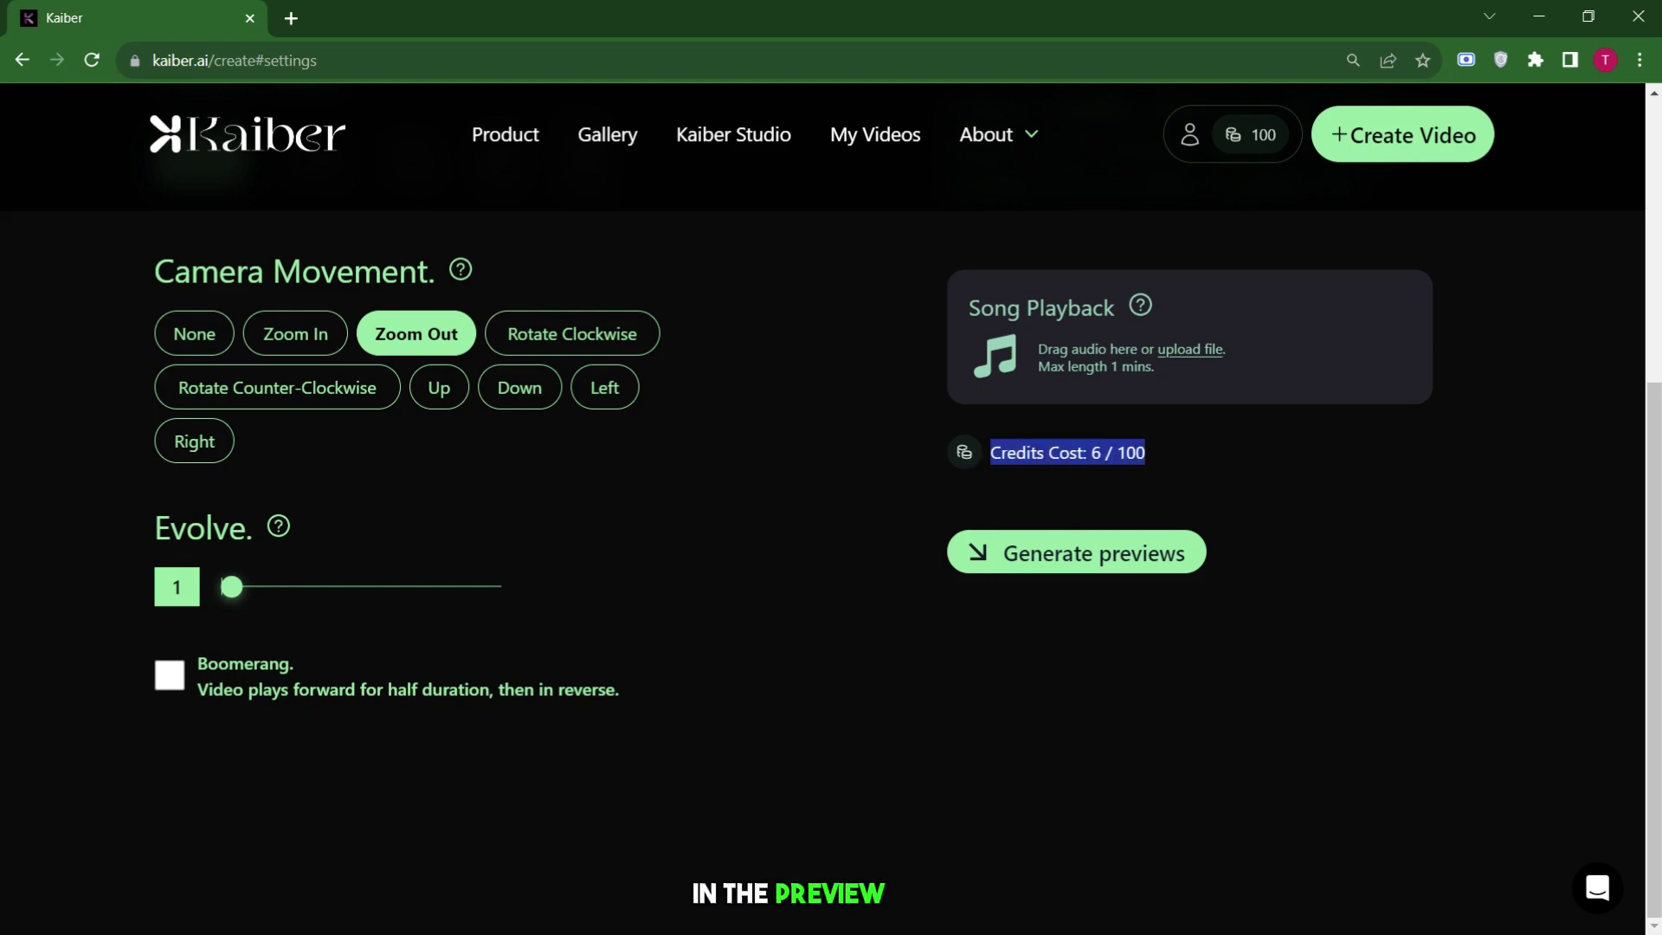
click(1112, 477)
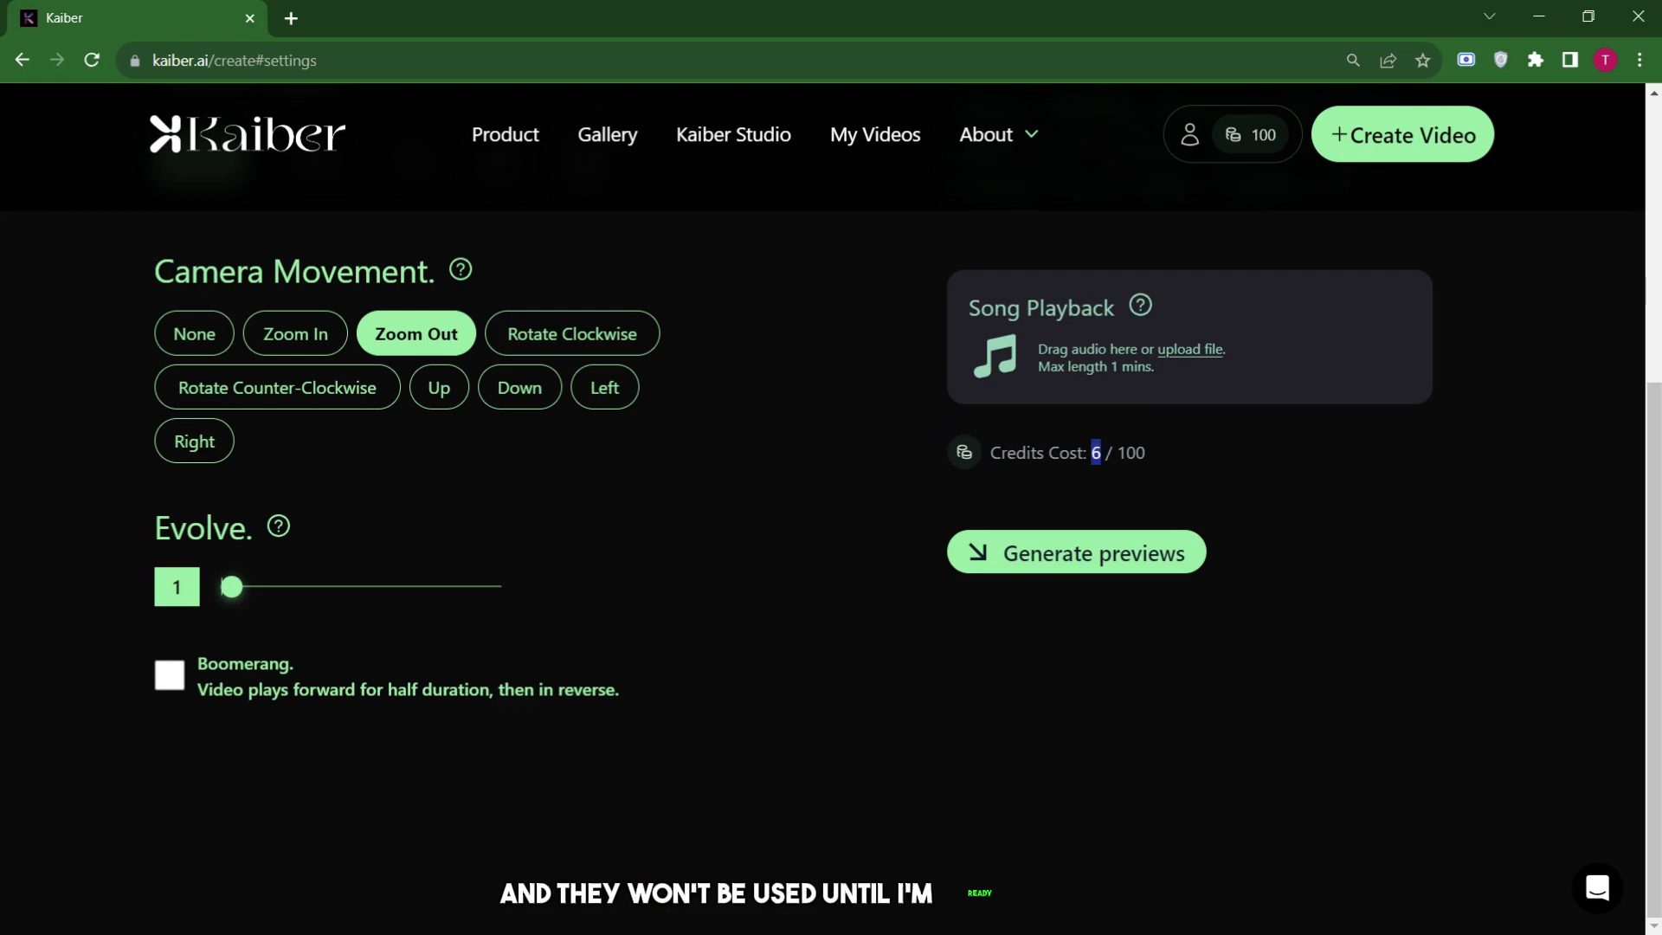
click(1139, 564)
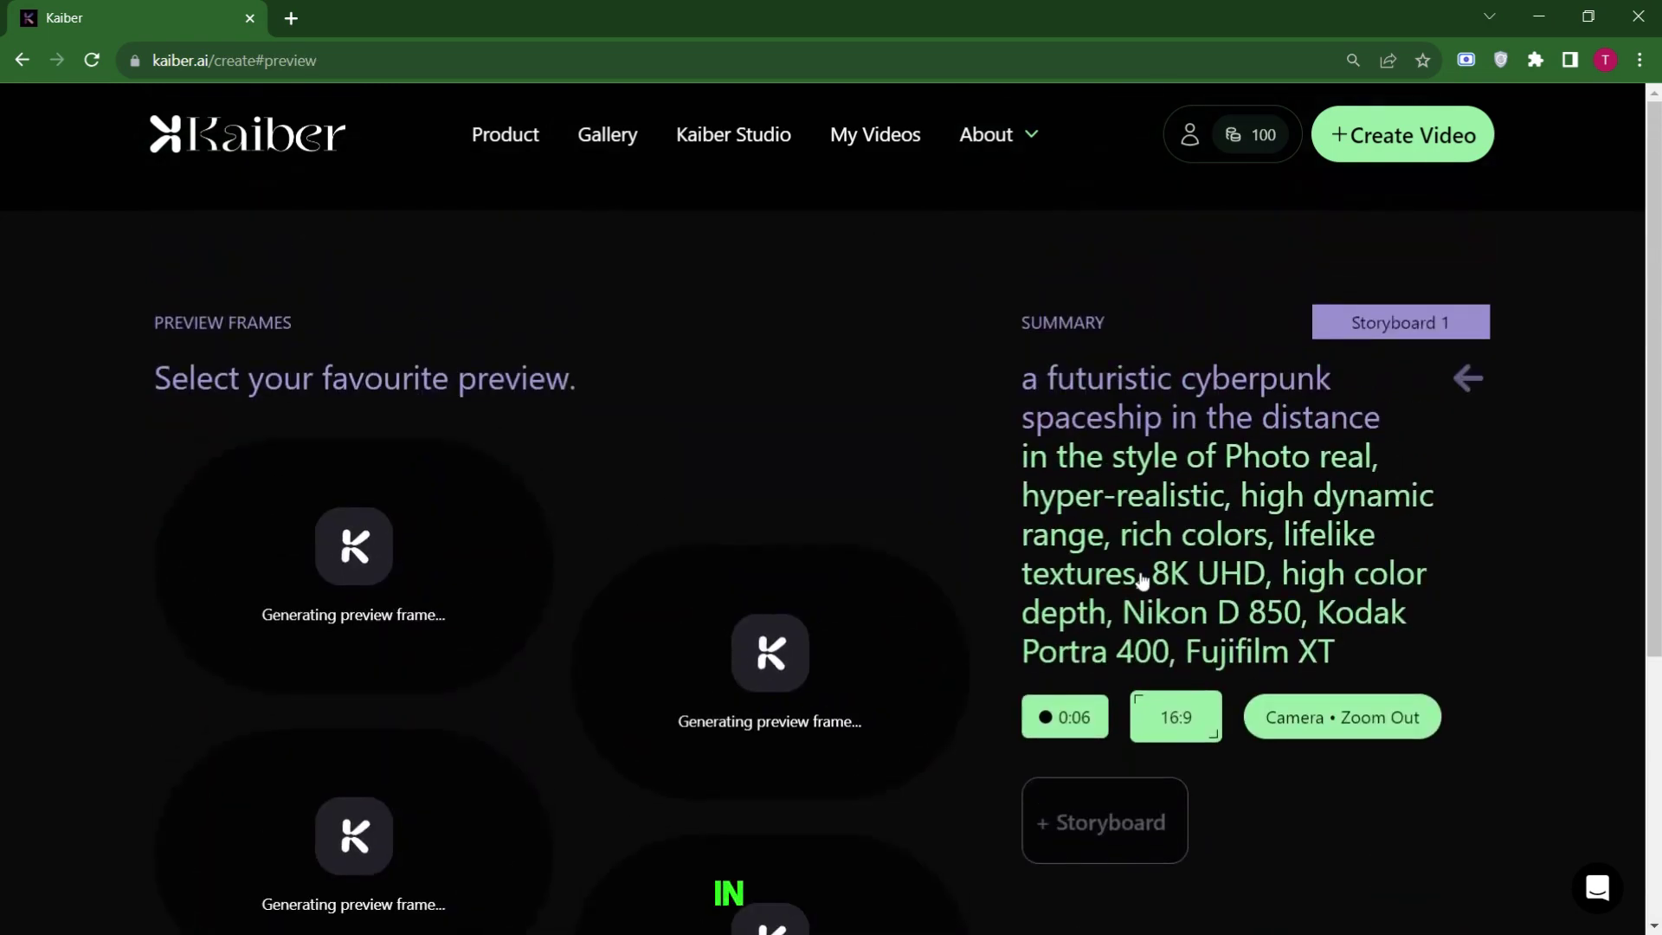
Pick the bottom-right cyberpunk tower preview for Storyboard 1 and add Storyboard 2.
scroll(884, 449, down, 3)
scroll(883, 448, up, 1)
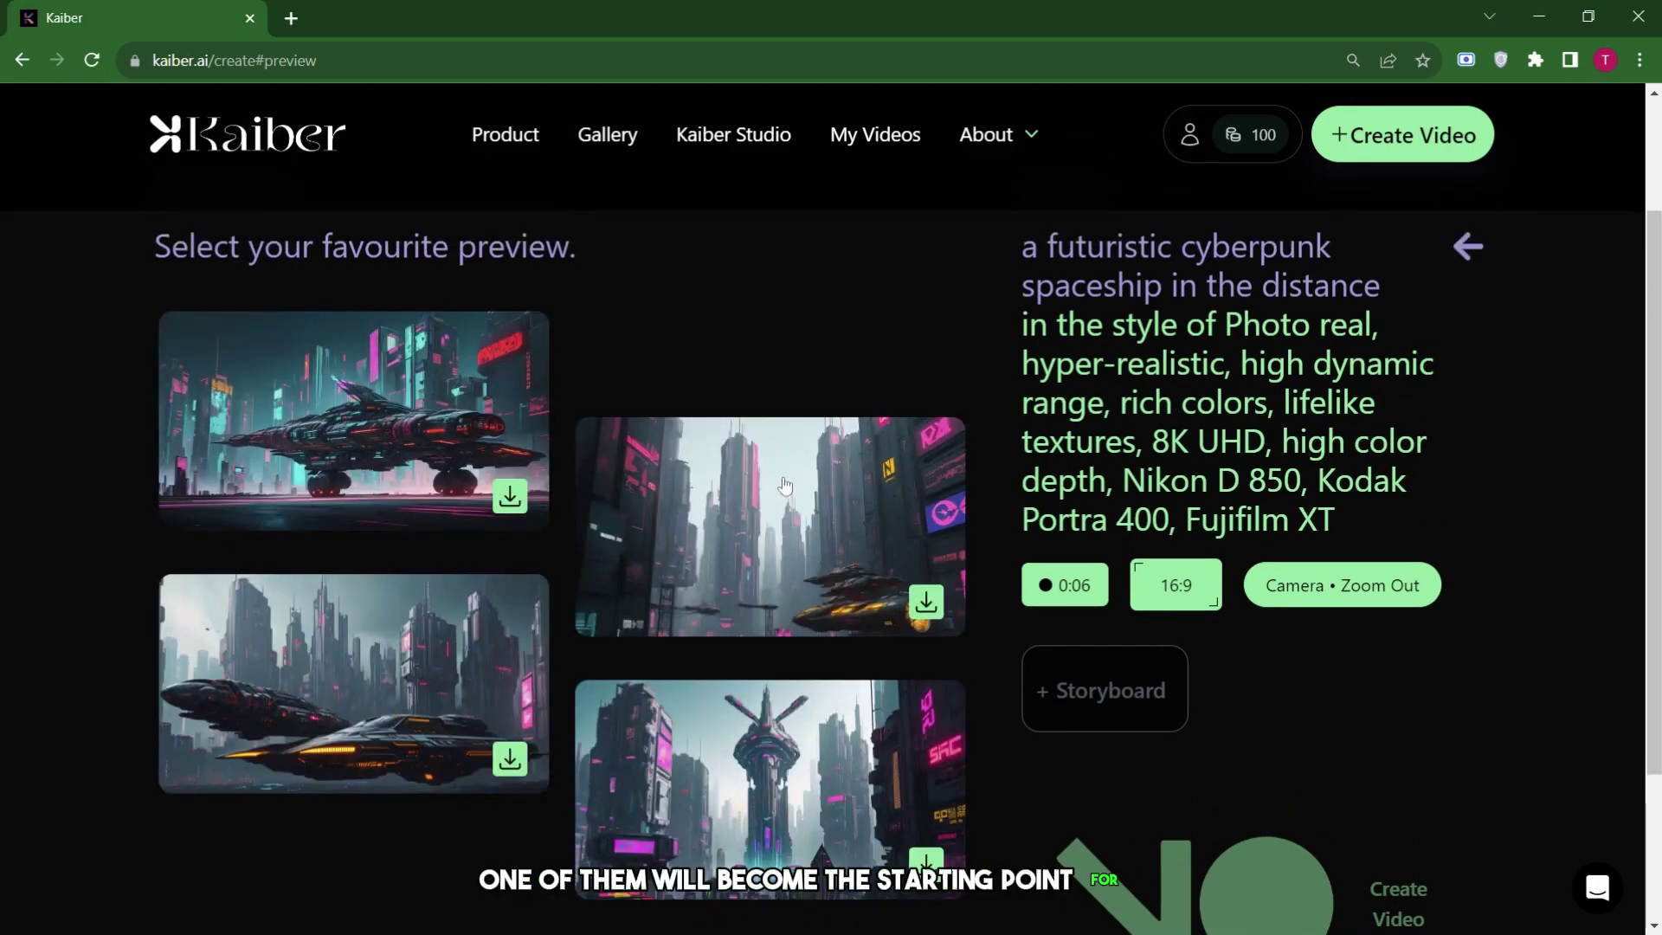
scroll(785, 486, down, 2)
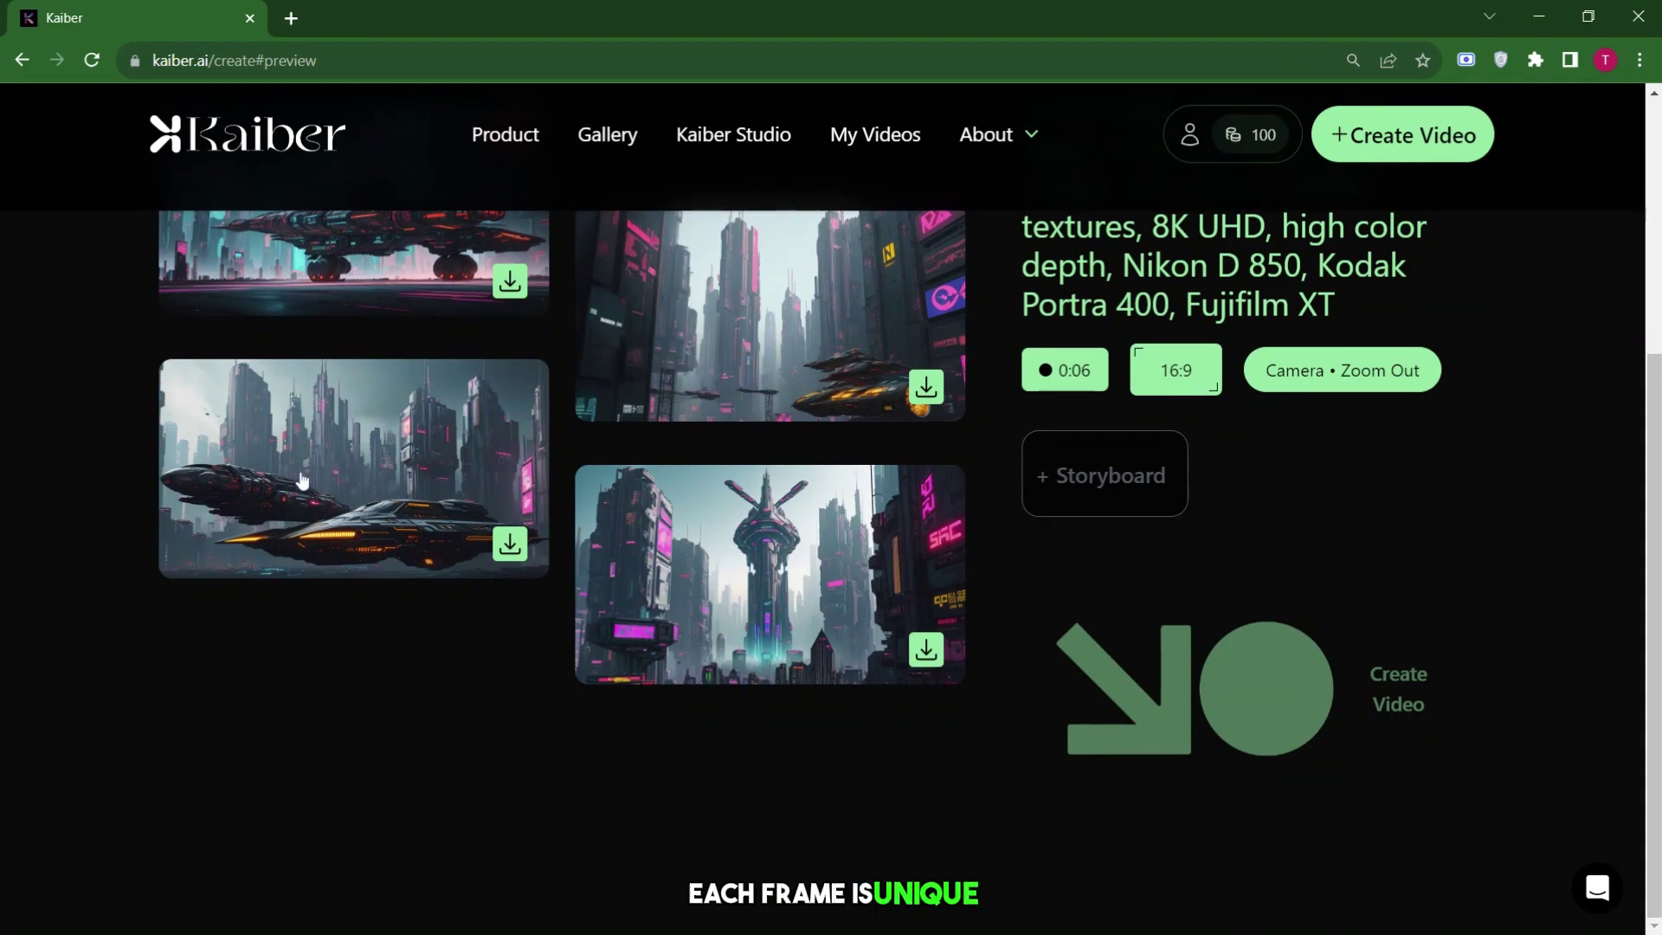
scroll(847, 555, up, 4)
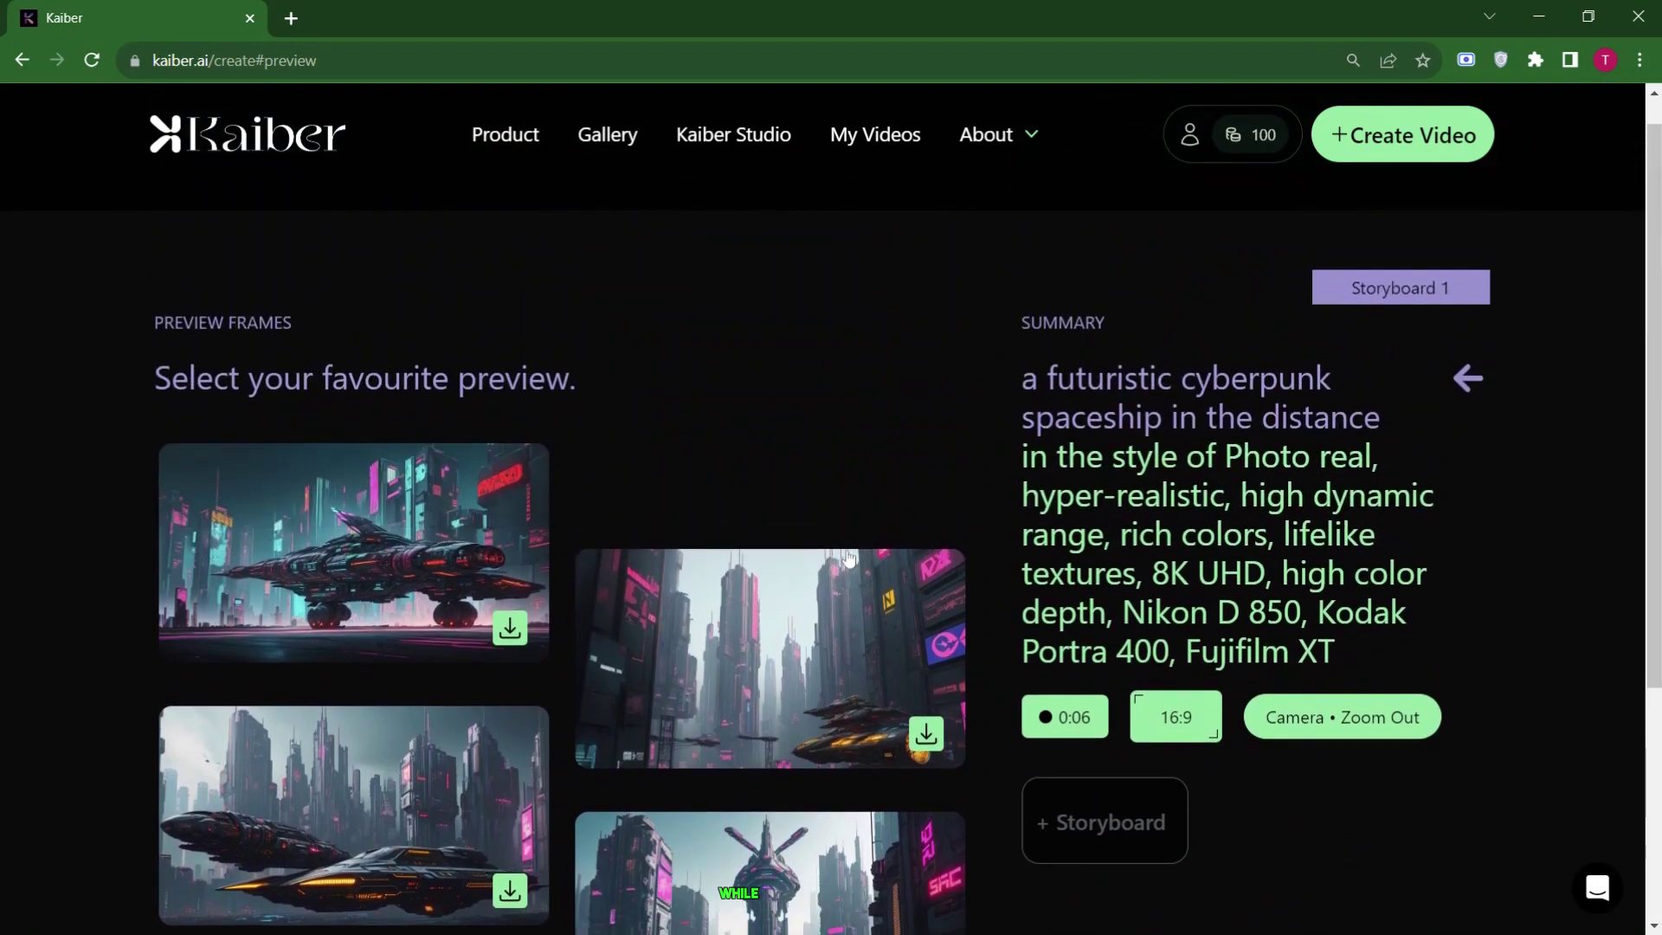
scroll(849, 558, down, 3)
click(771, 590)
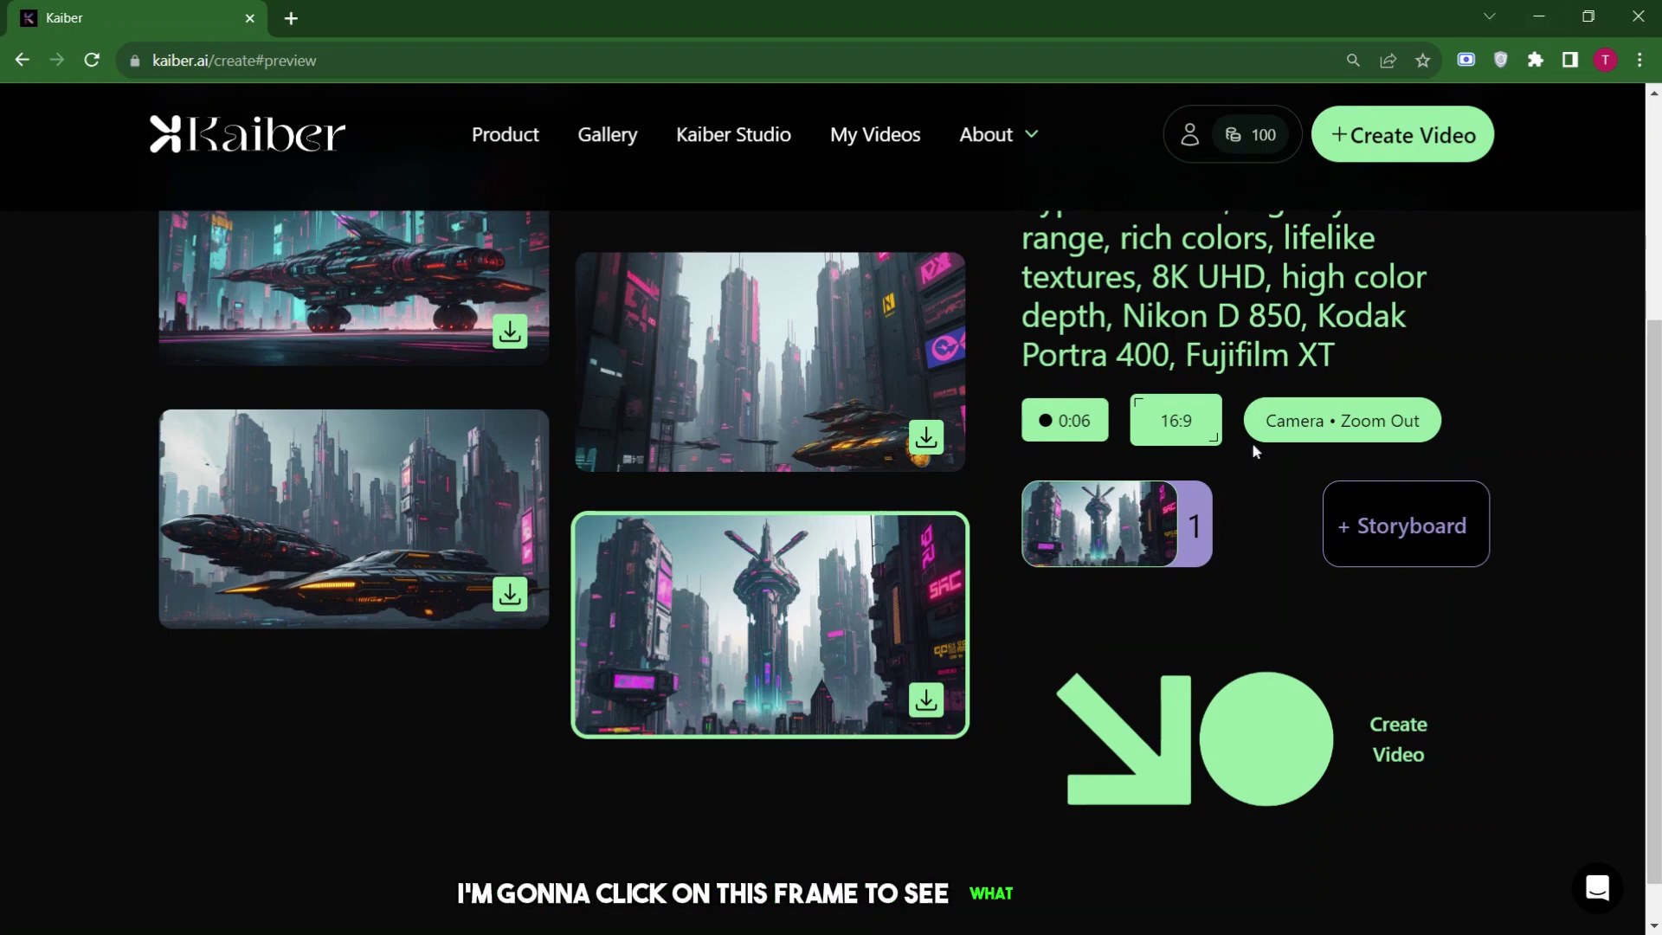
click(1413, 541)
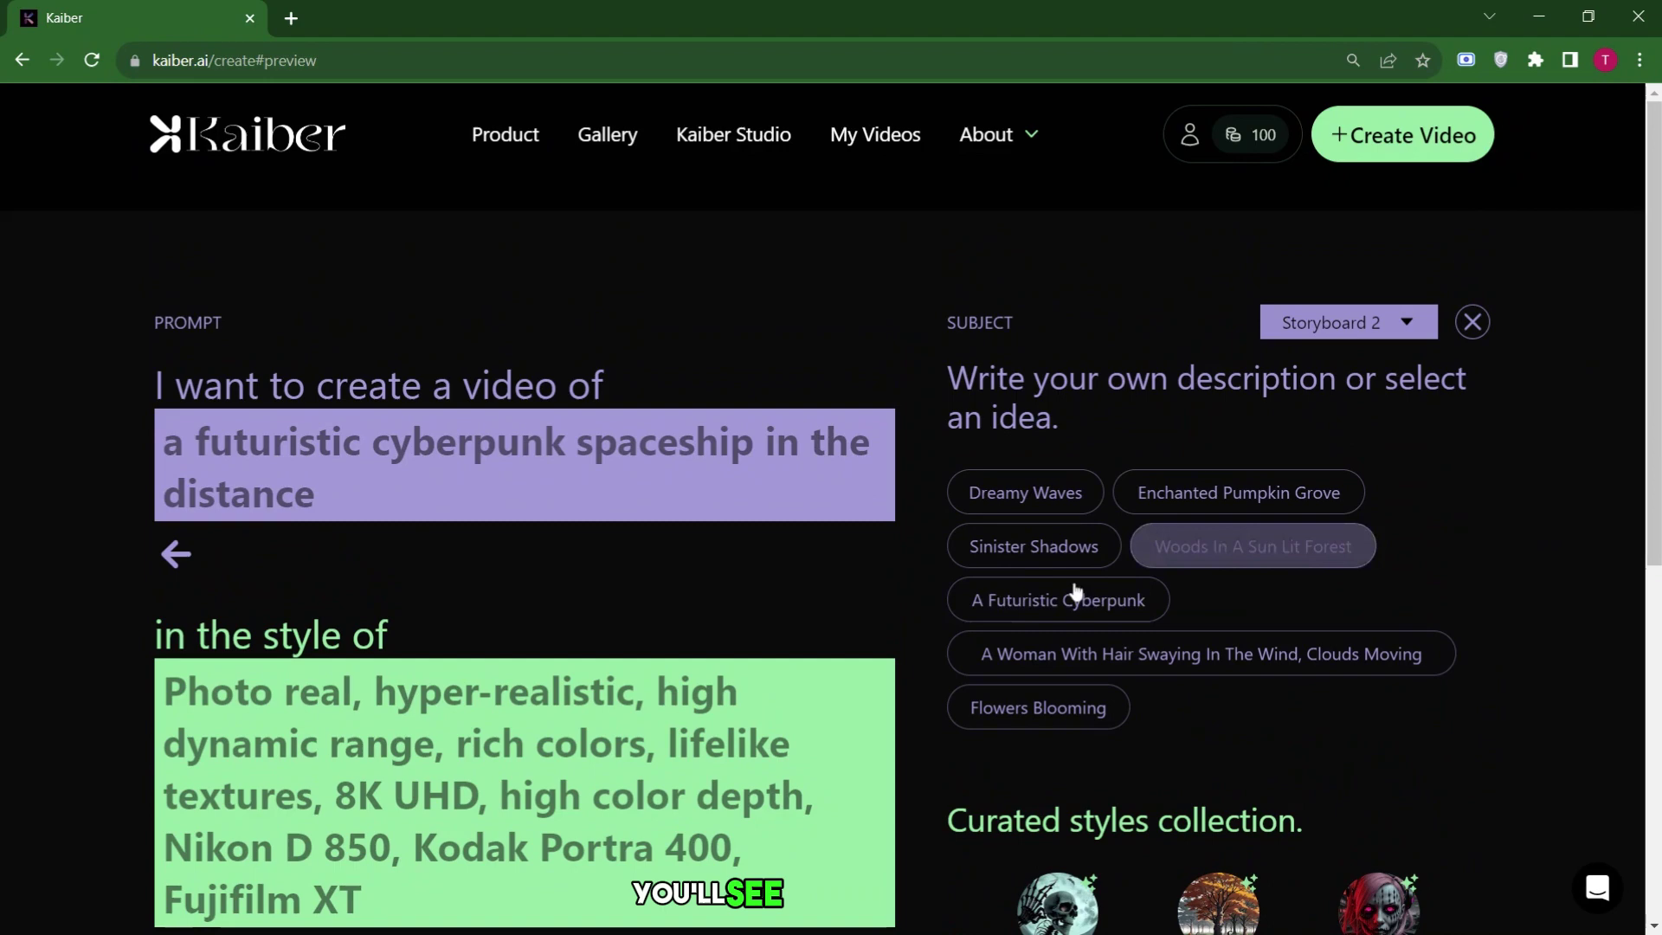
Select Storyboard 2, set its duration to 0:06 and add Rotate Clockwise camera movement.
click(1409, 325)
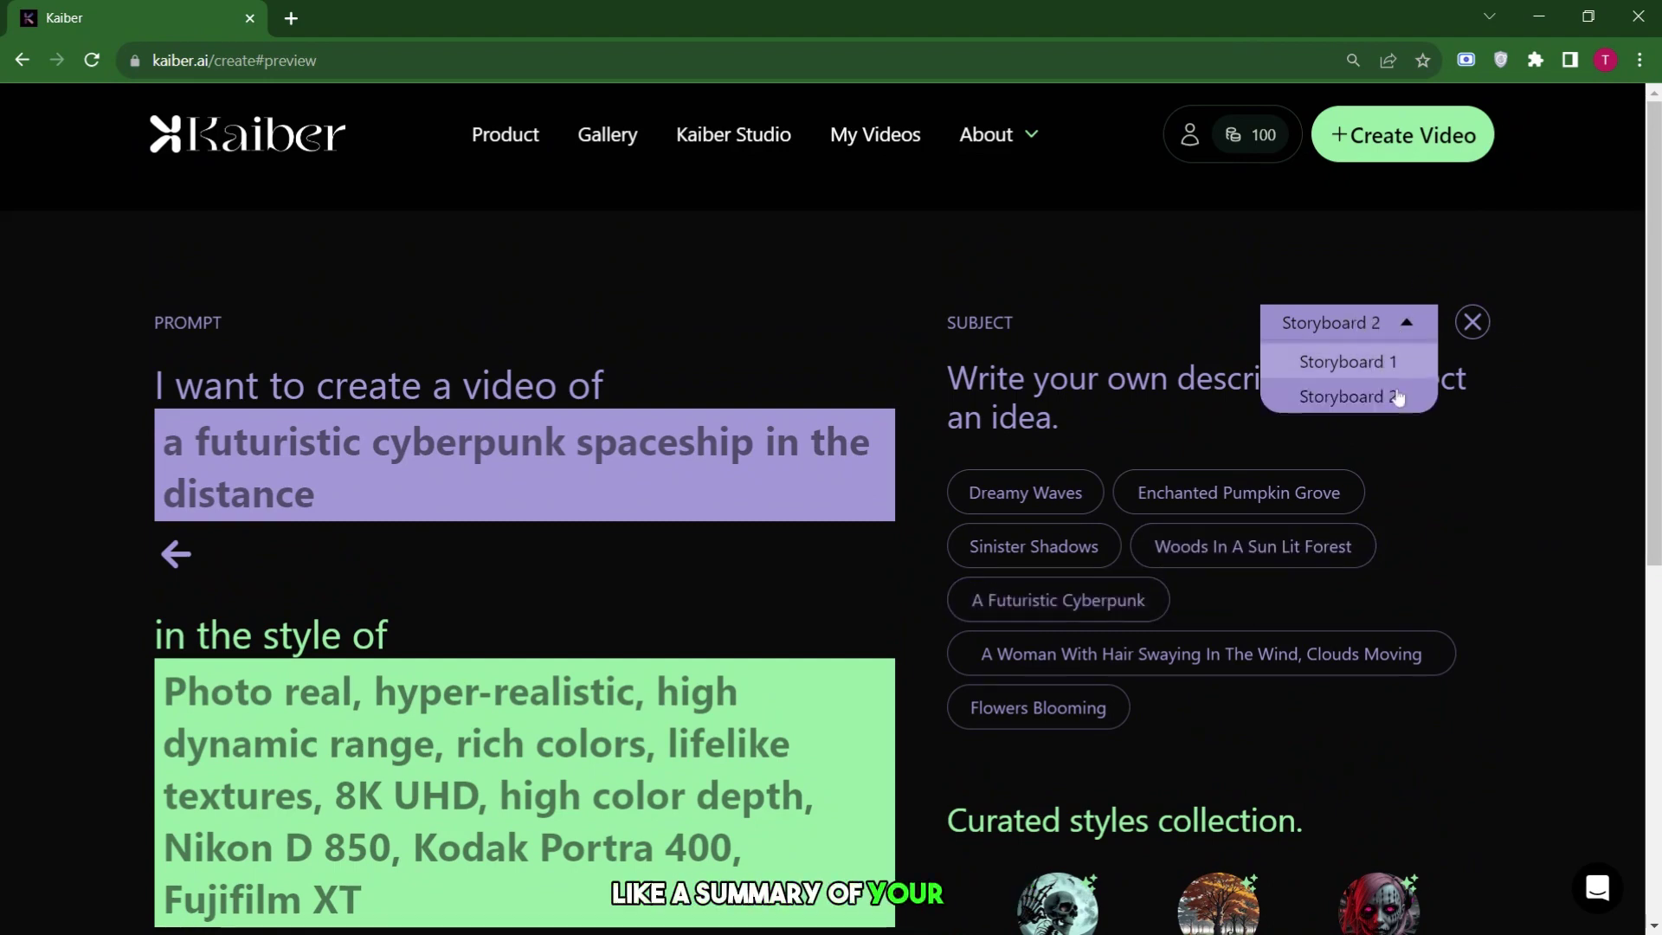
click(1385, 359)
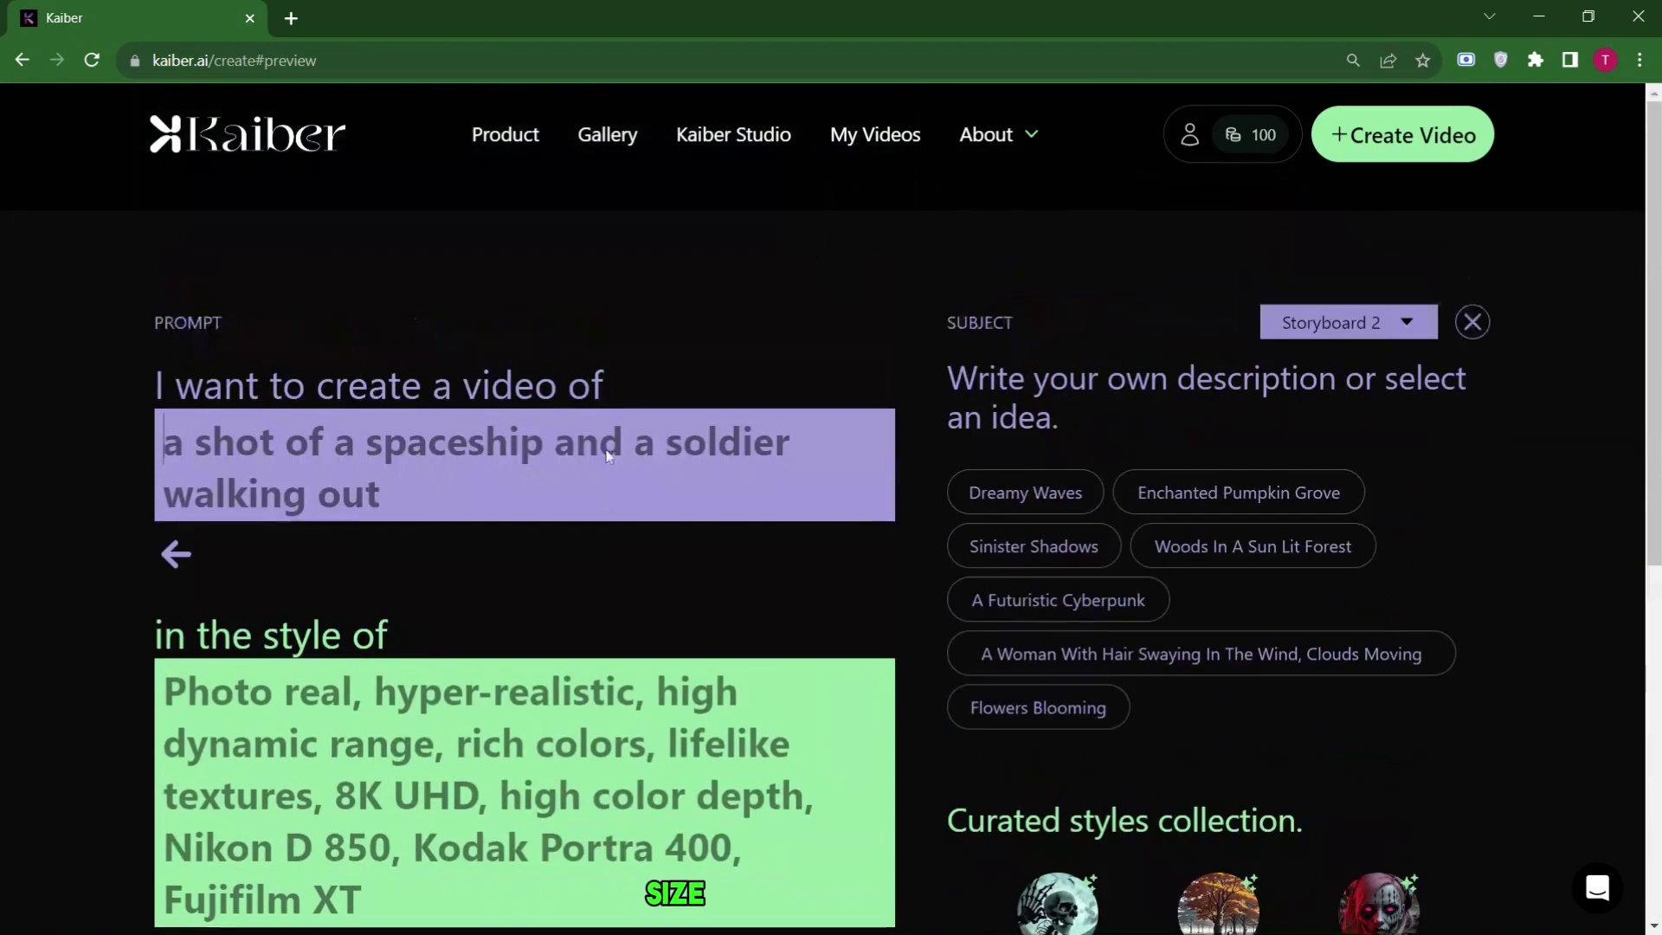
scroll(609, 457, down, 7)
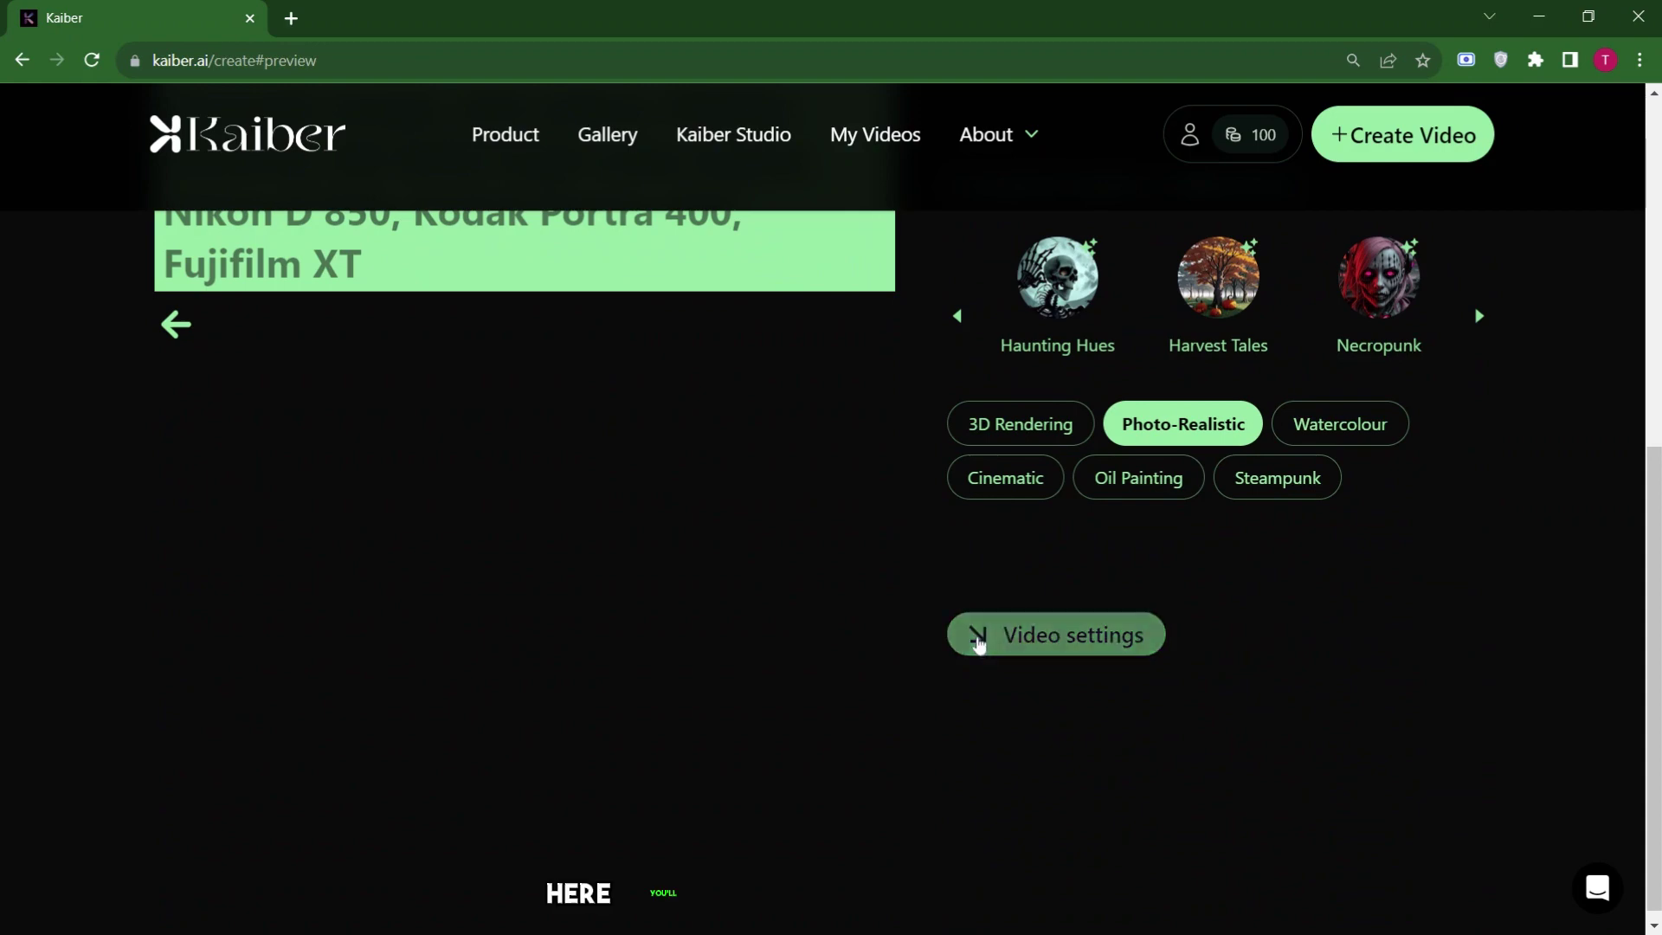
click(980, 641)
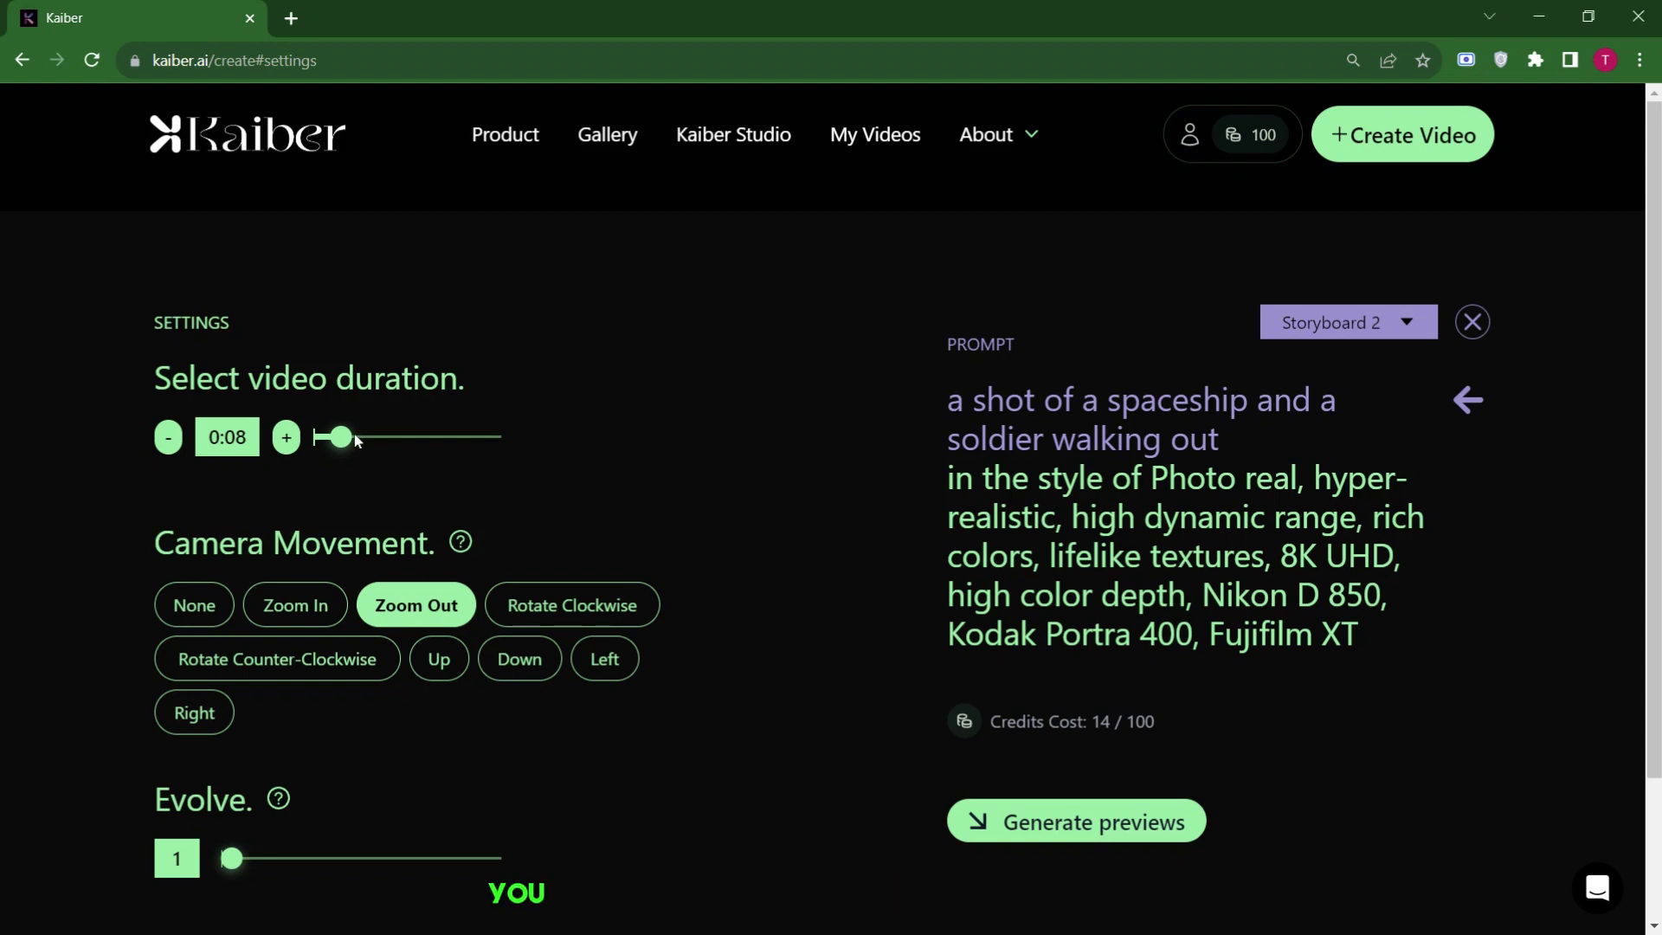
drag(355, 438, 326, 446)
scroll(547, 521, down, 2)
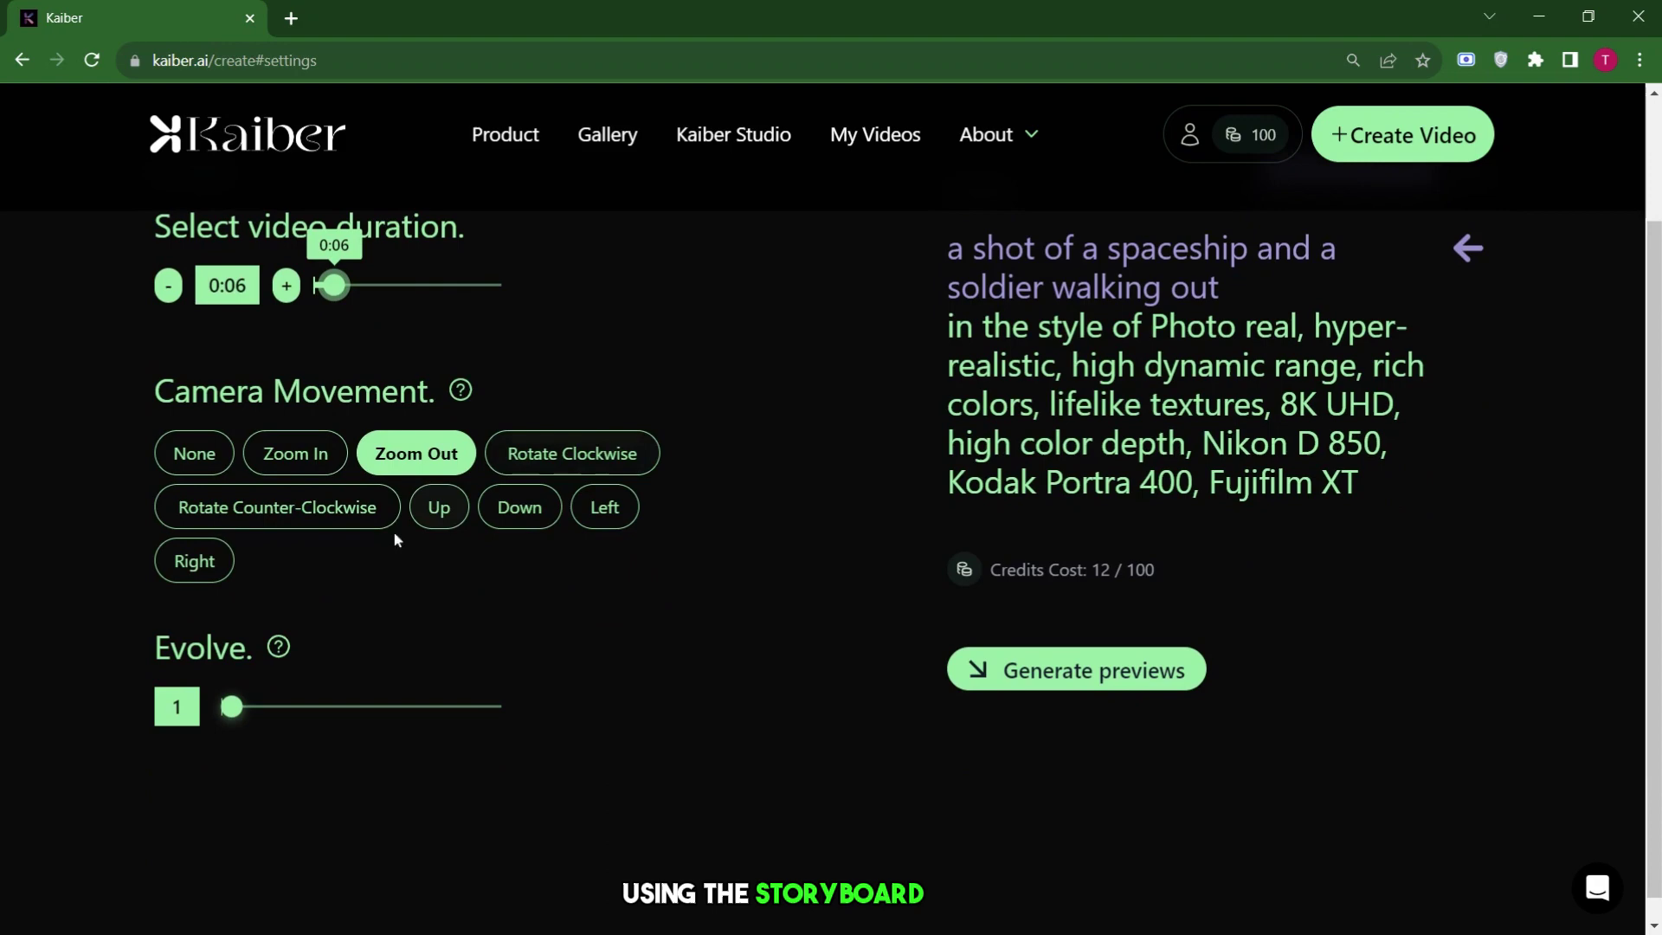
click(581, 476)
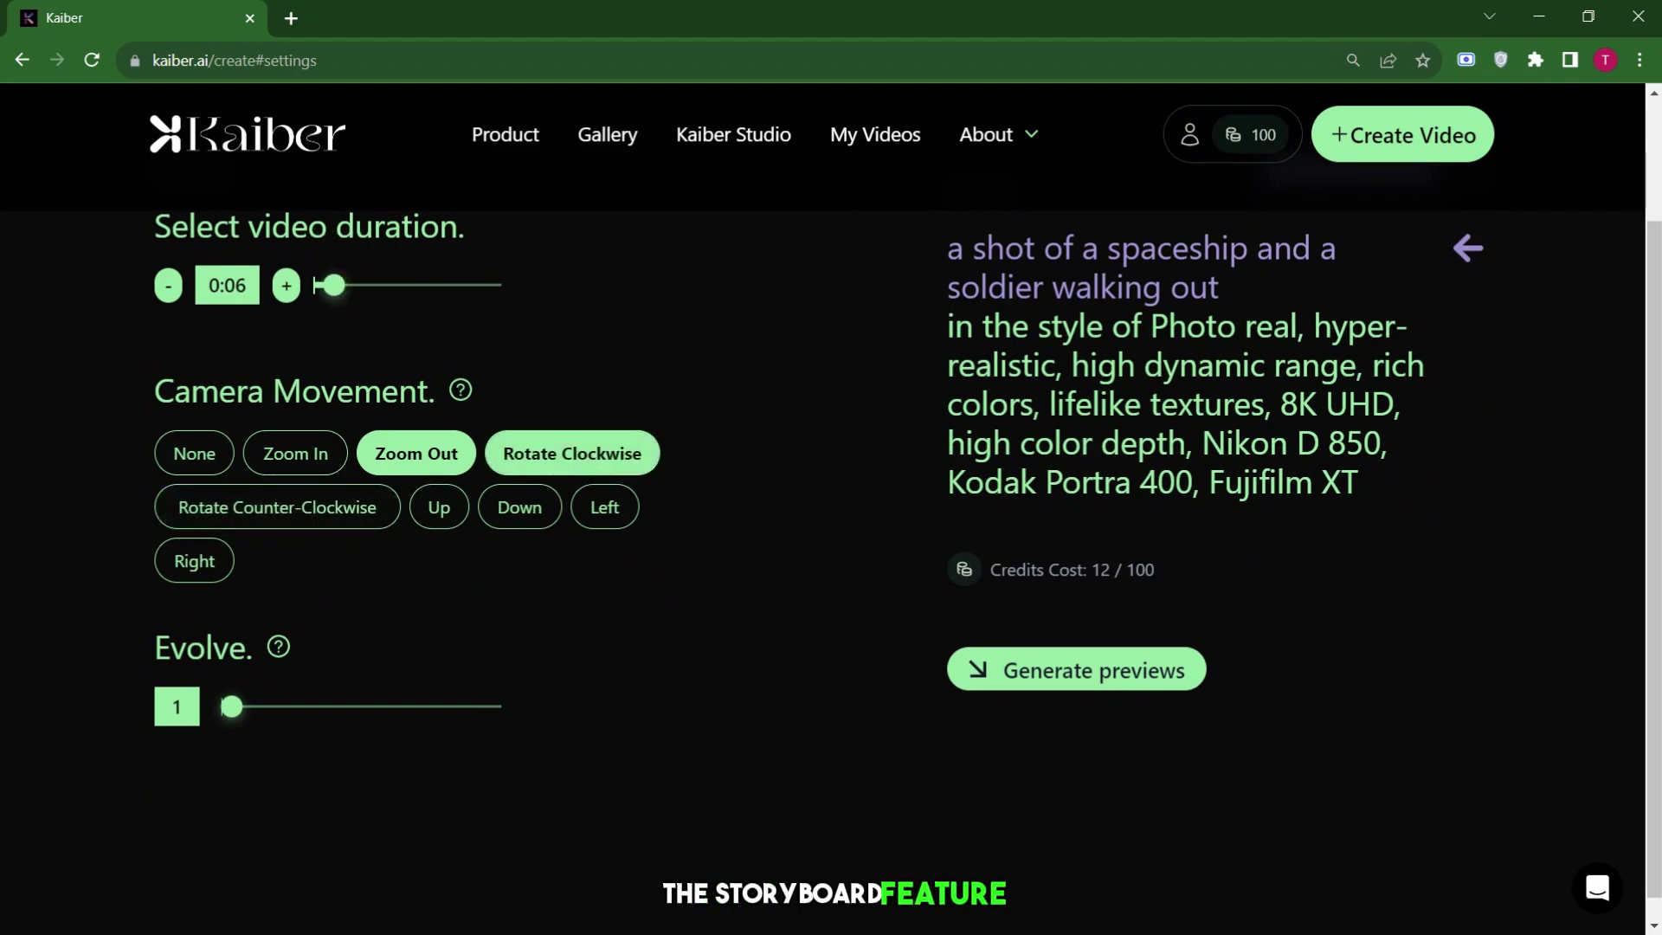
click(1468, 248)
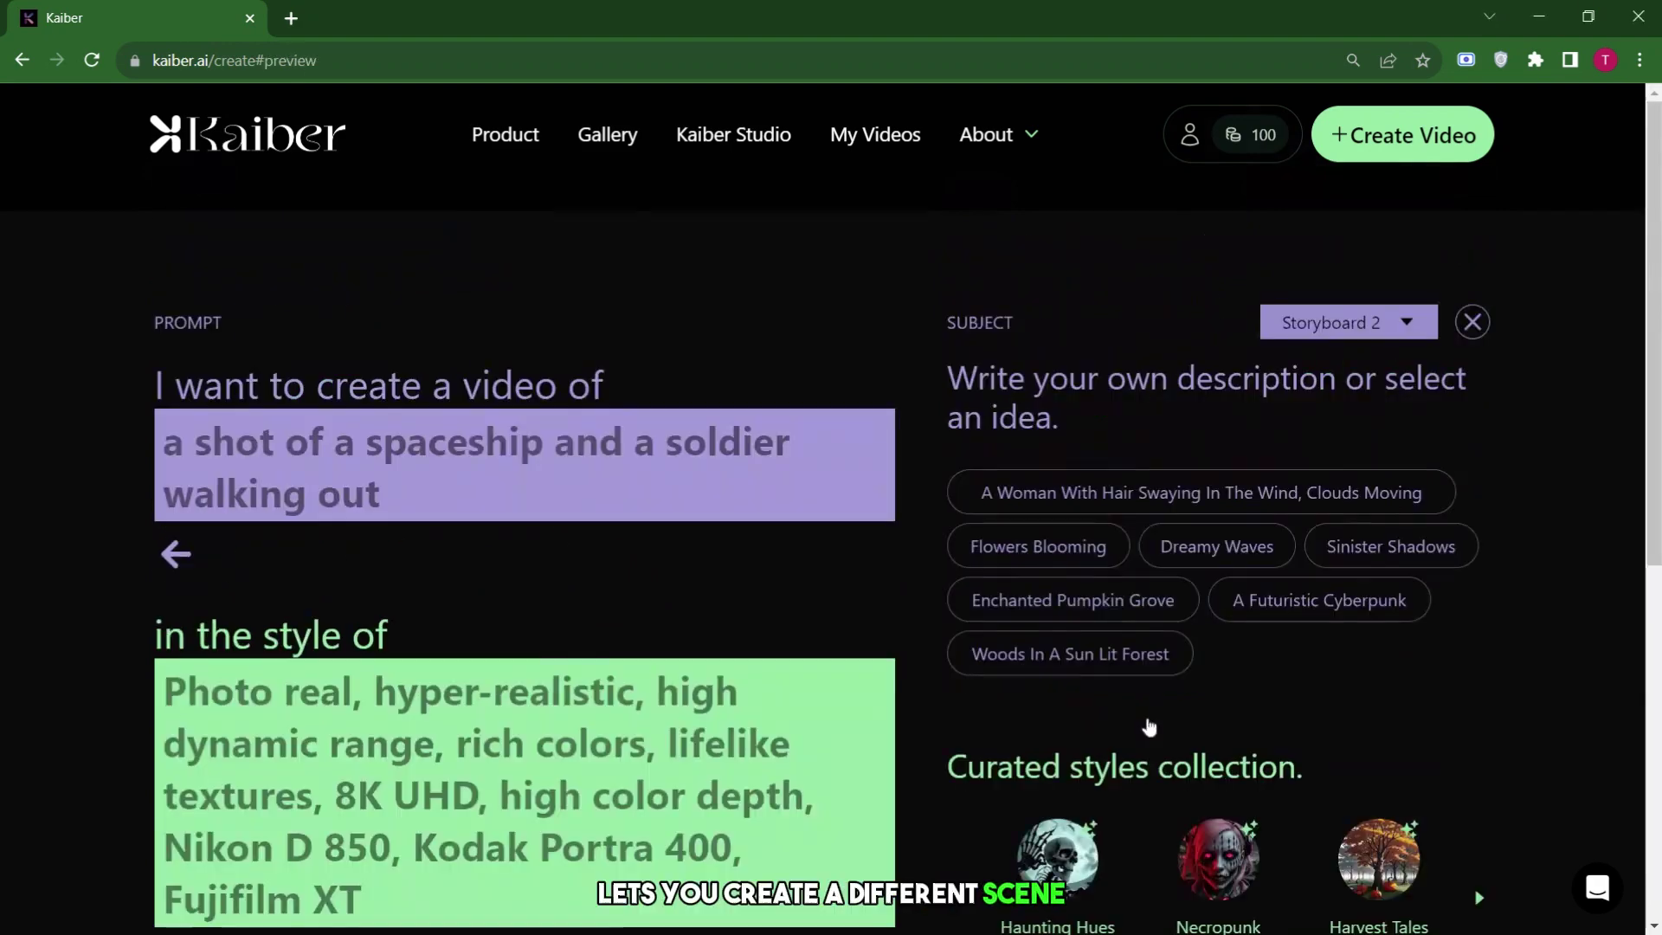
Review Storyboard 2's prompt and reopen its video settings to create the video.
scroll(1148, 715, down, 7)
scroll(1182, 523, up, 7)
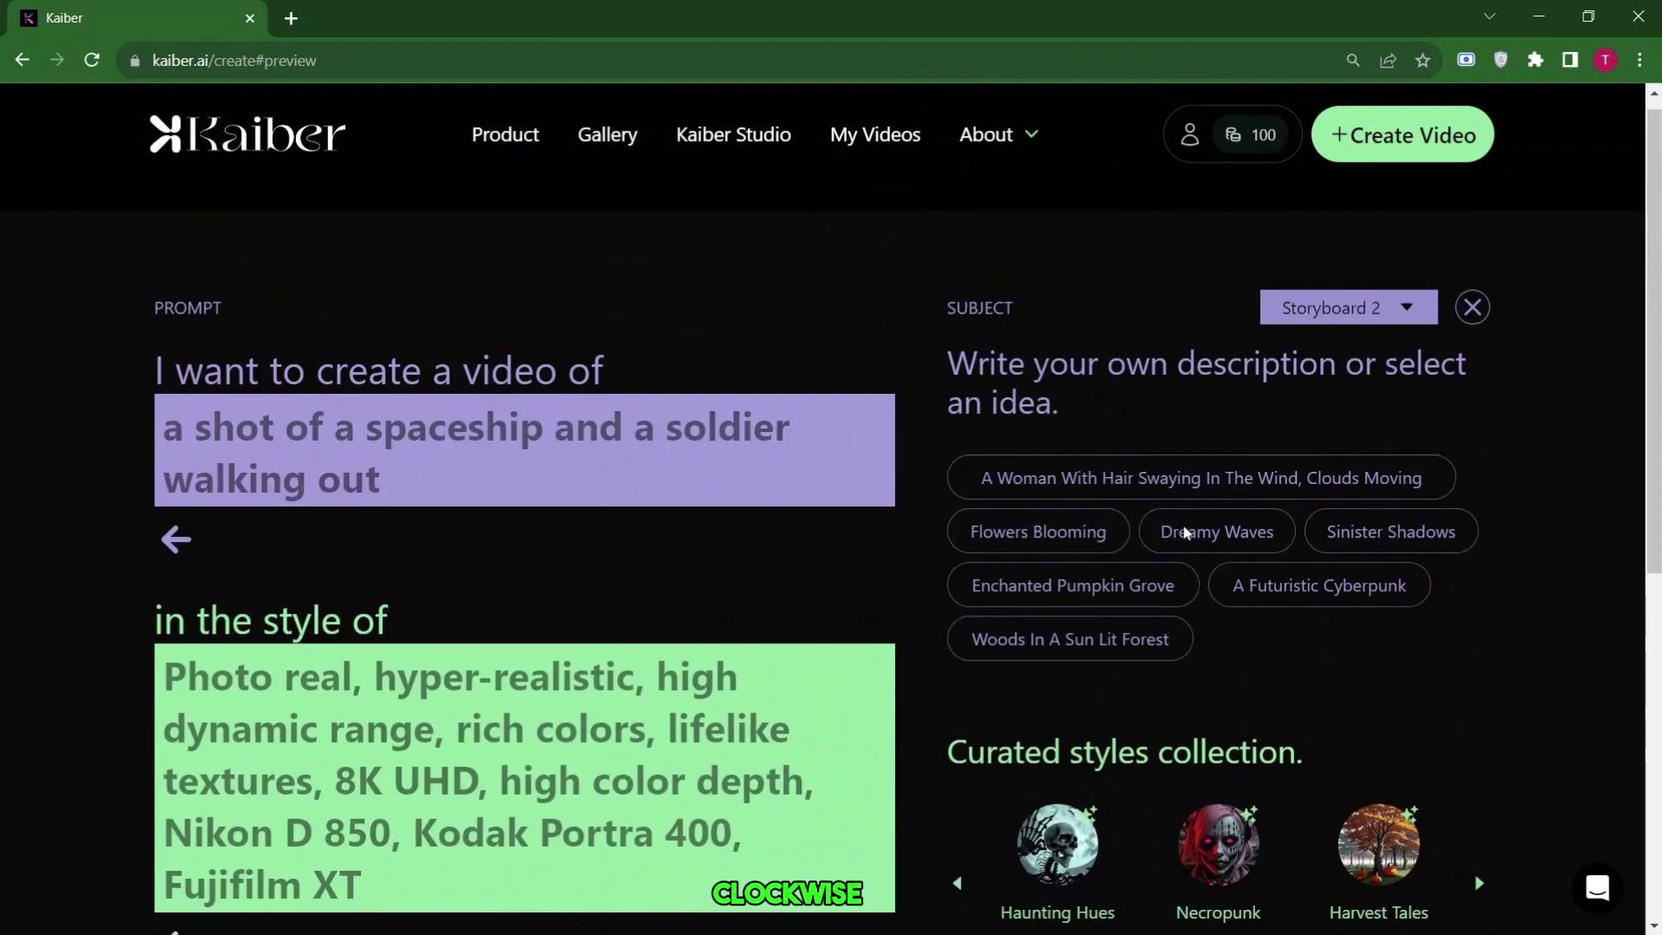
scroll(1186, 531, down, 4)
click(1035, 807)
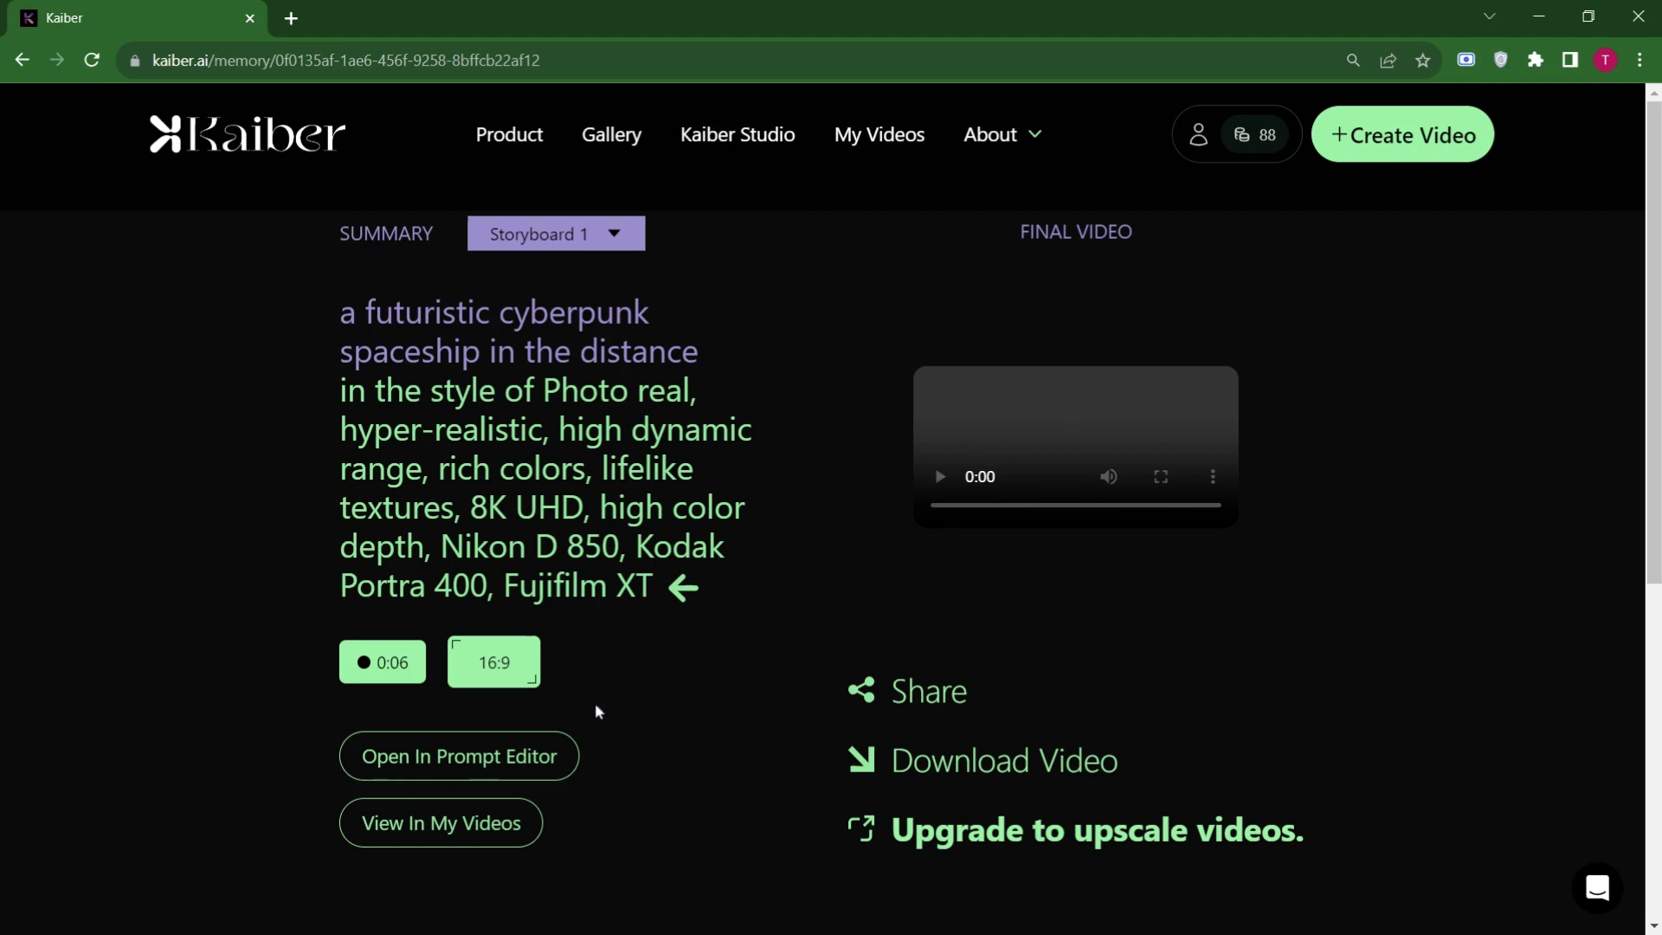
Find the cyberpunk spaceship video in My Videos and reopen its page.
click(433, 827)
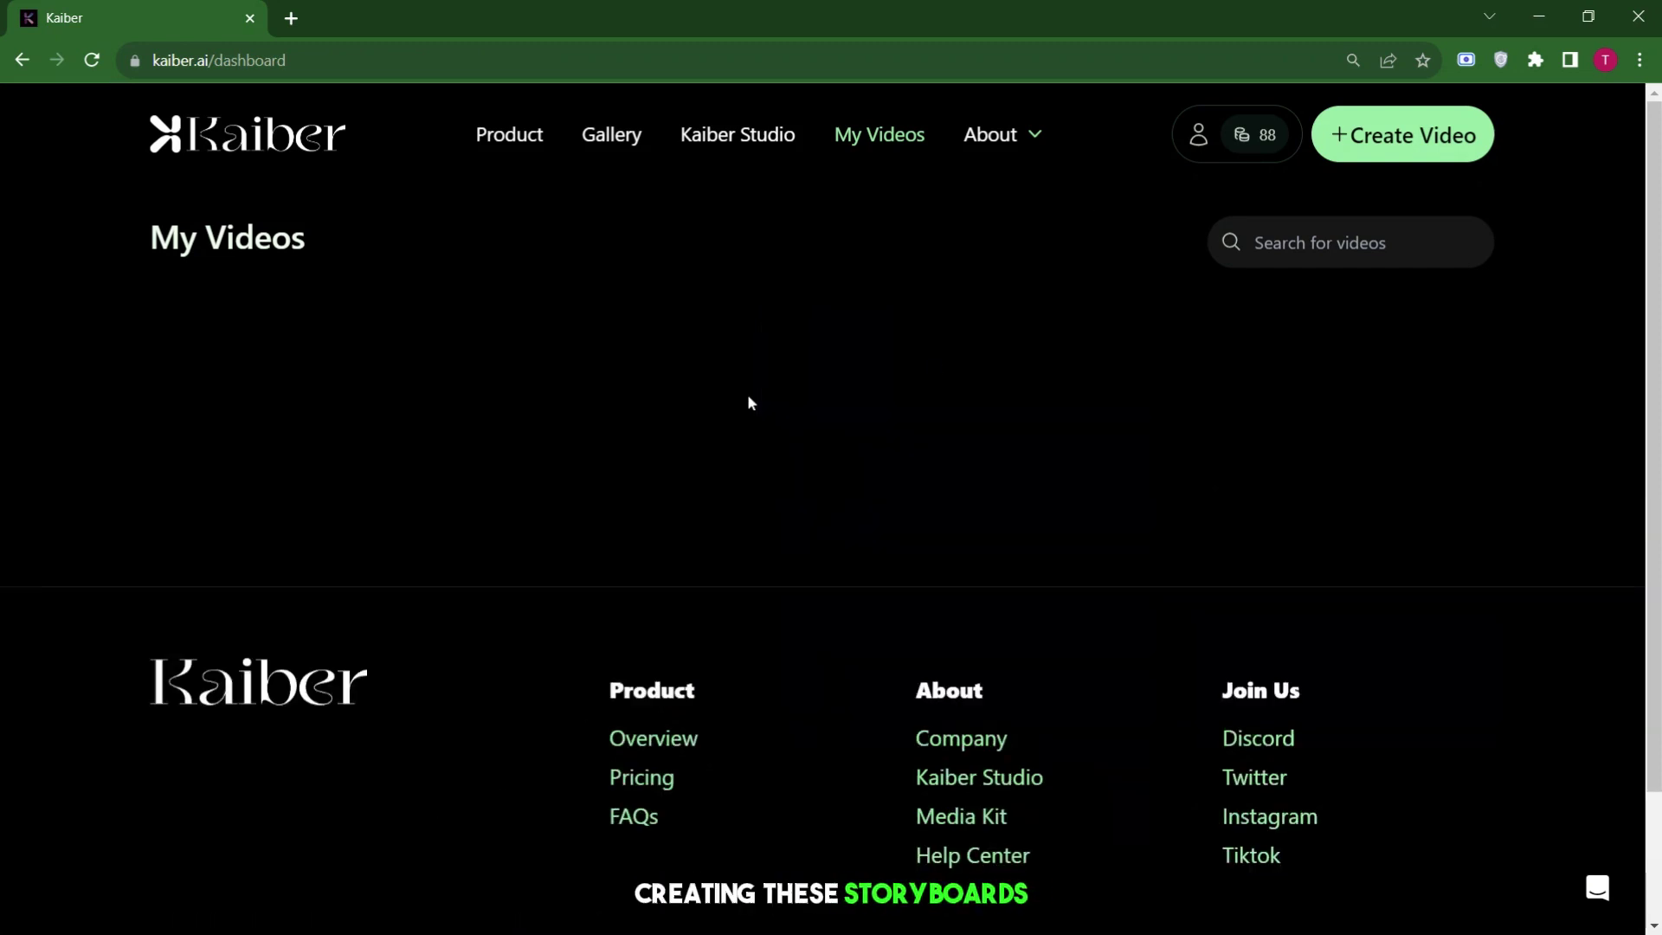
mouse_move(415, 463)
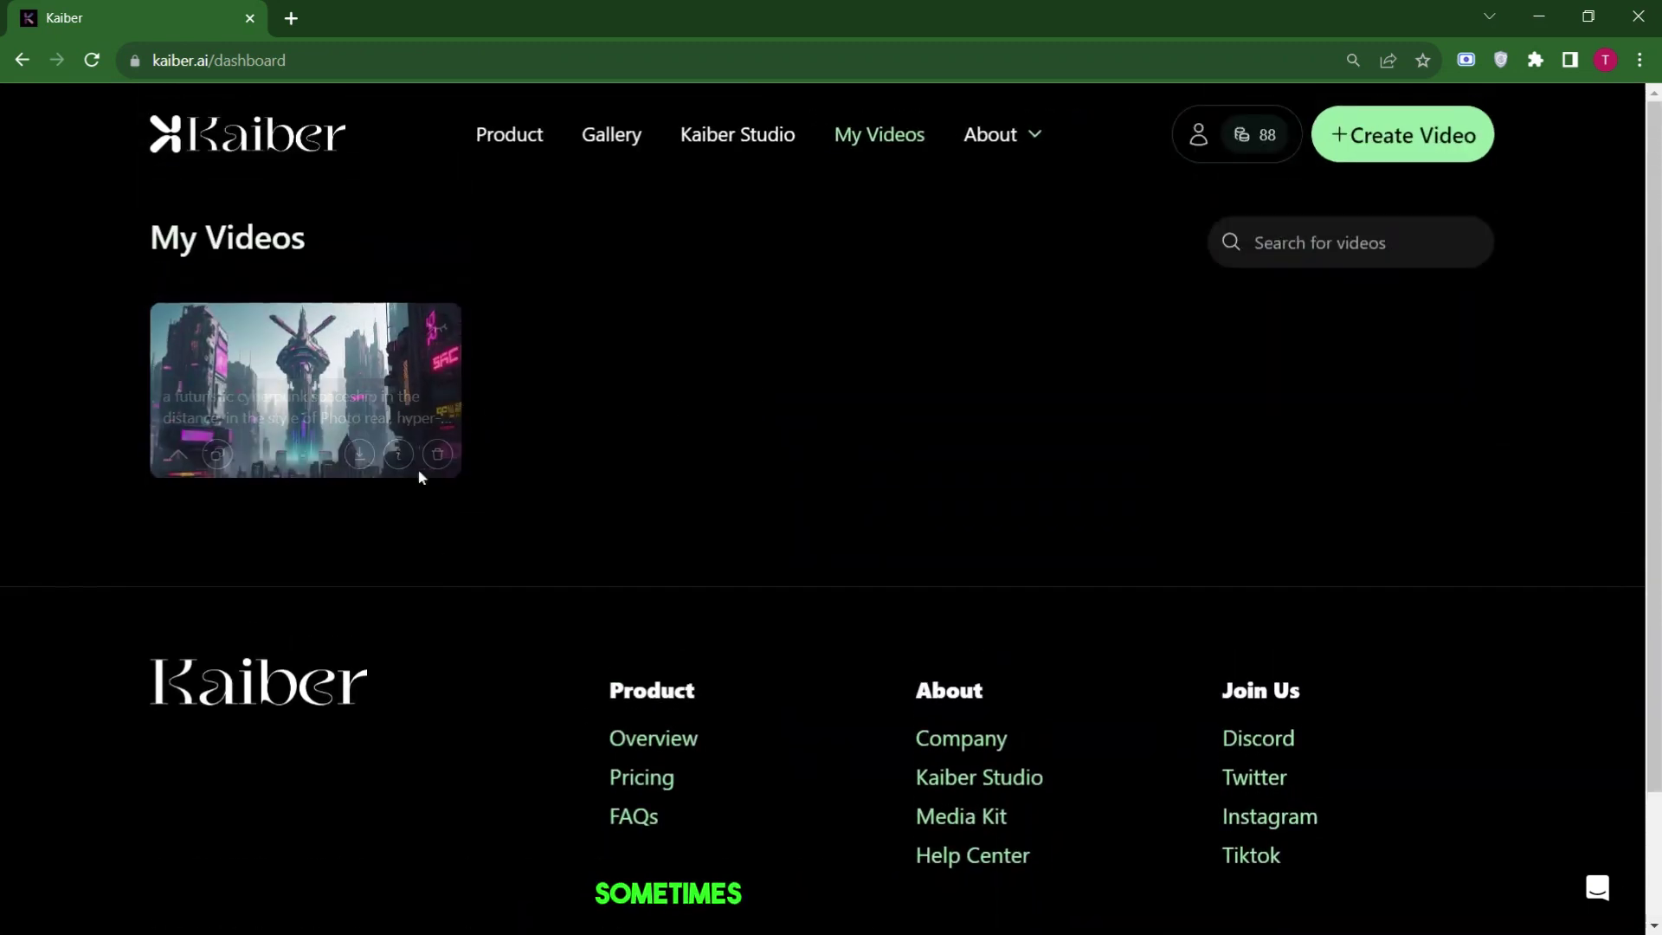
click(371, 327)
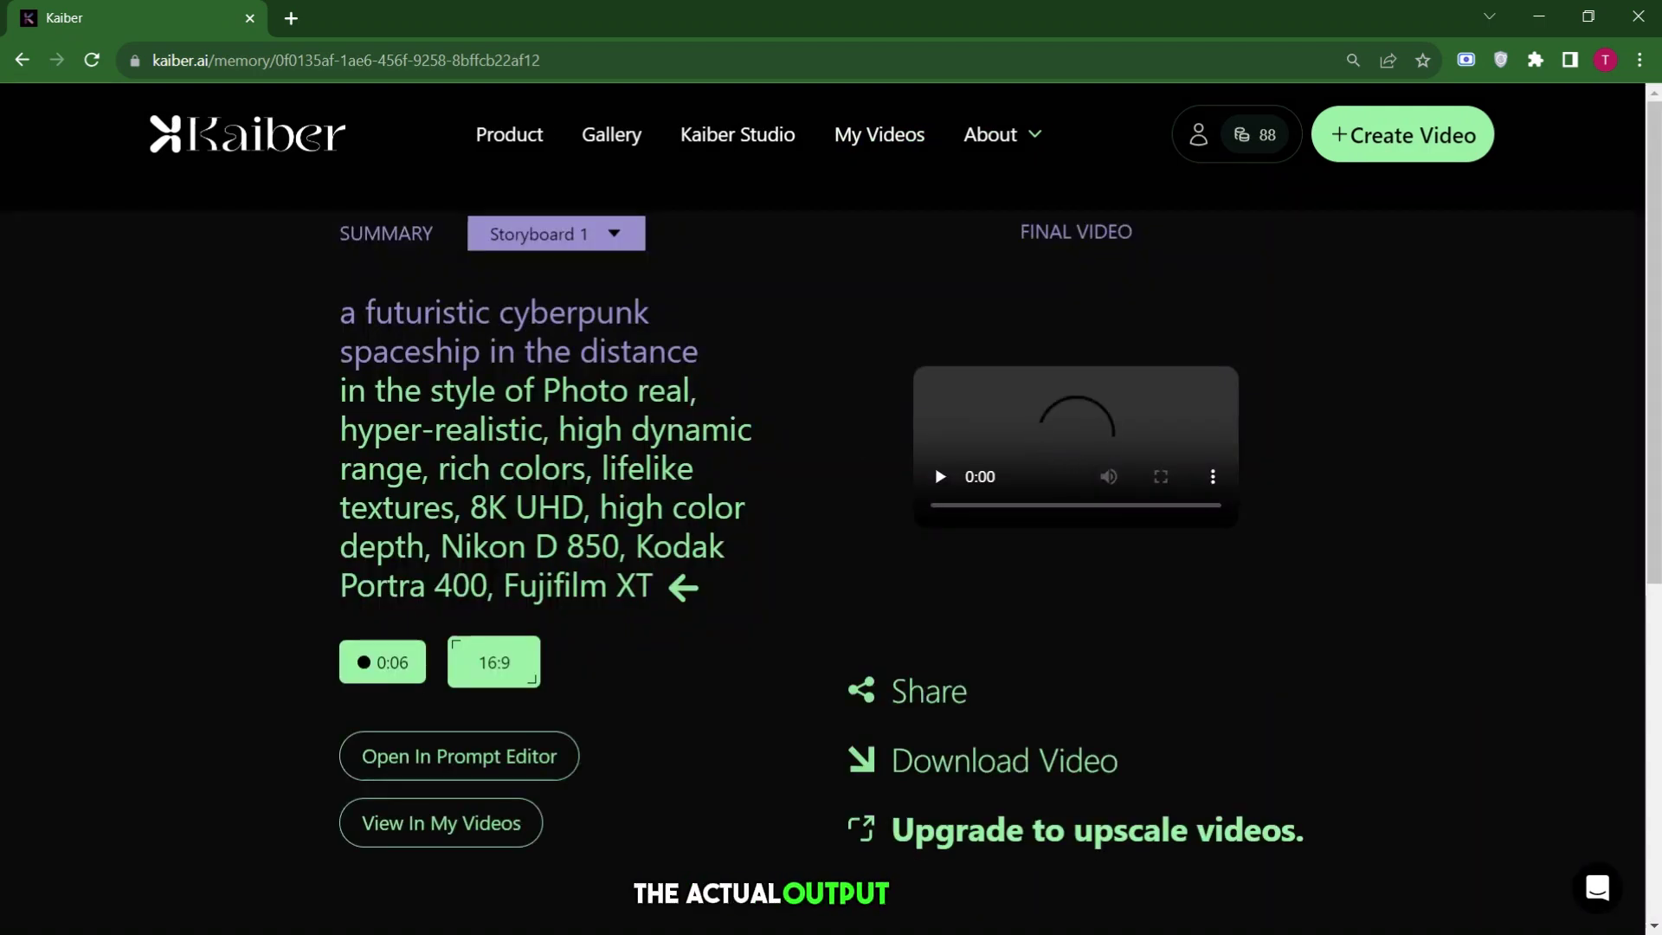
click(944, 475)
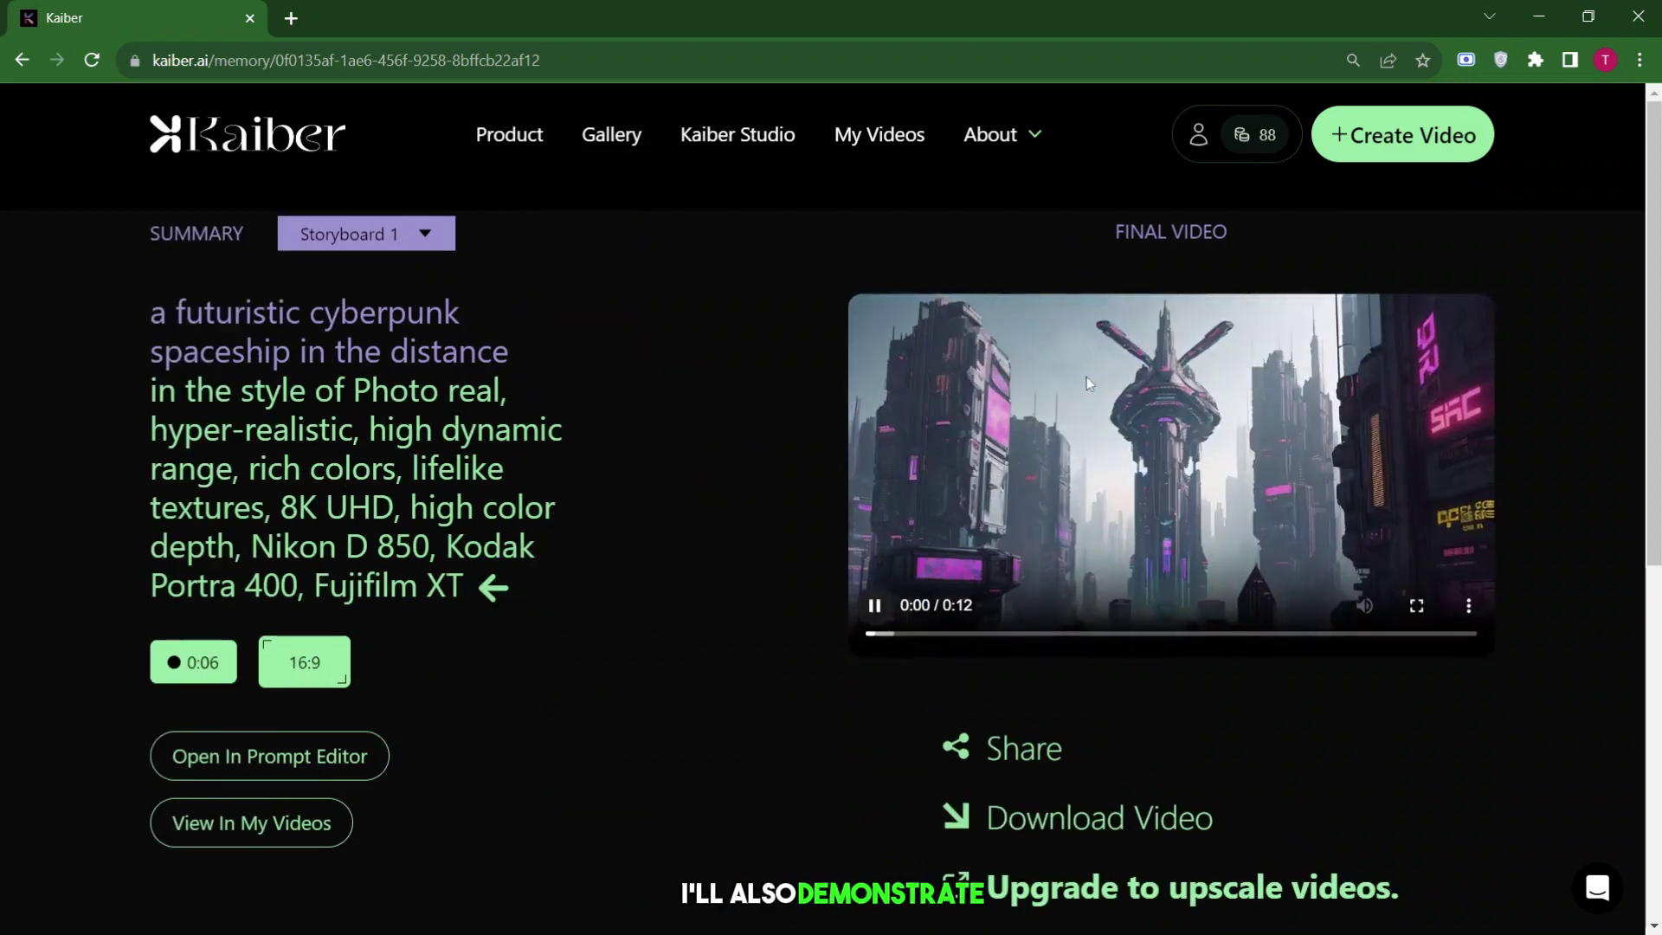
click(1416, 606)
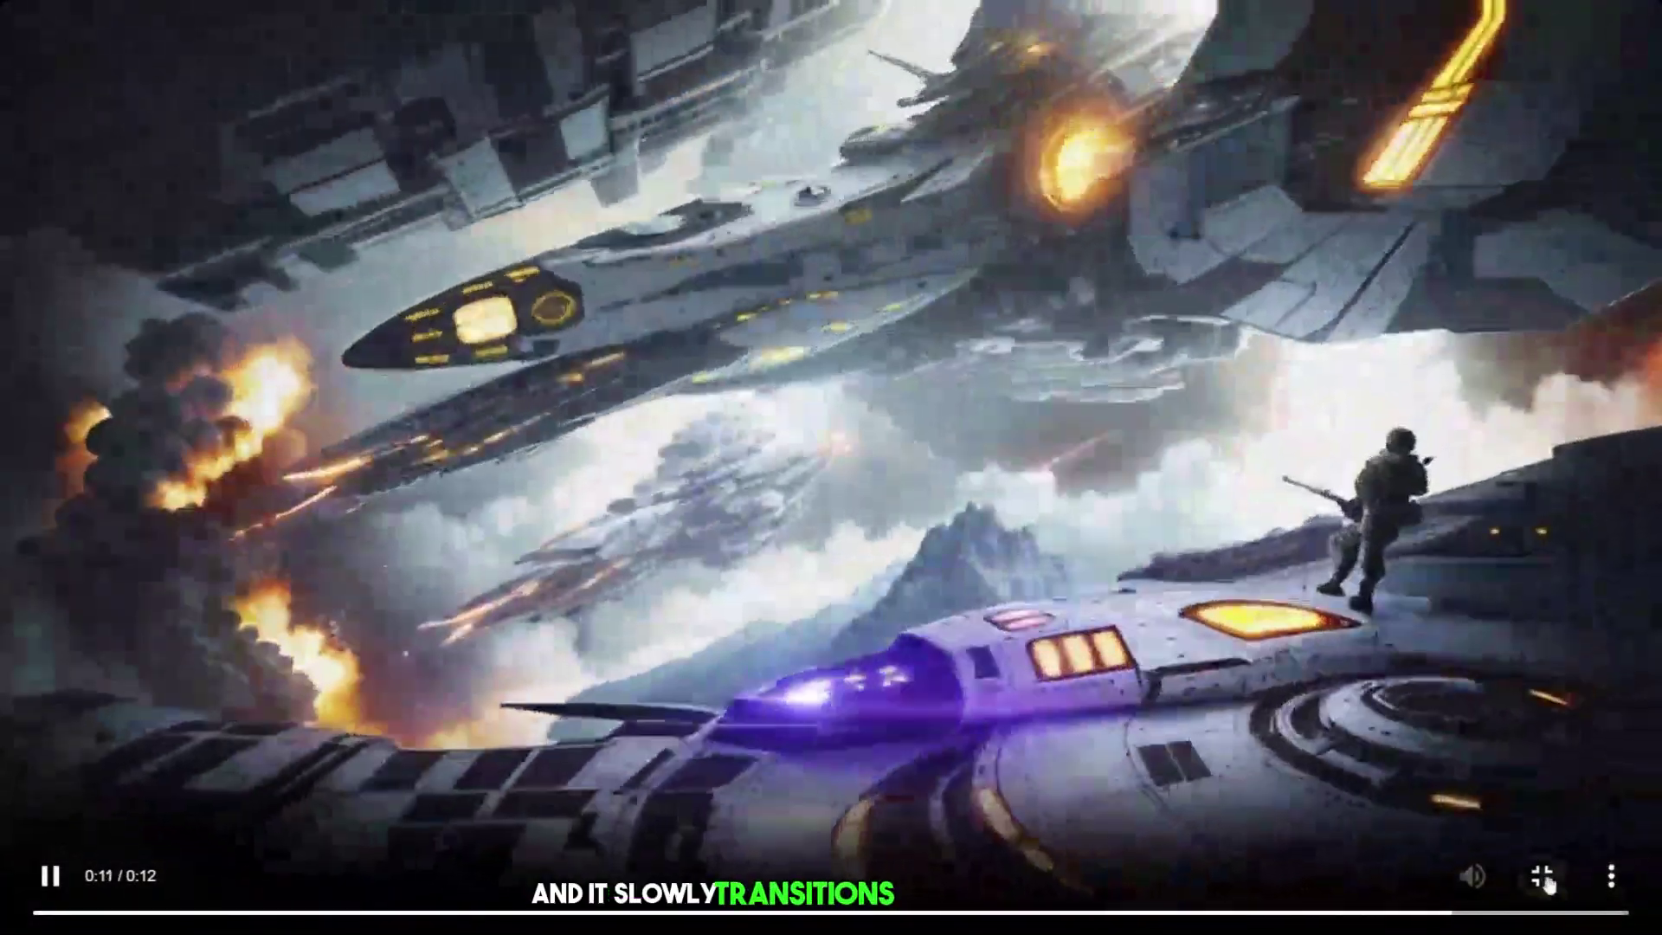
key(Escape)
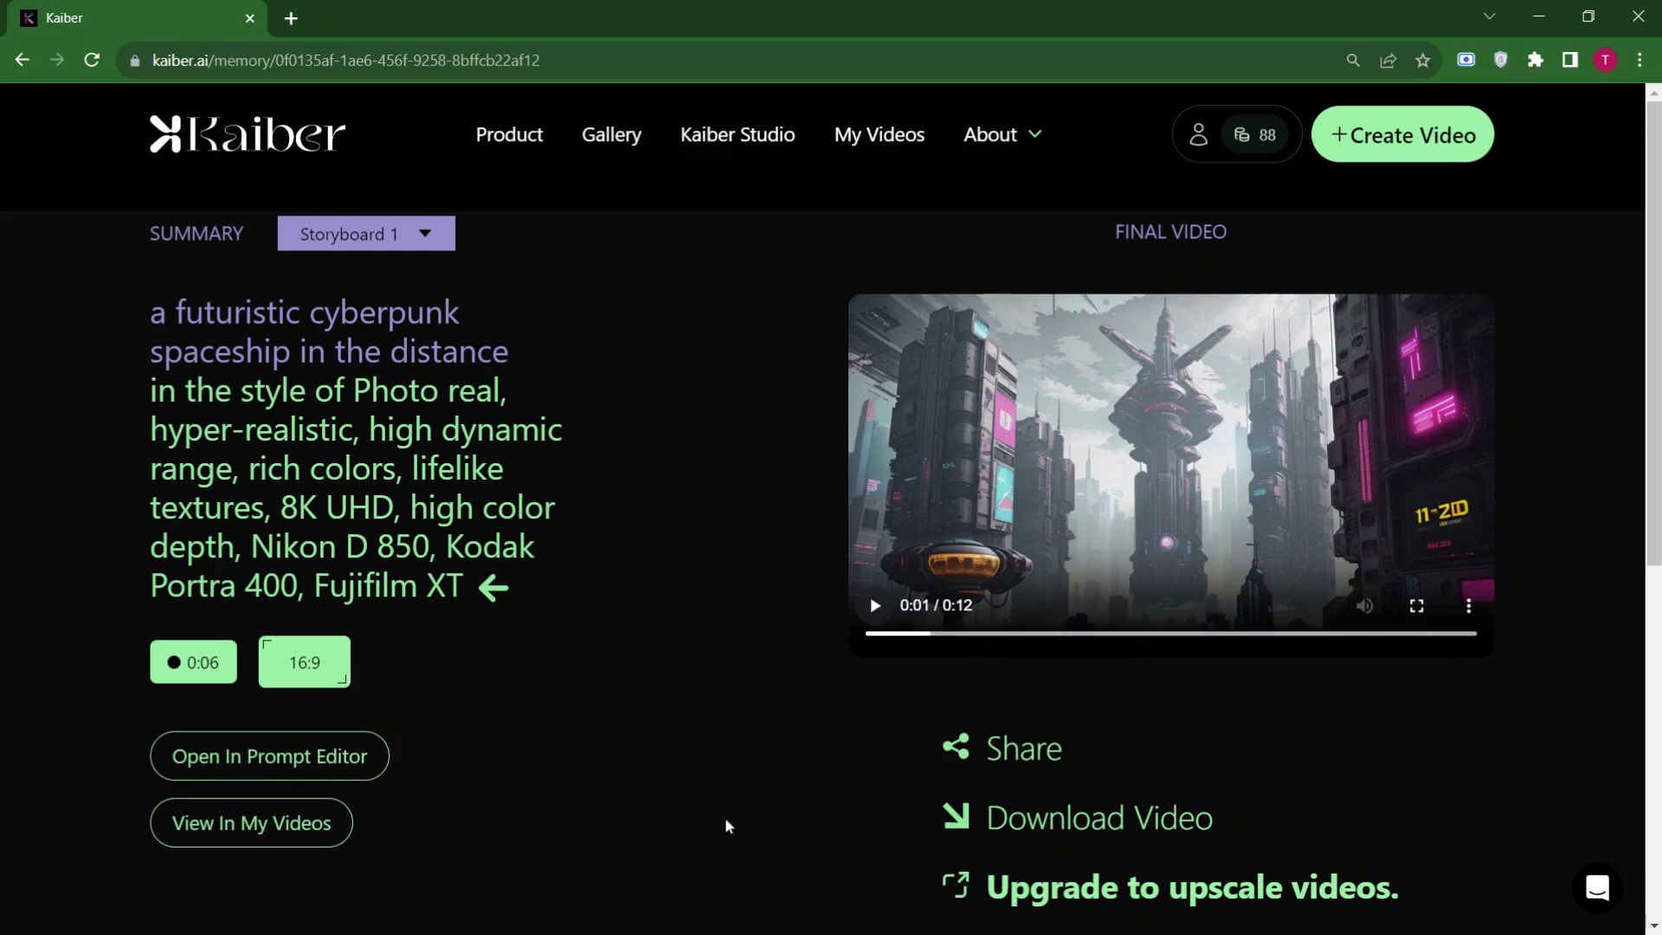
Copy the cyberpunk spaceship video's share link, then download the 0:12 clip locally.
scroll(1191, 626, down, 2)
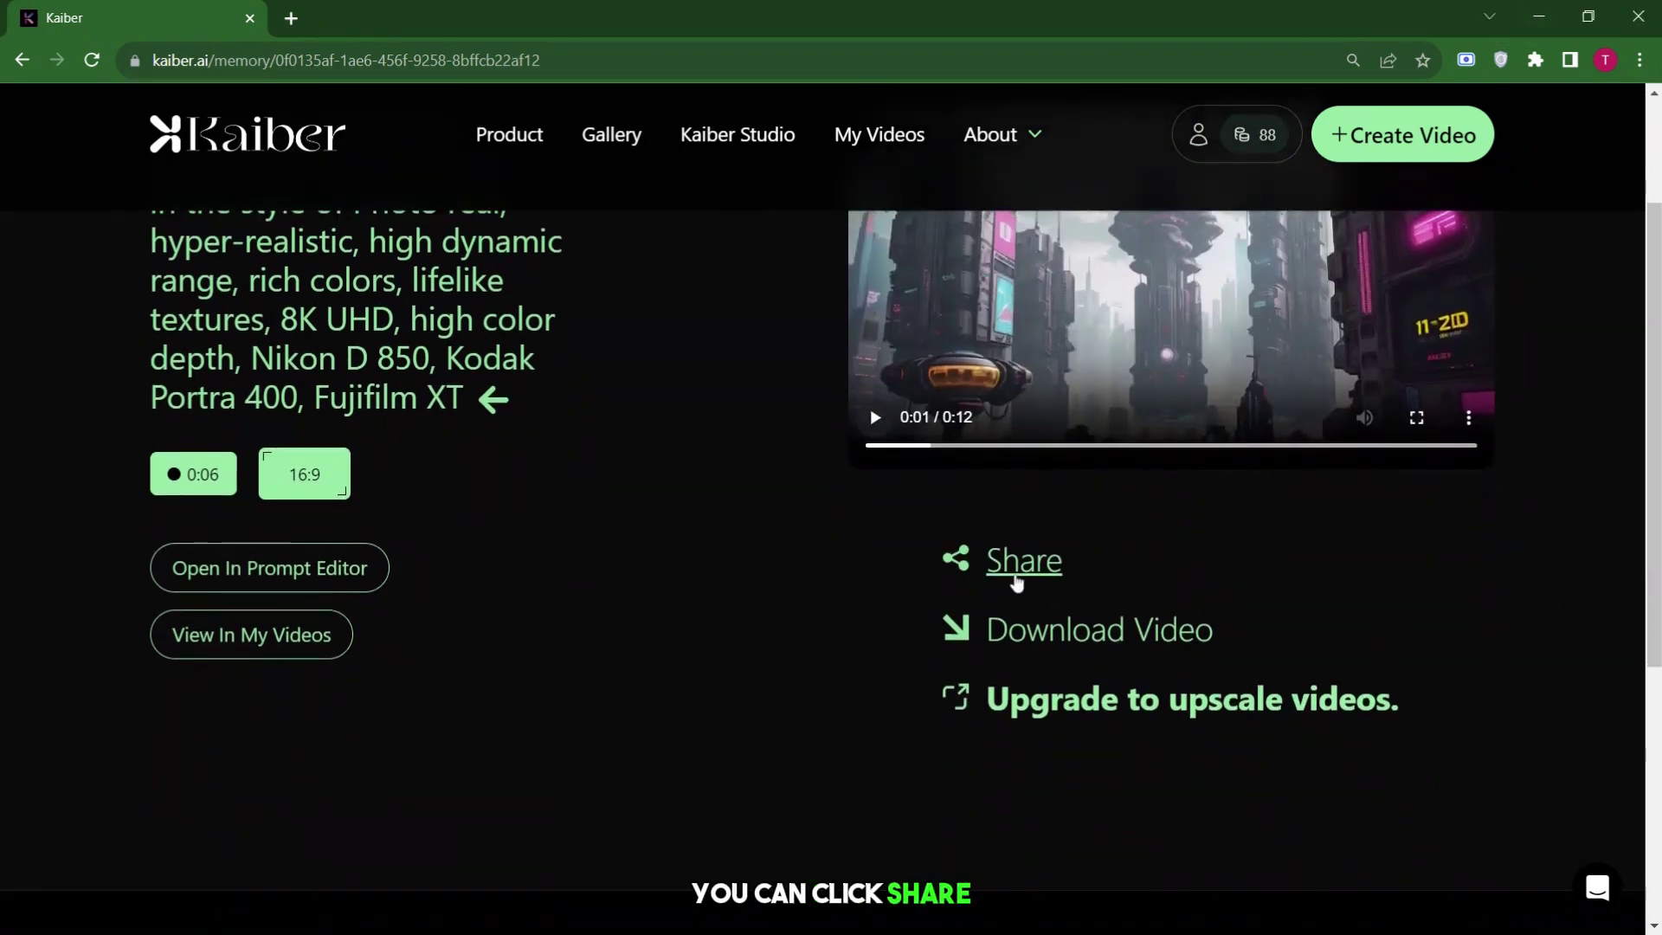
click(1016, 576)
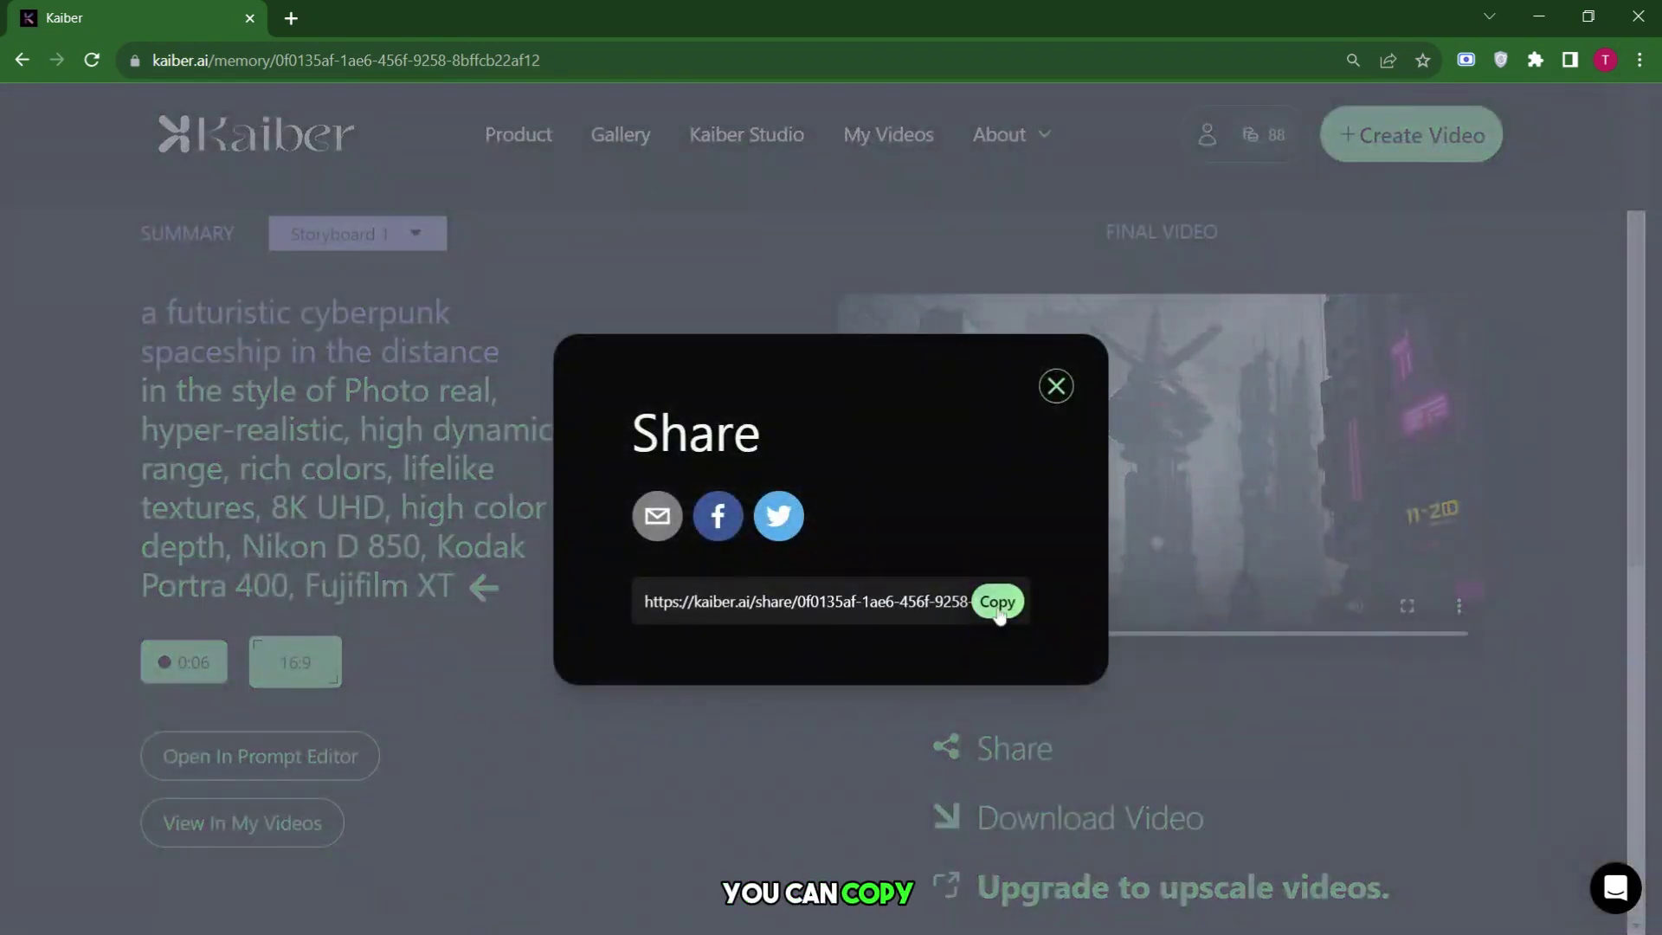
click(997, 602)
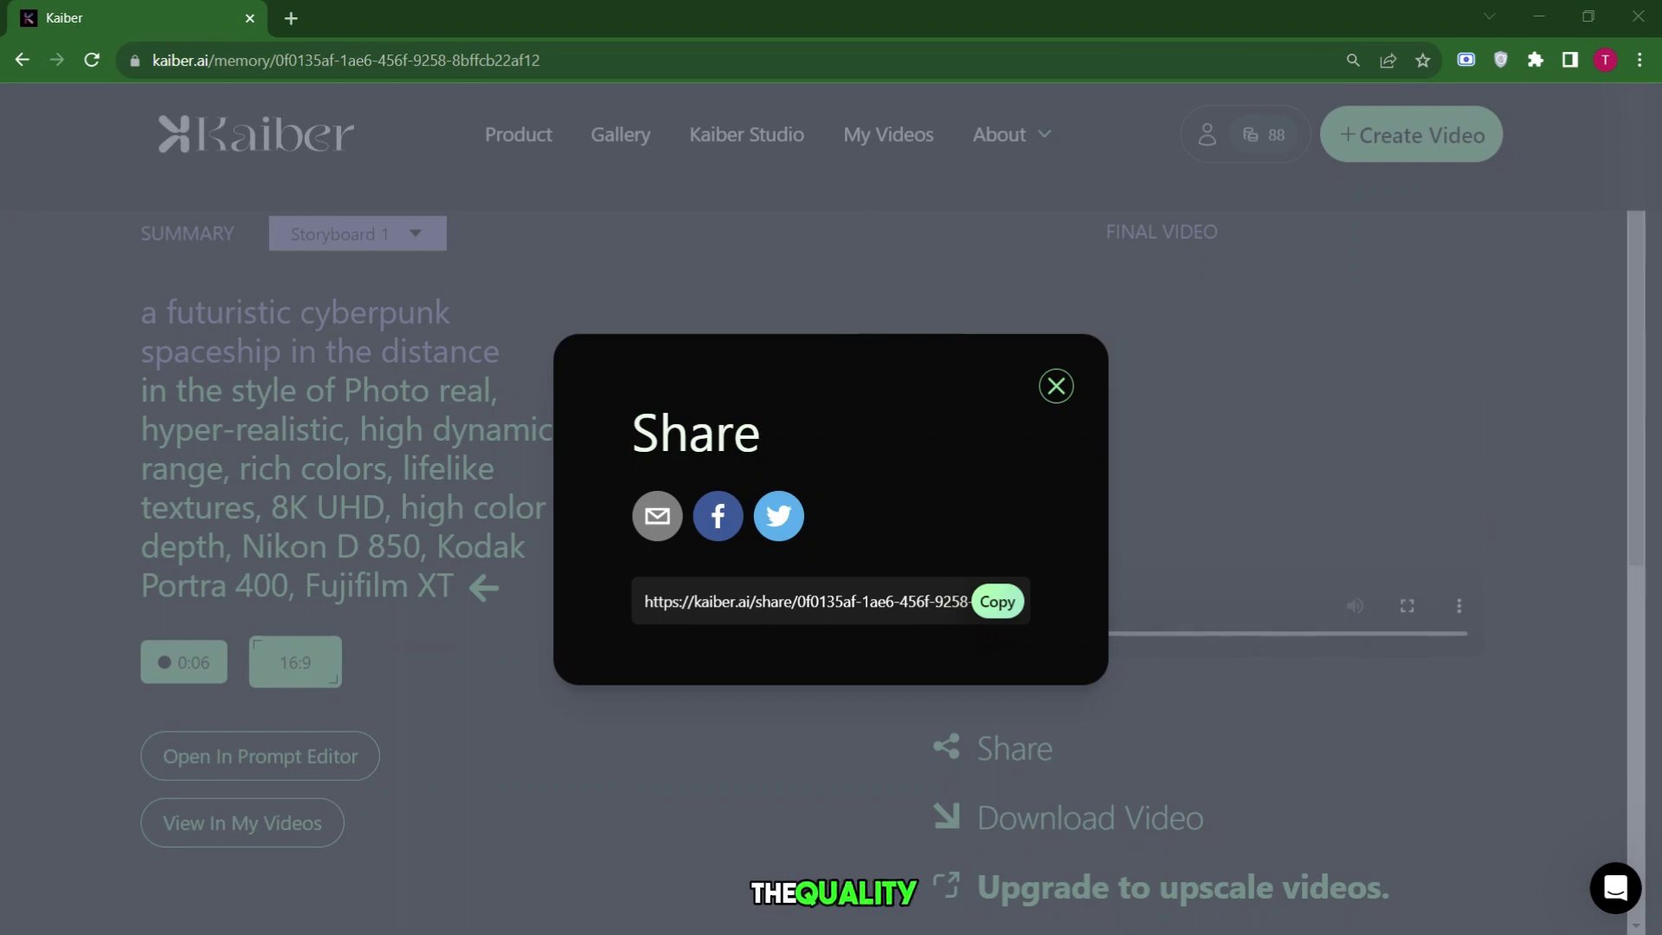
click(1117, 559)
scroll(1117, 558, down, 3)
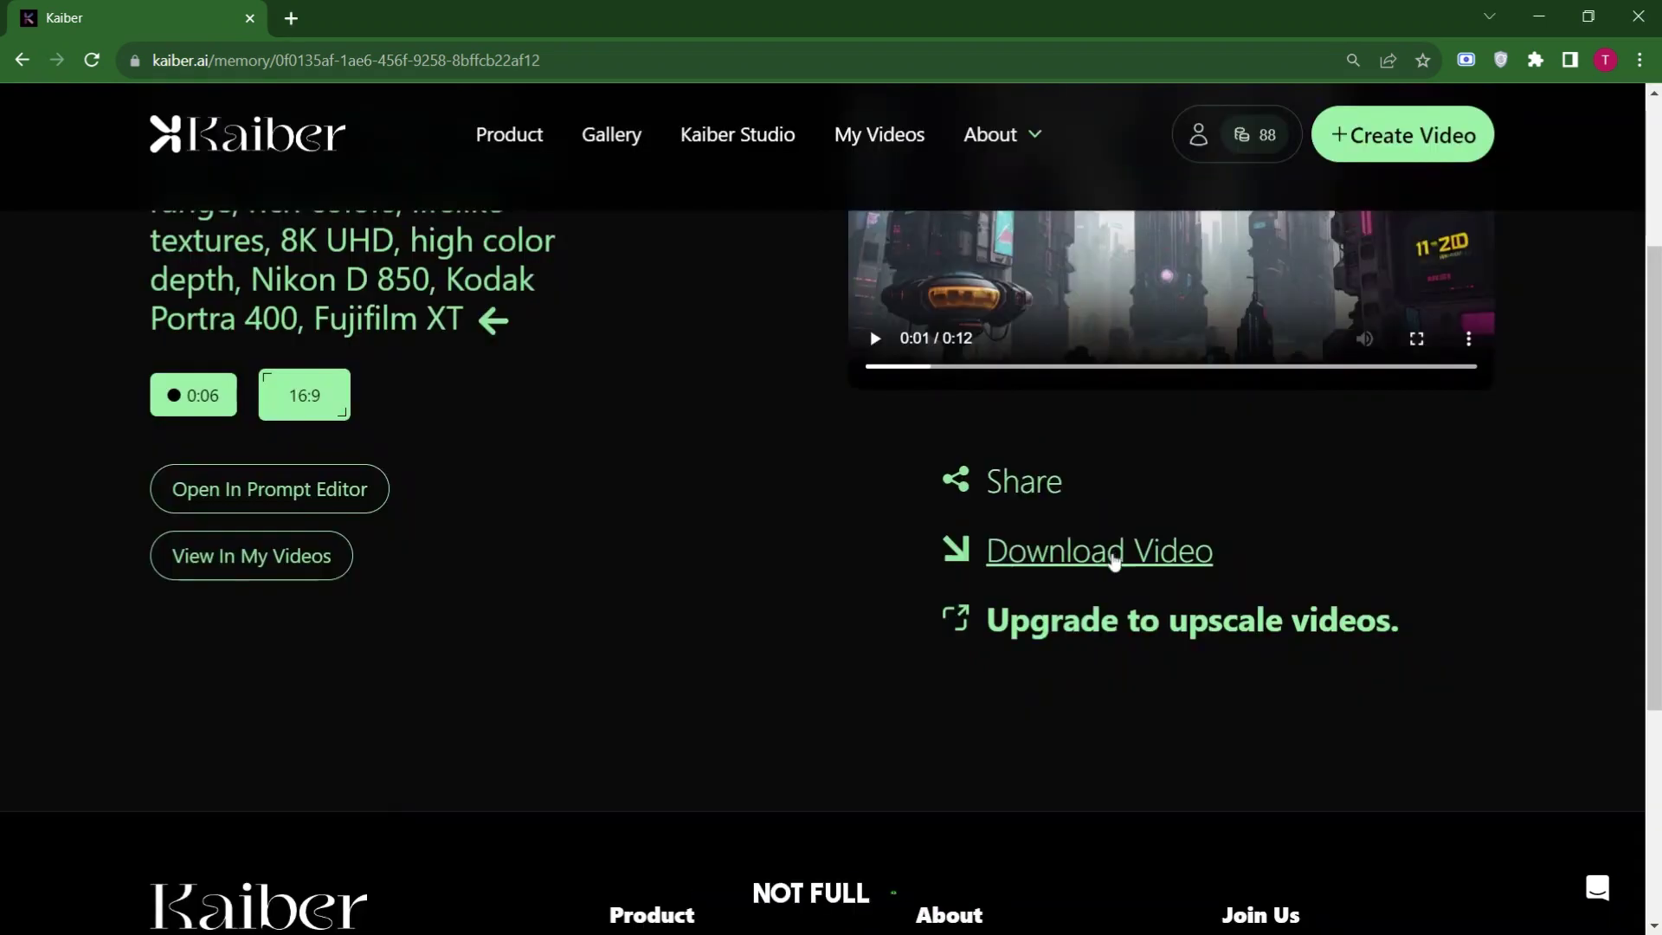
click(1115, 558)
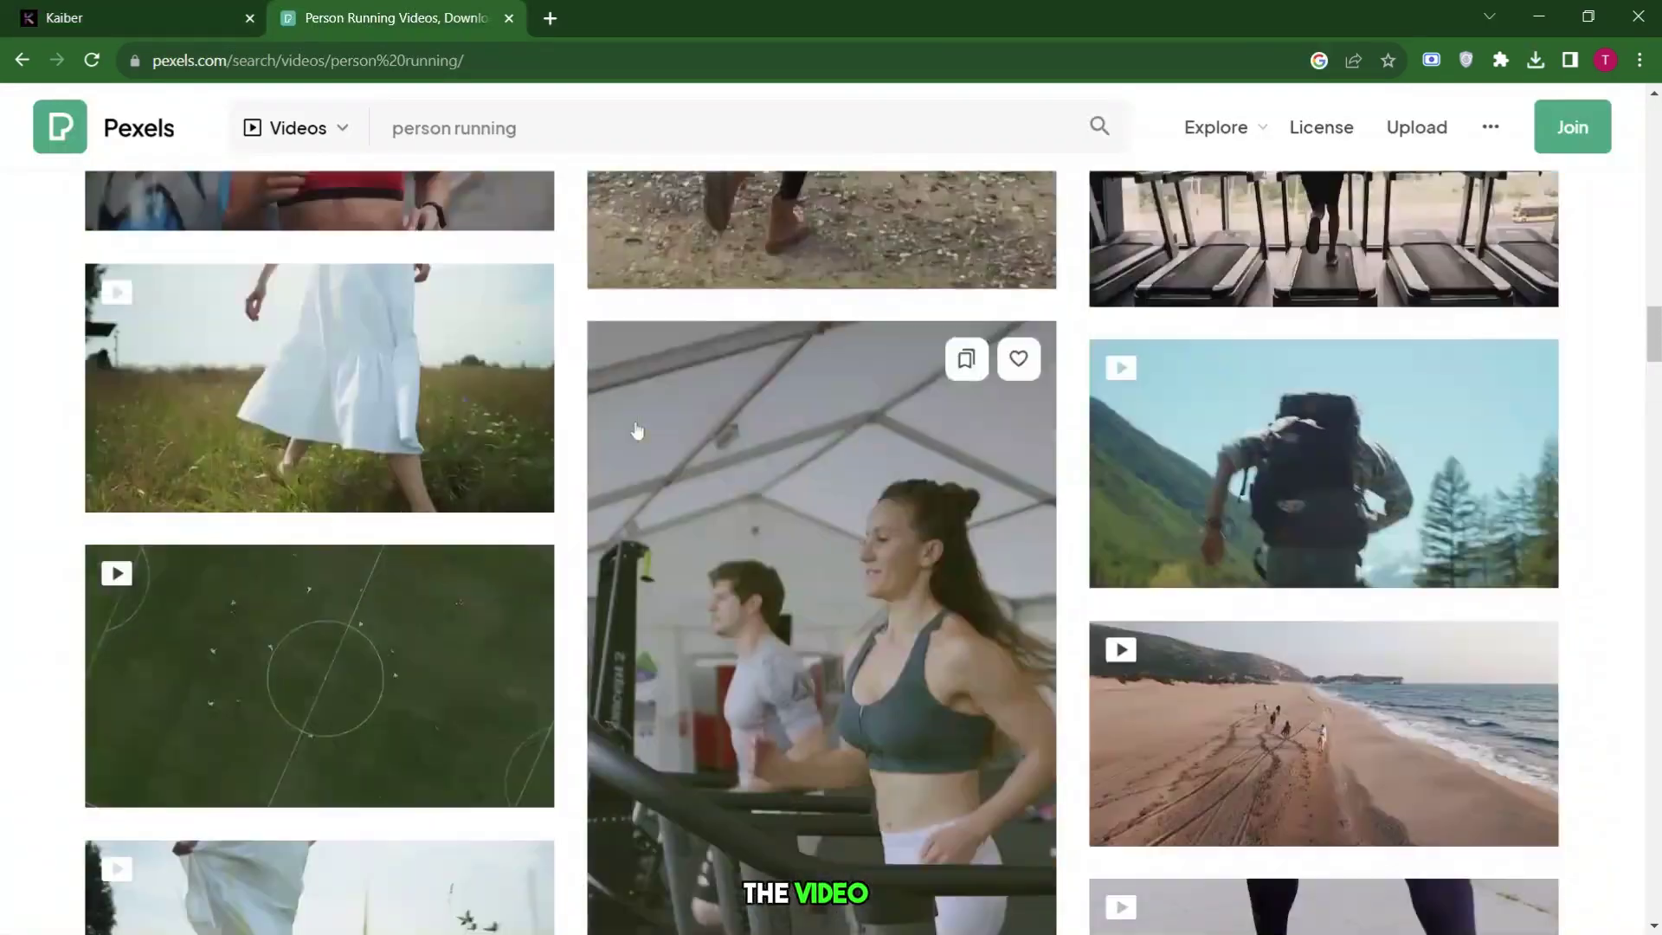
Open the 'A Person Running while Carrying His Backpack' clip from the 'person running' results.
scroll(926, 433, up, 1)
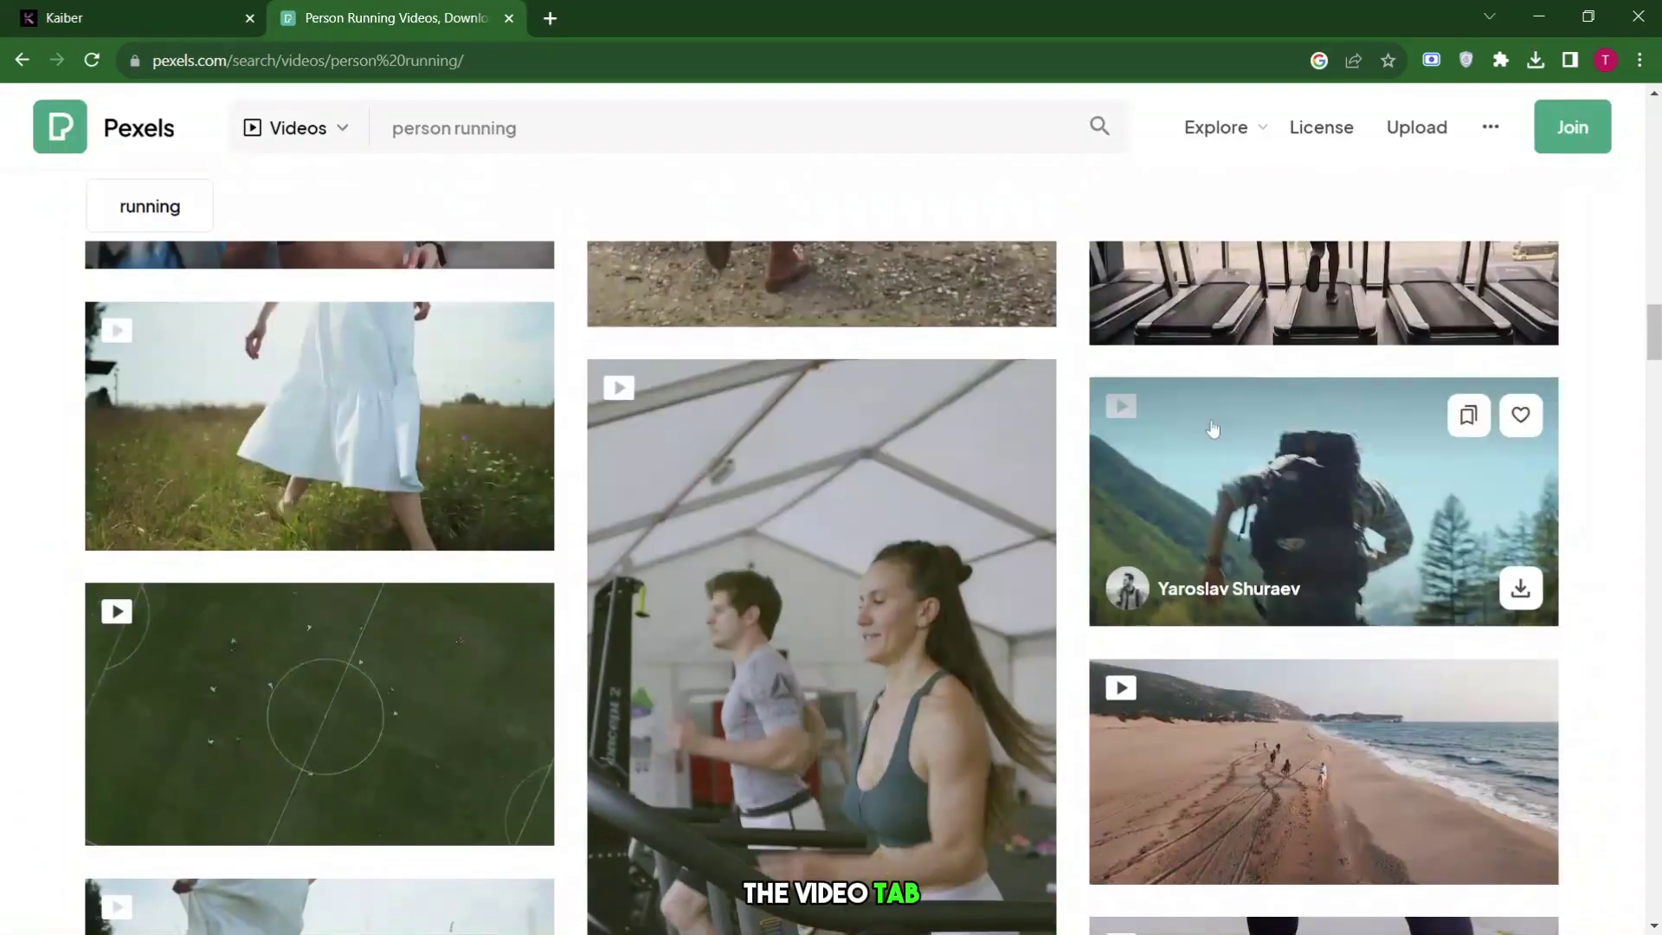
click(1449, 520)
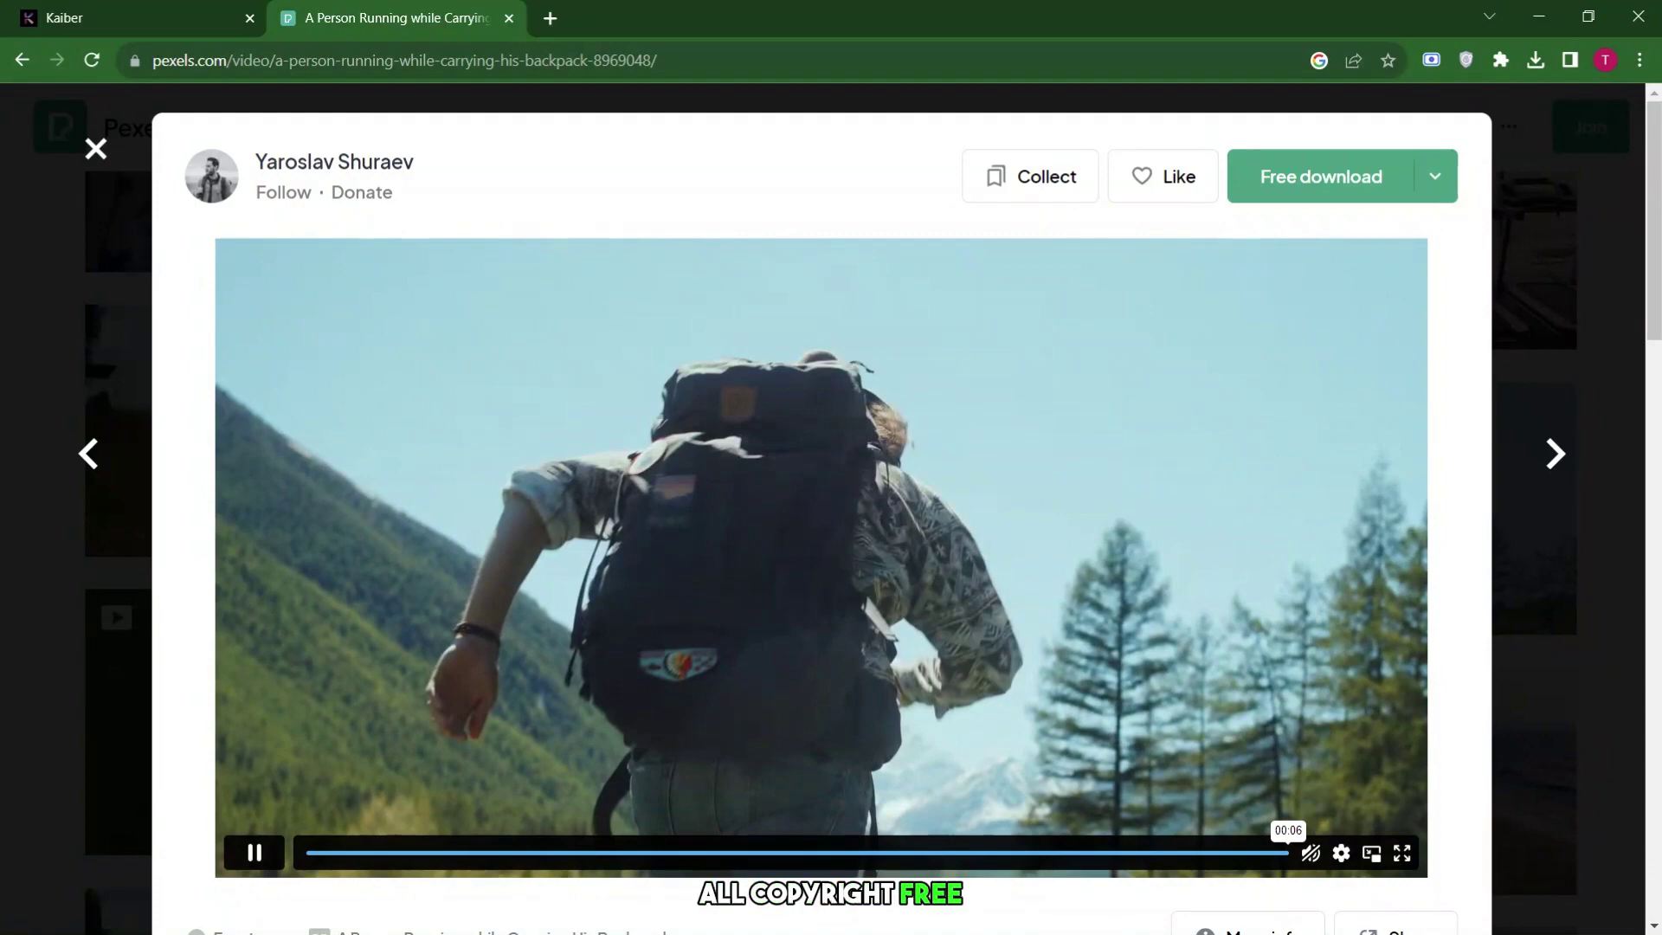
key(Escape)
scroll(364, 398, down, 6)
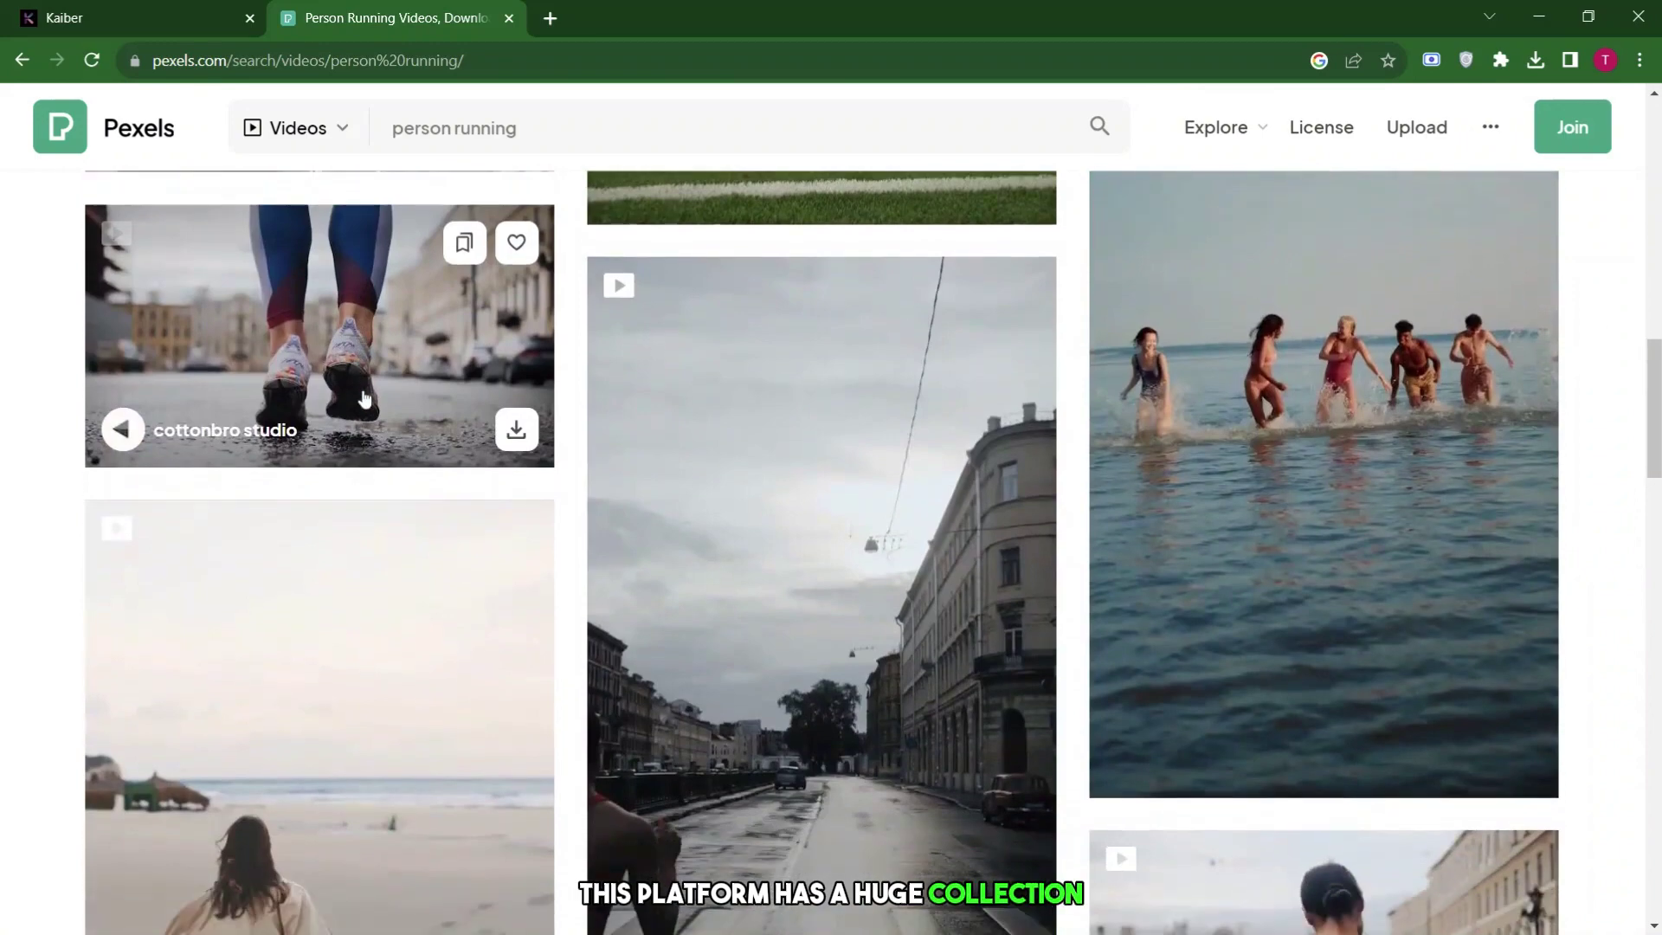
scroll(635, 431, down, 6)
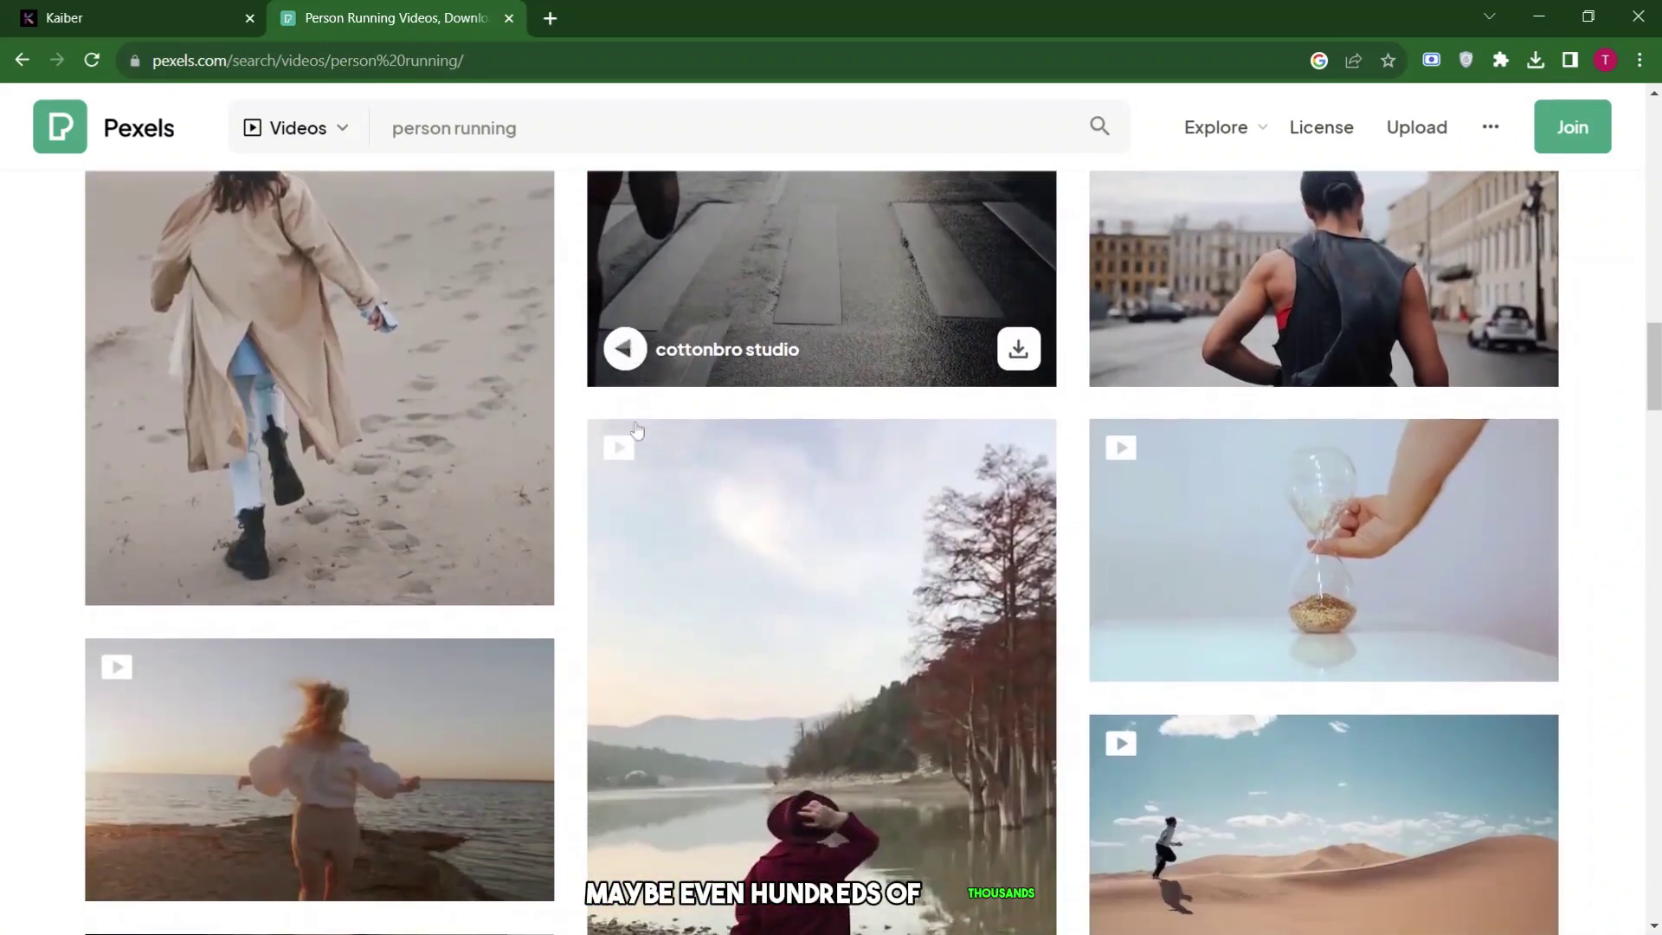
scroll(636, 431, down, 6)
scroll(636, 430, down, 4)
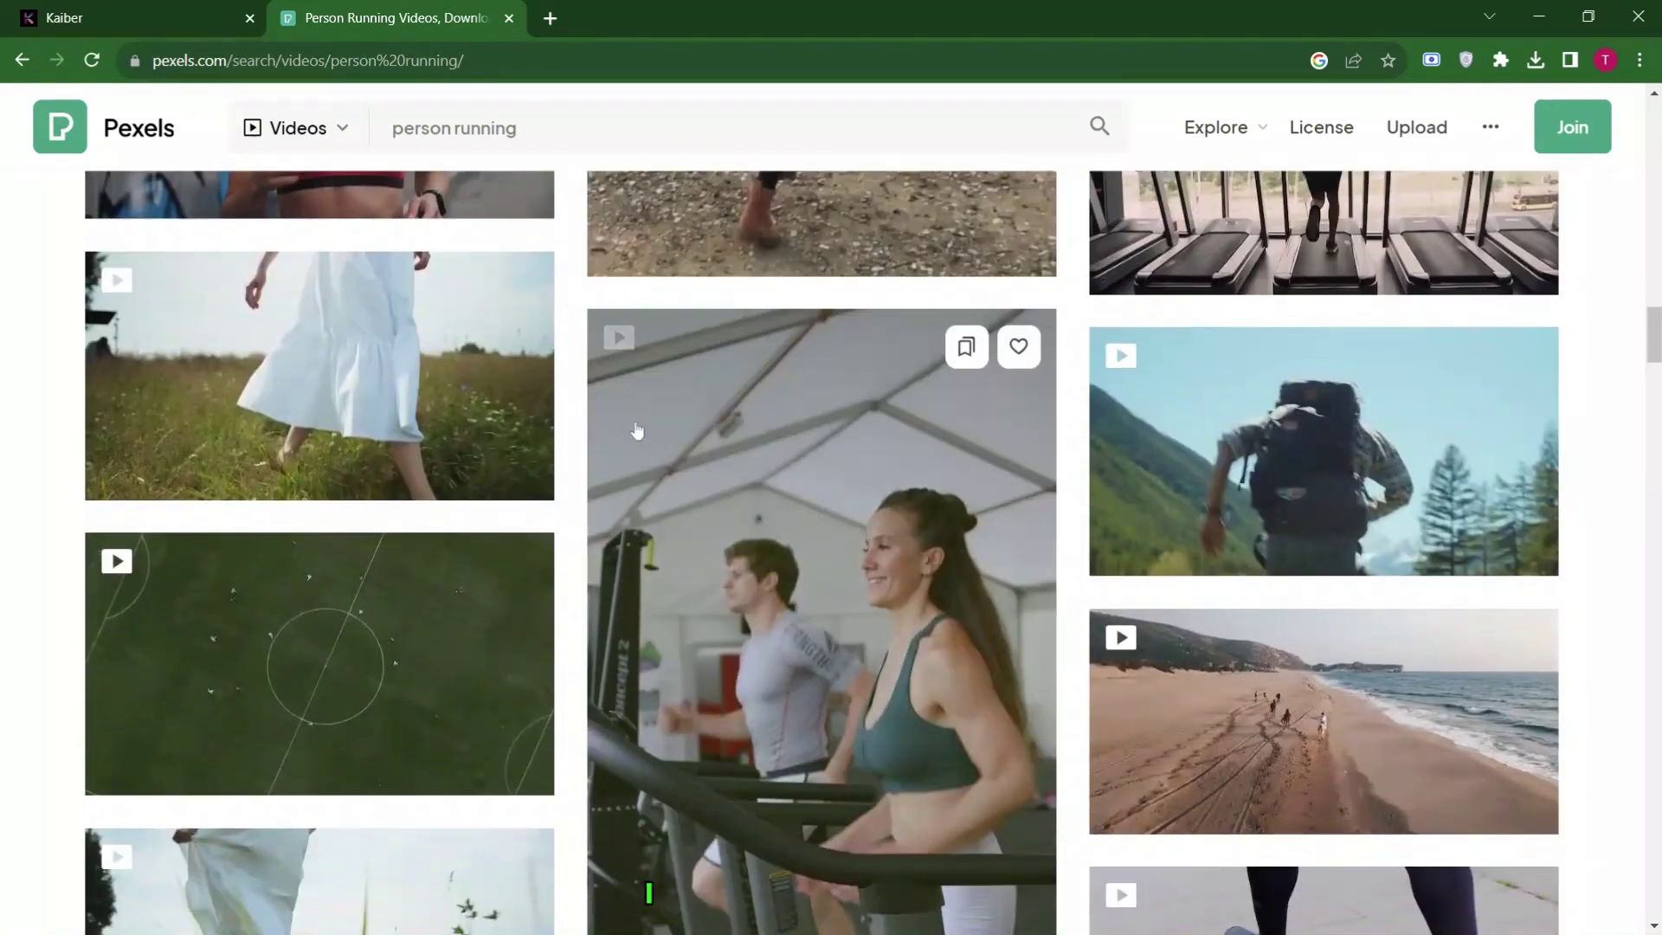
scroll(635, 430, down, 6)
scroll(635, 430, up, 7)
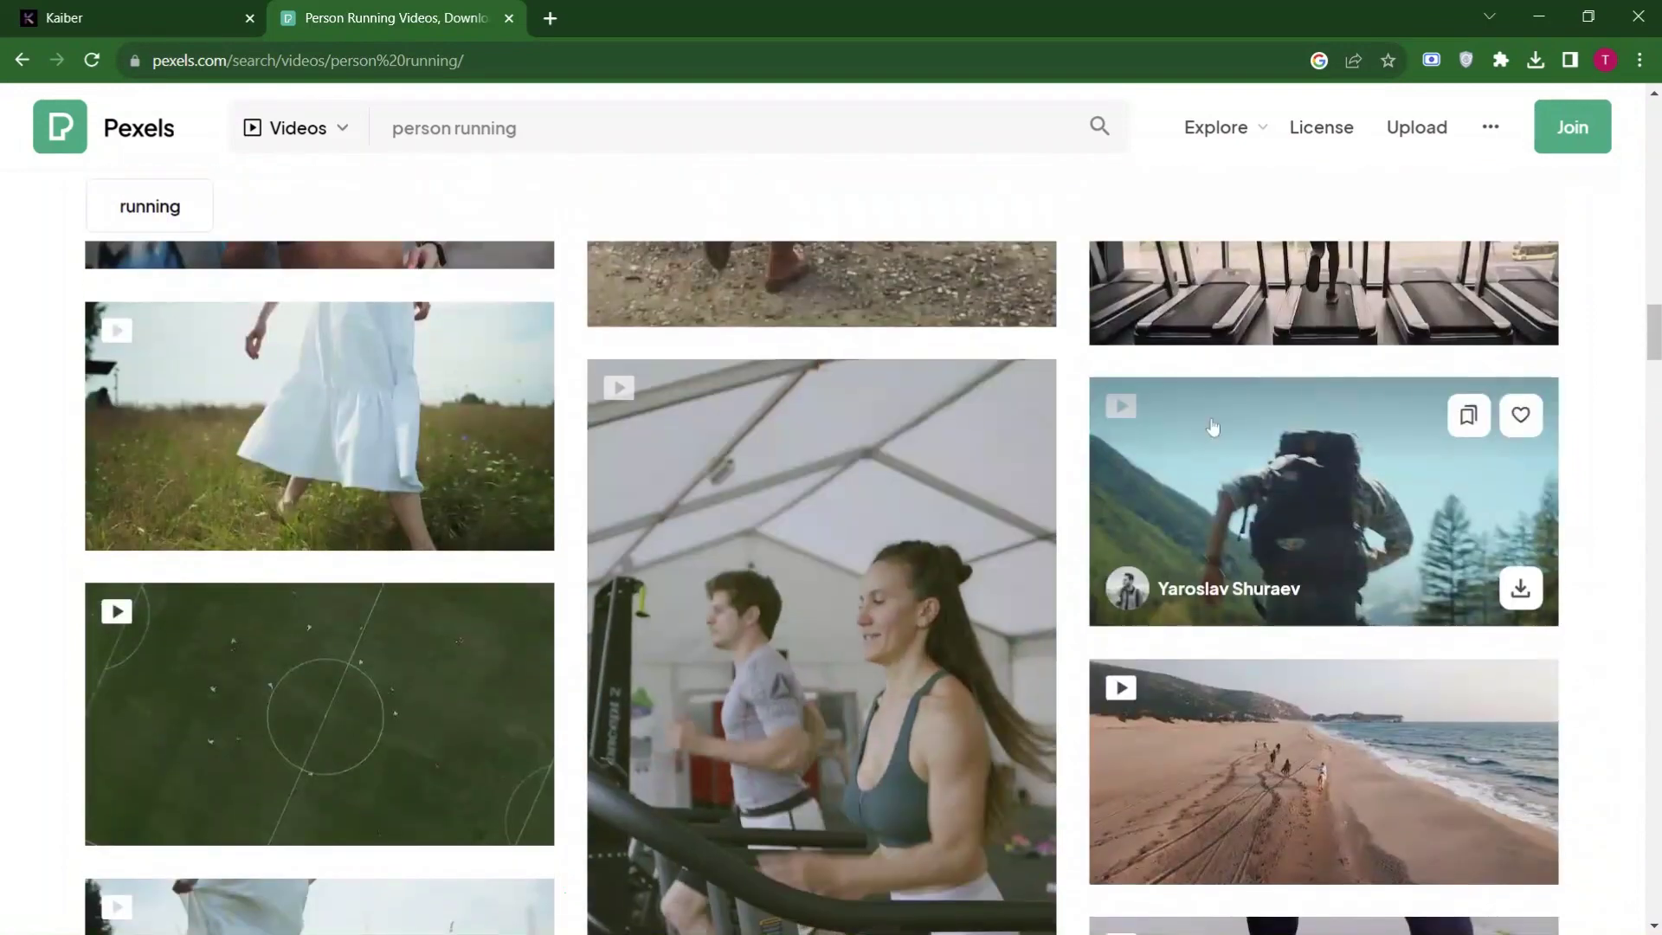
click(1213, 426)
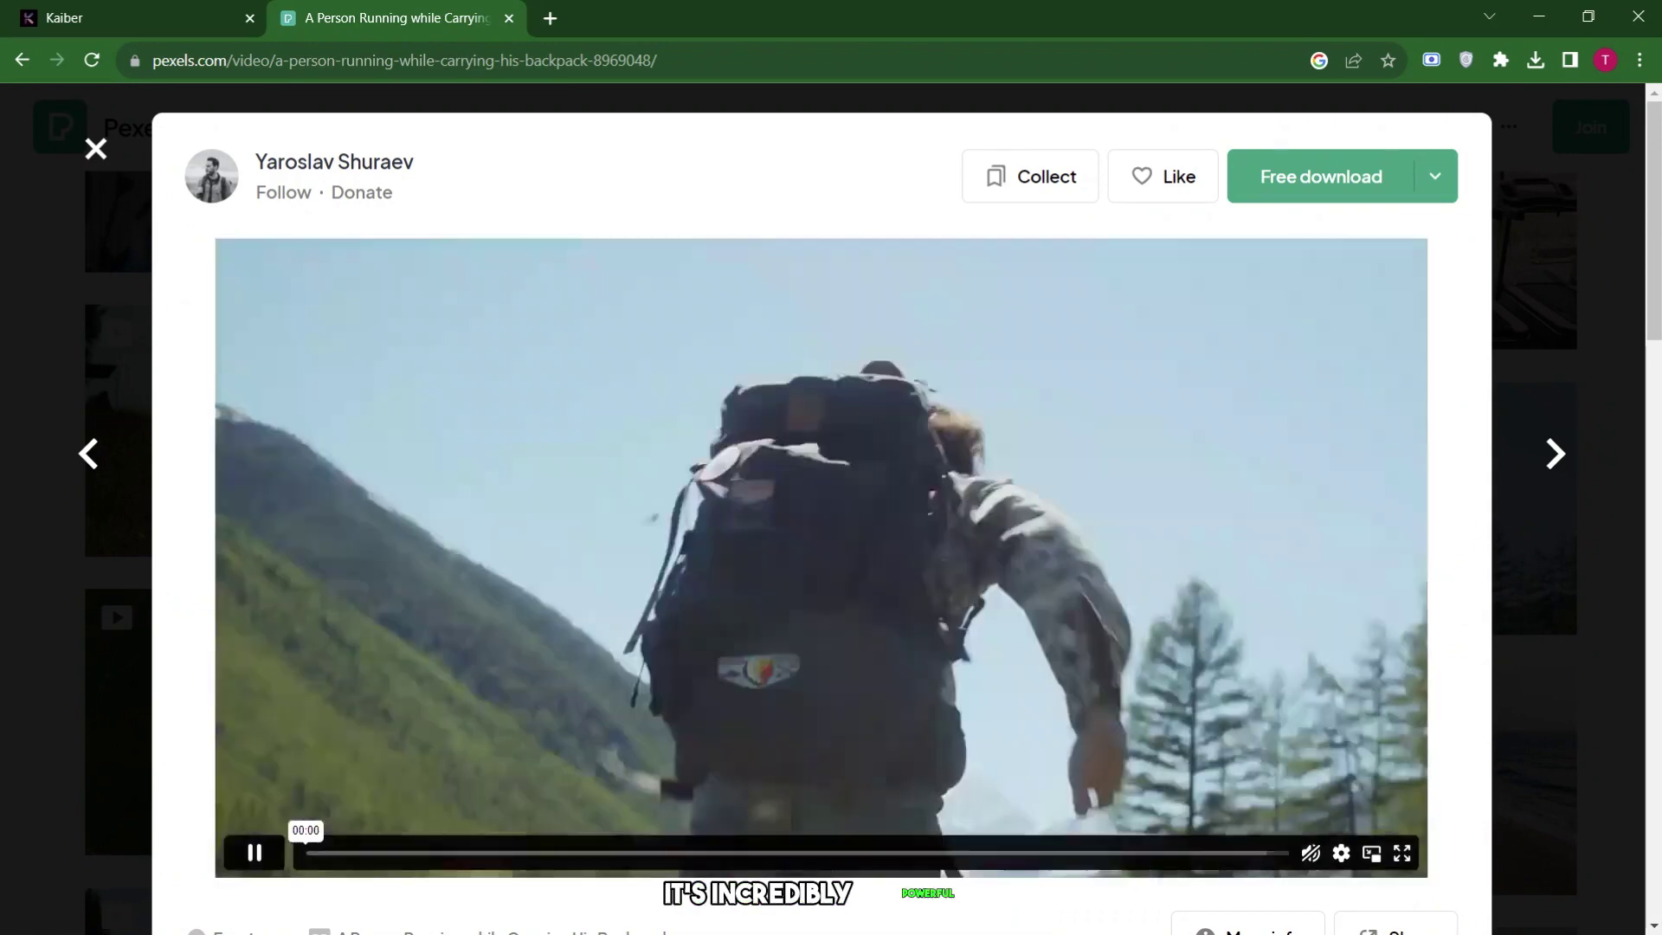
Prompt 'A Futuristic Cyberpunk' in Photo-Realistic style for the hiker clip and open Video settings.
key(ctrl+w)
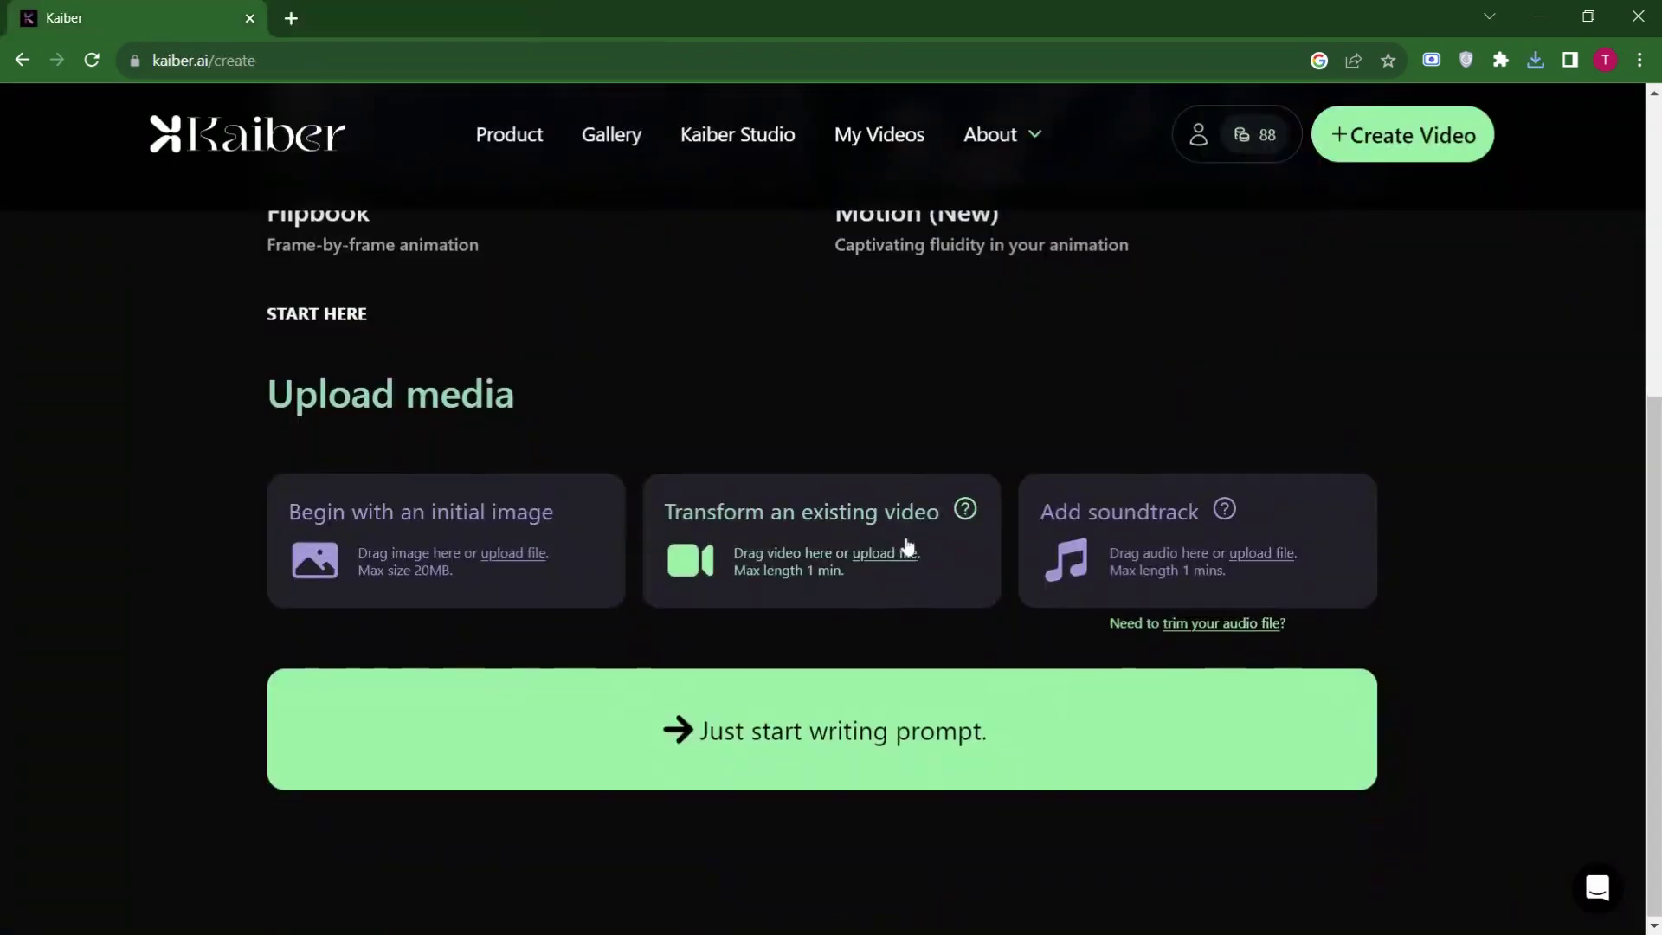
click(898, 750)
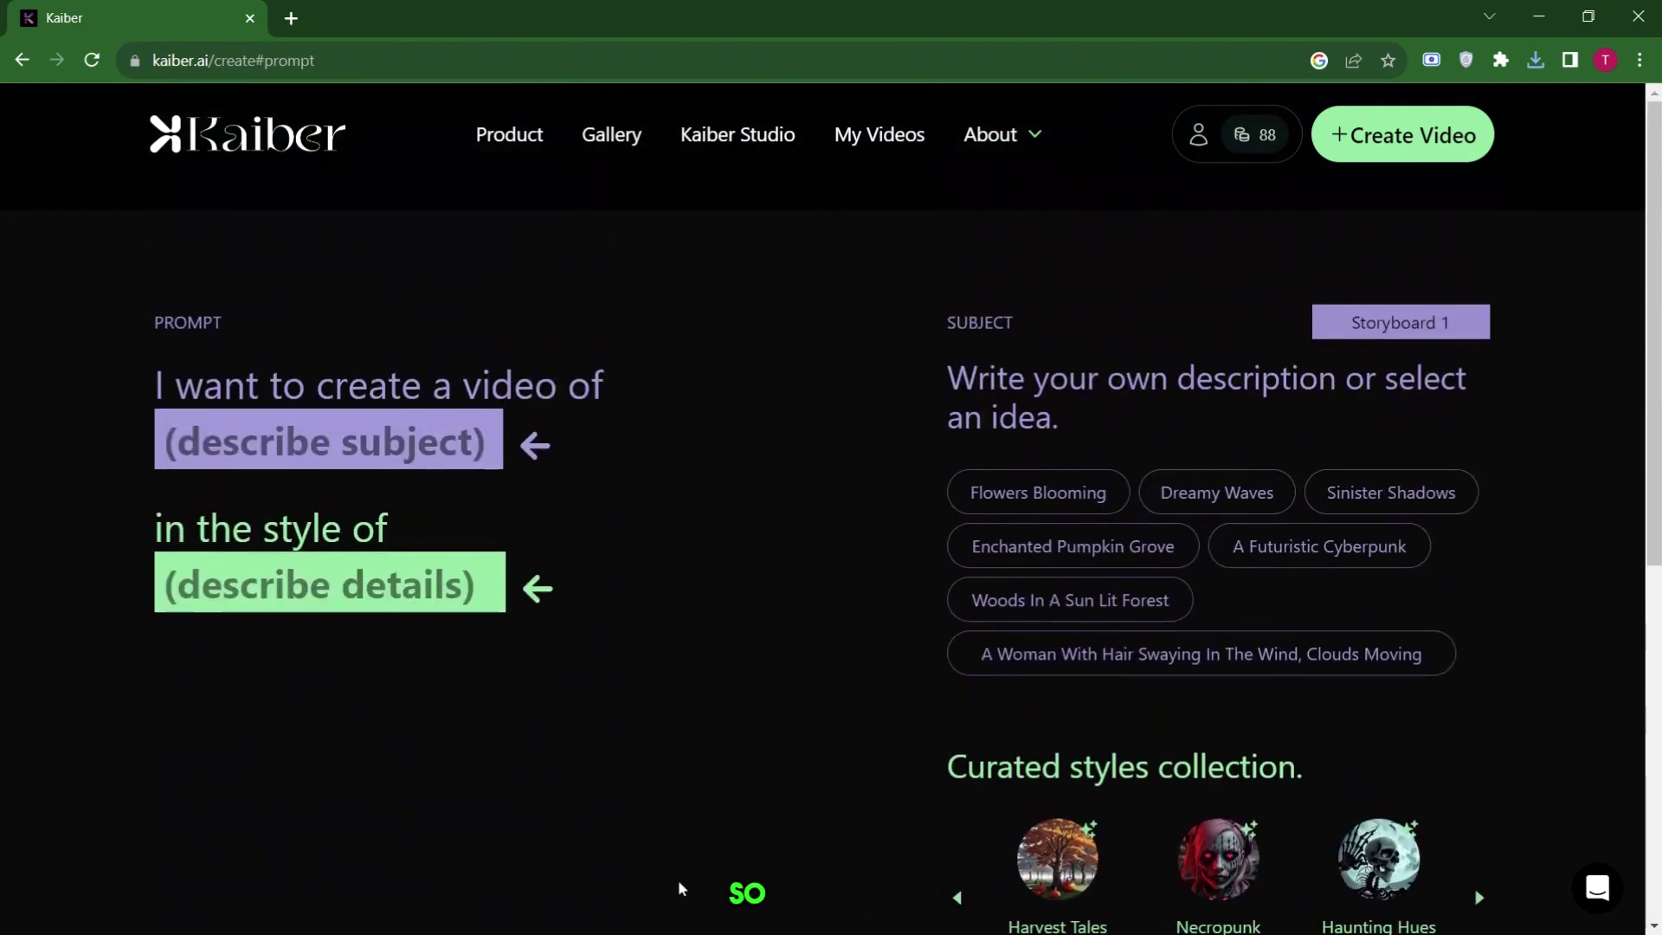
scroll(983, 538, down, 7)
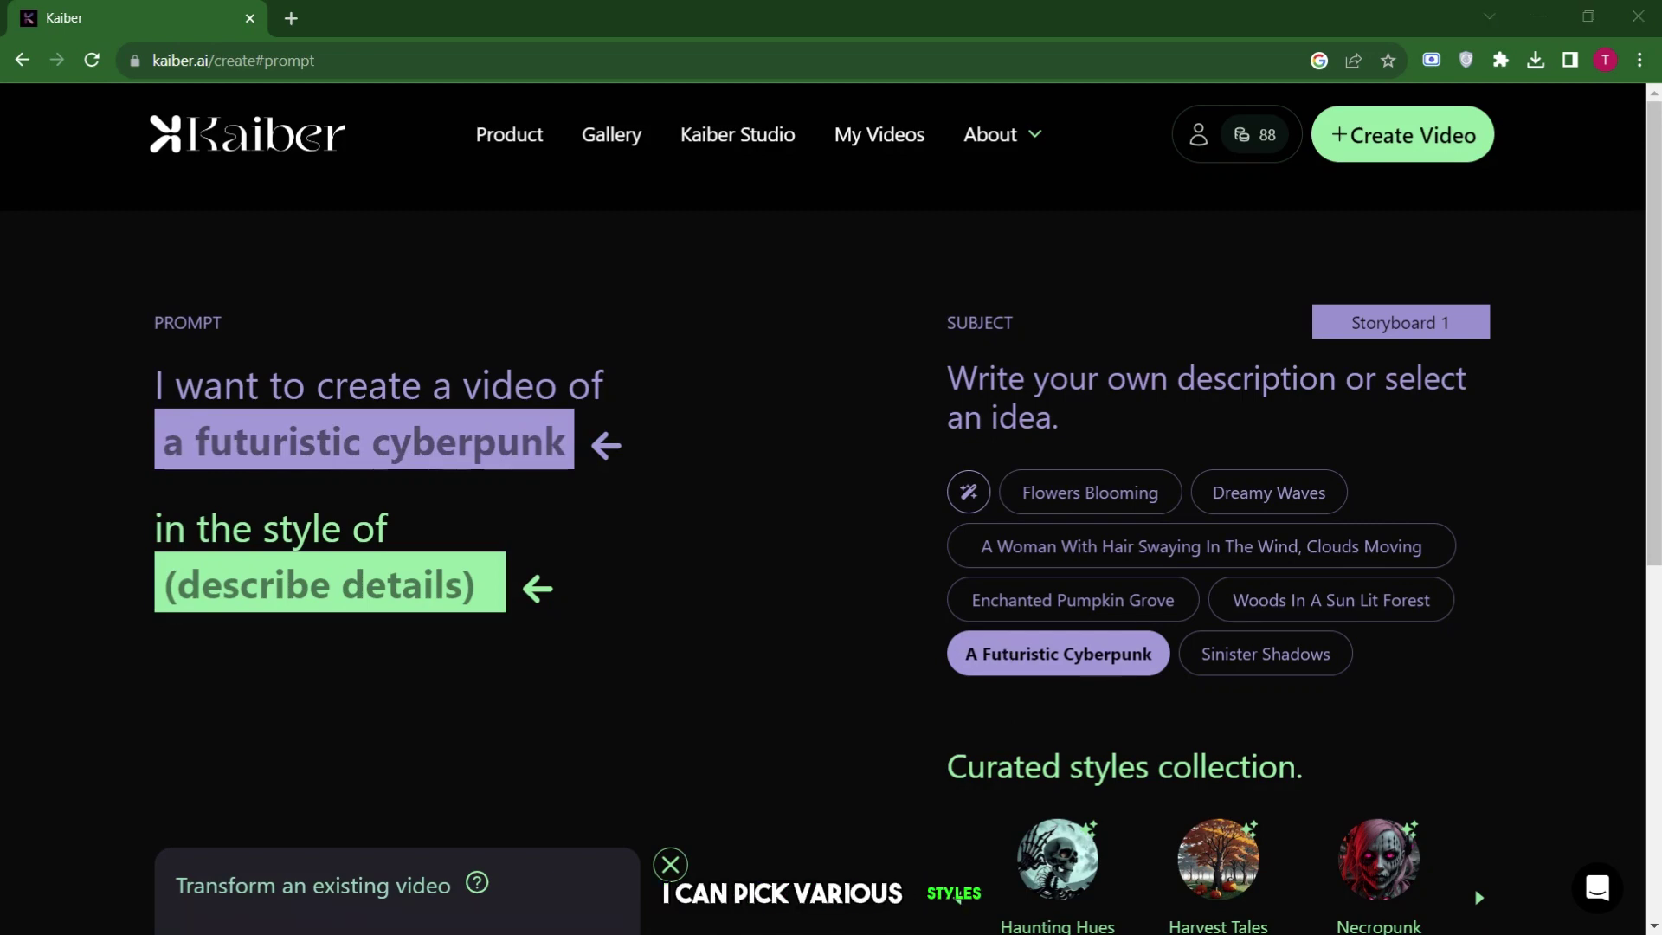
scroll(1187, 574, down, 5)
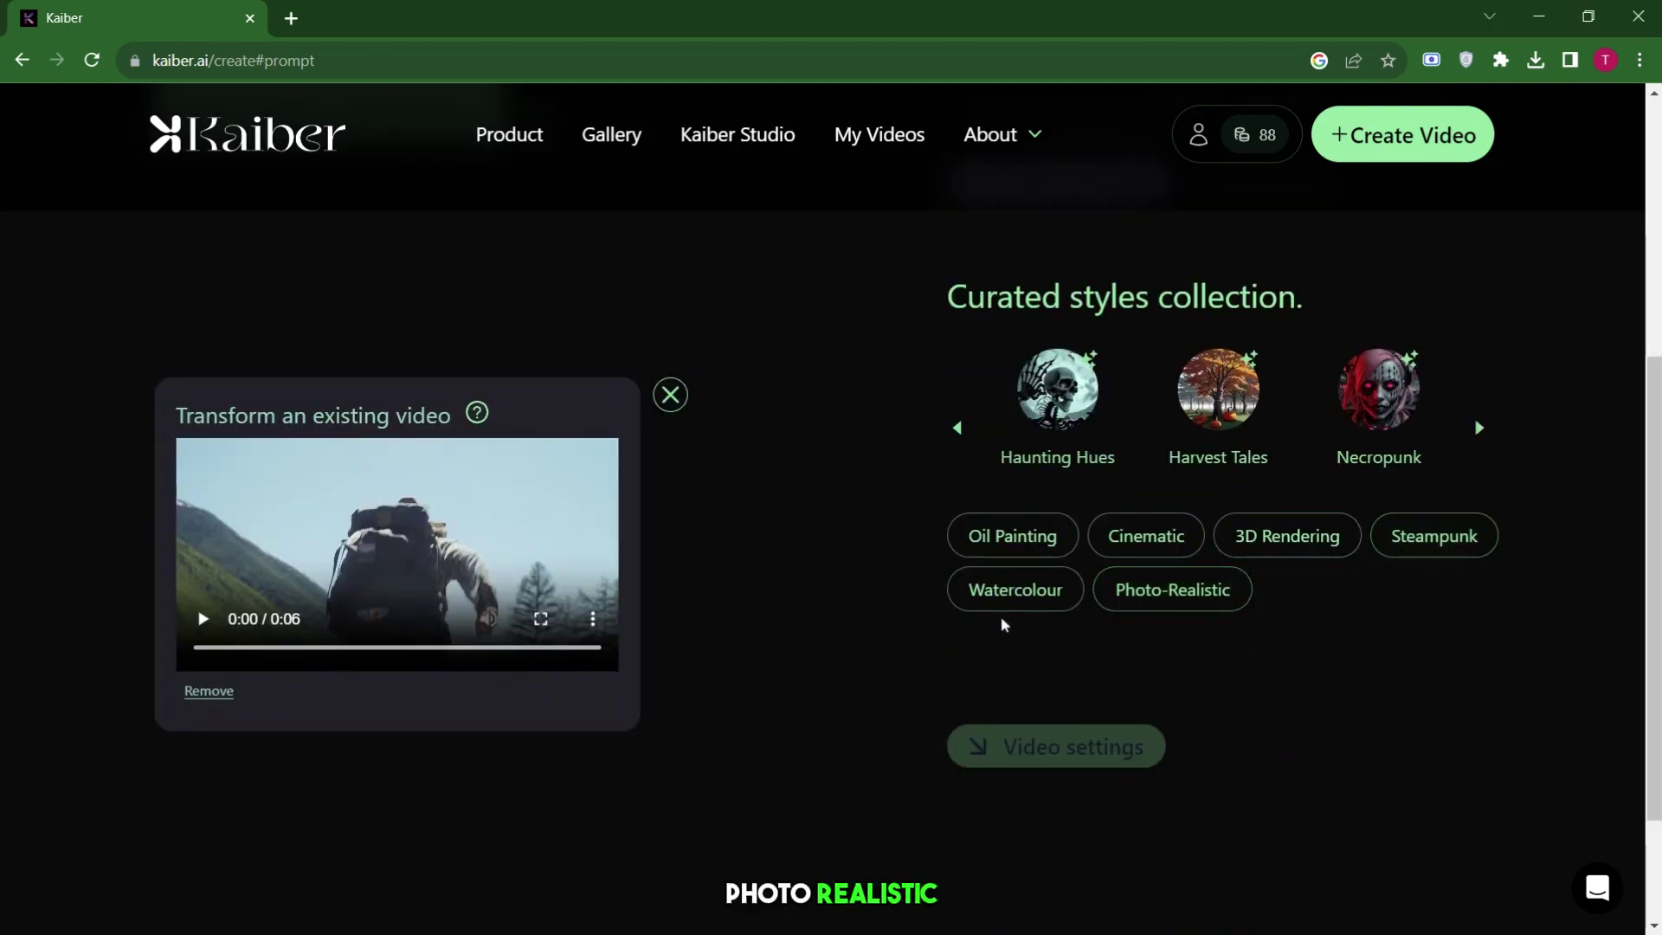
click(1149, 597)
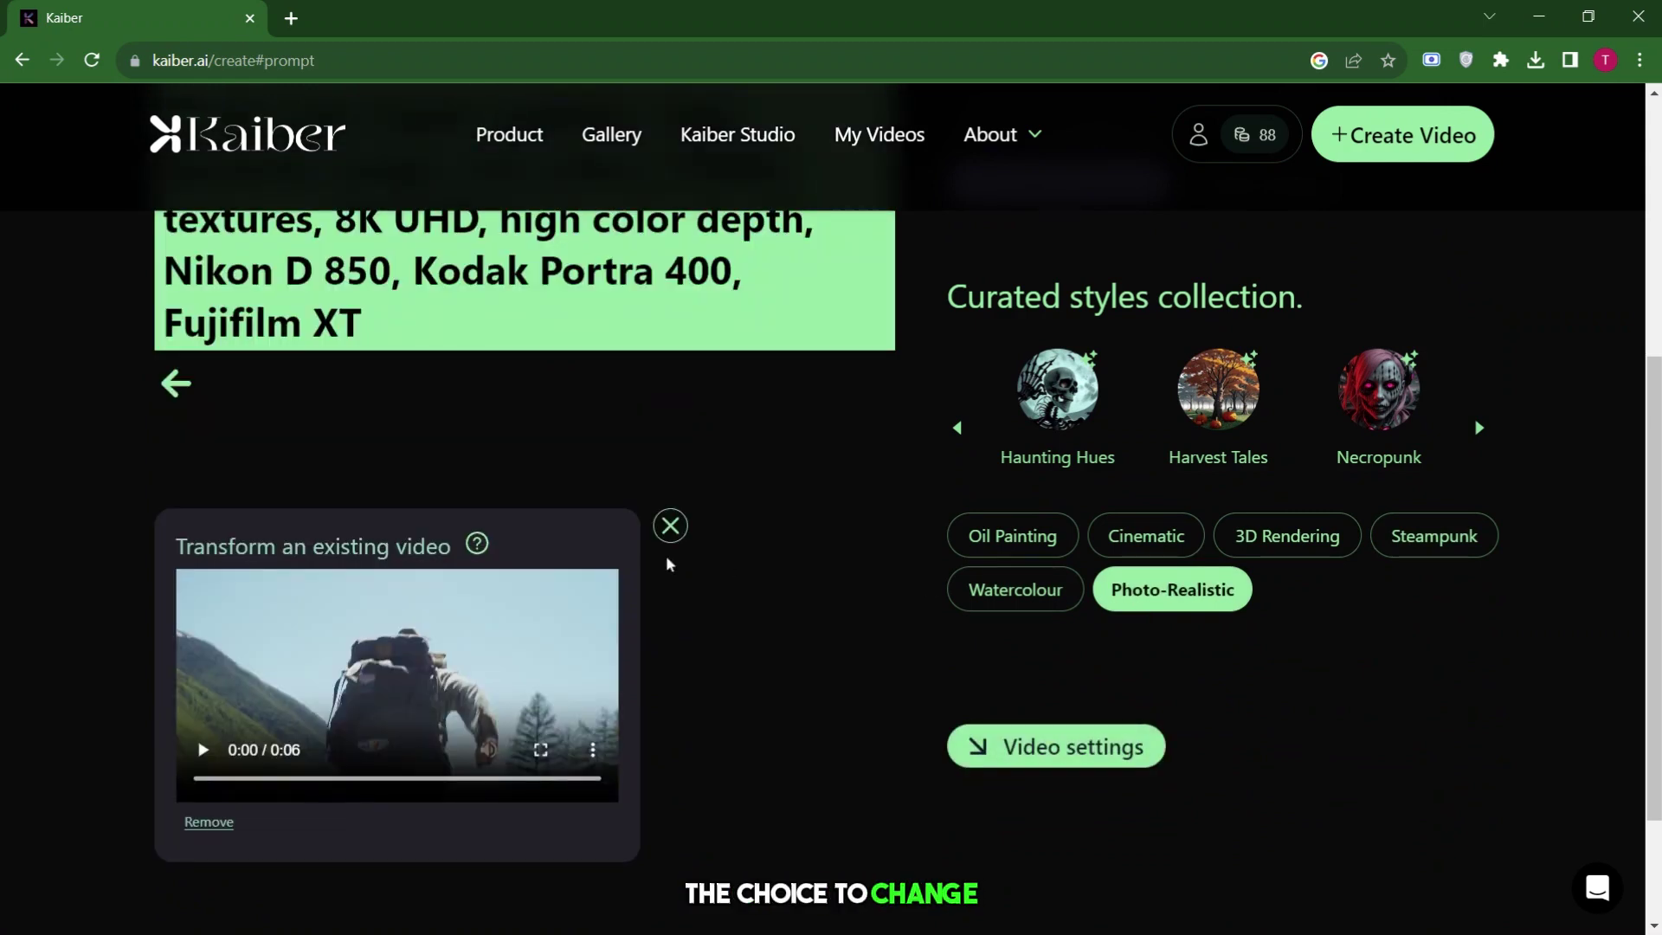
scroll(666, 561, up, 2)
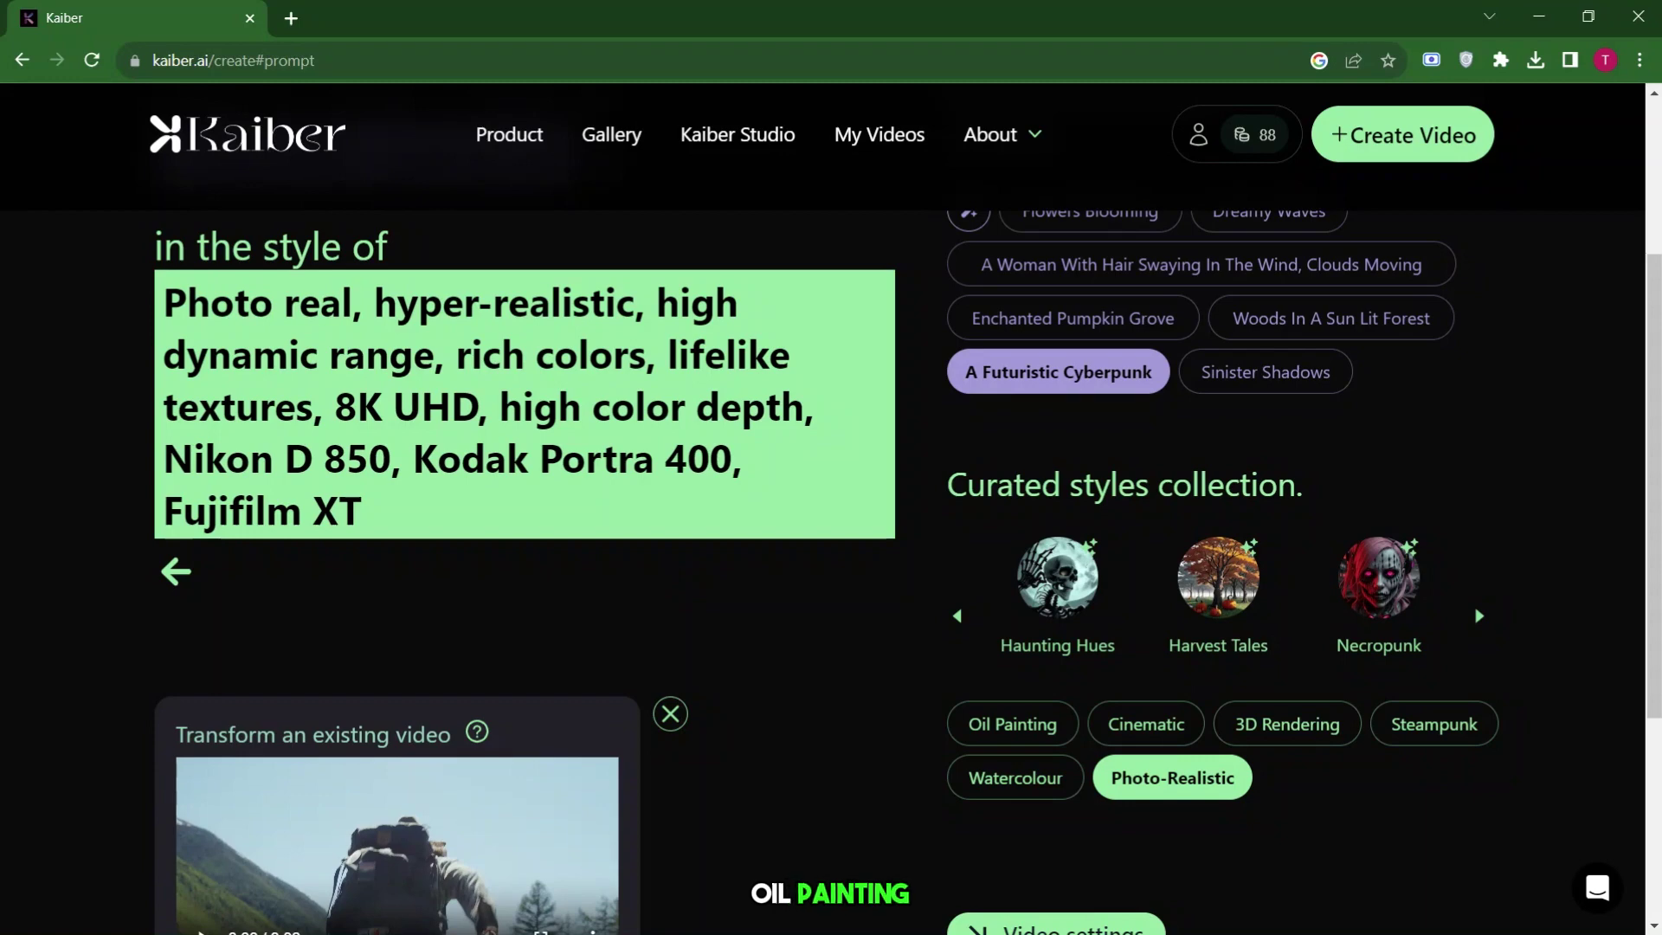
scroll(1060, 580, down, 4)
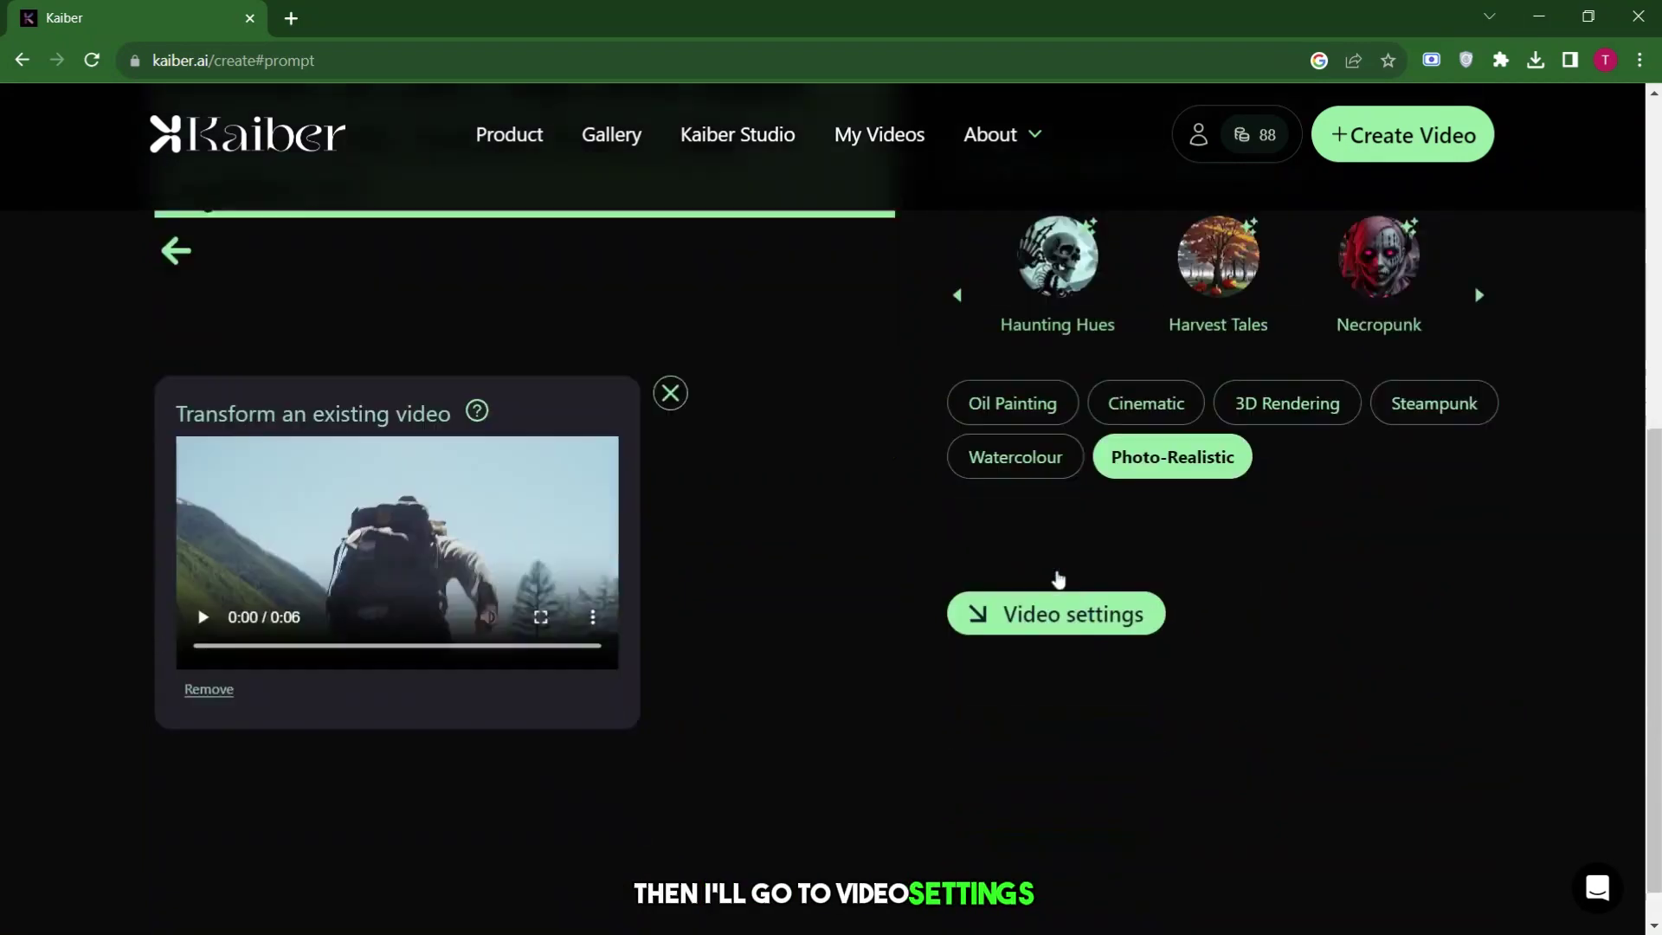
click(1049, 580)
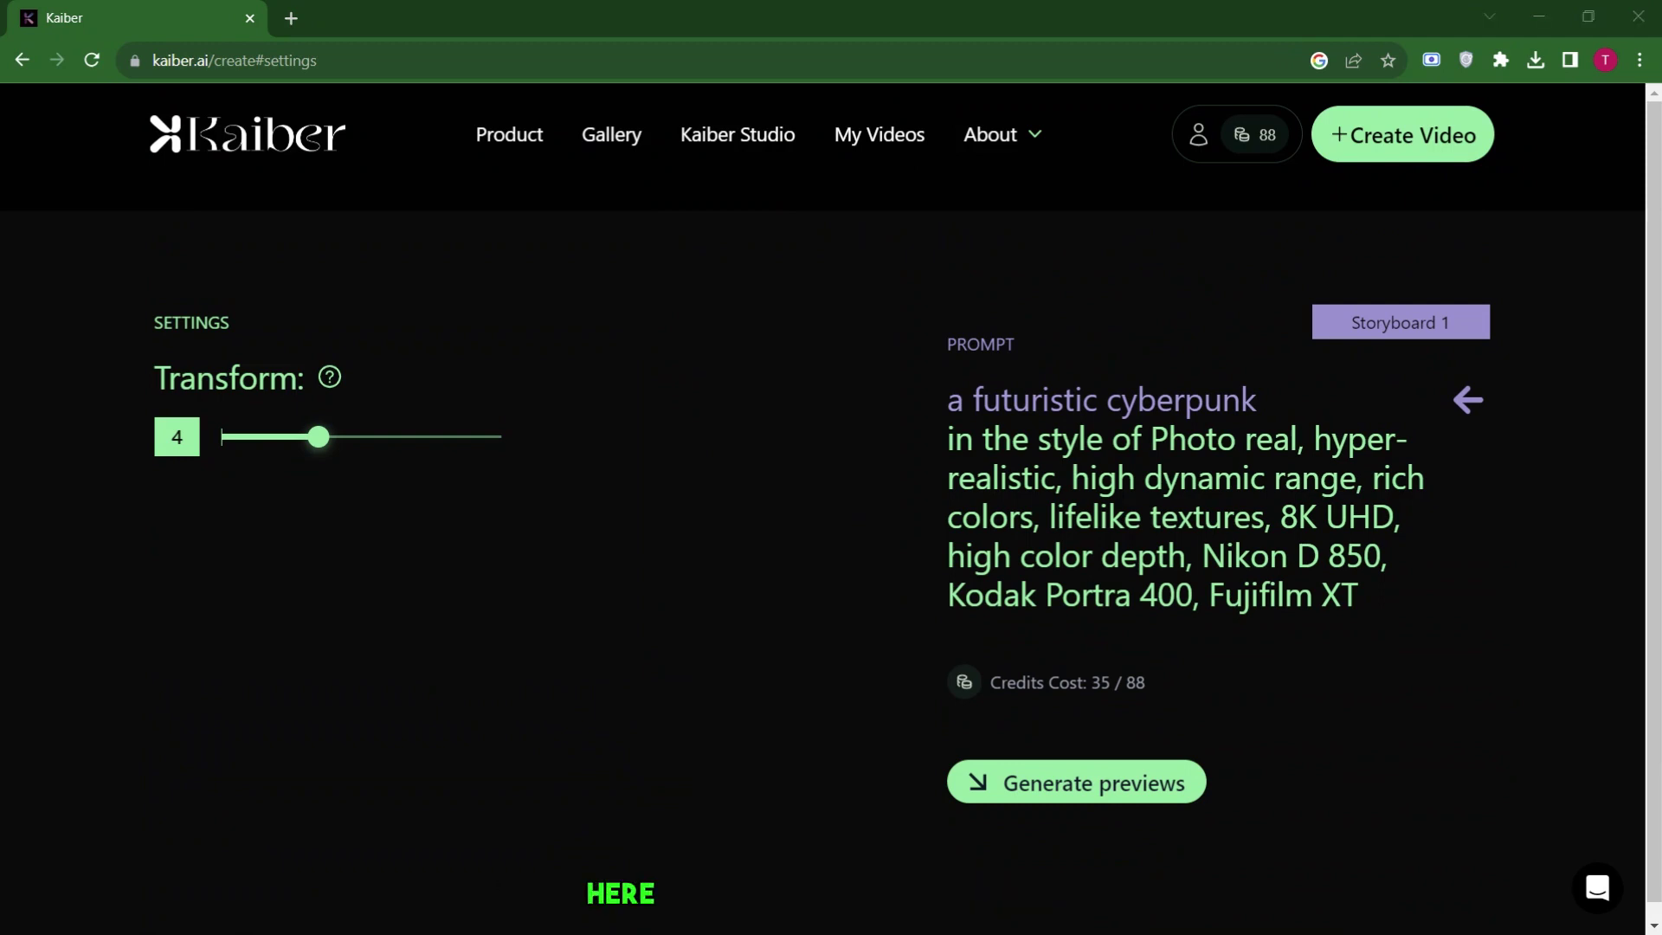
Set Transform to 1, generate previews, and render the final cyberpunk hiker video.
click(227, 437)
click(975, 783)
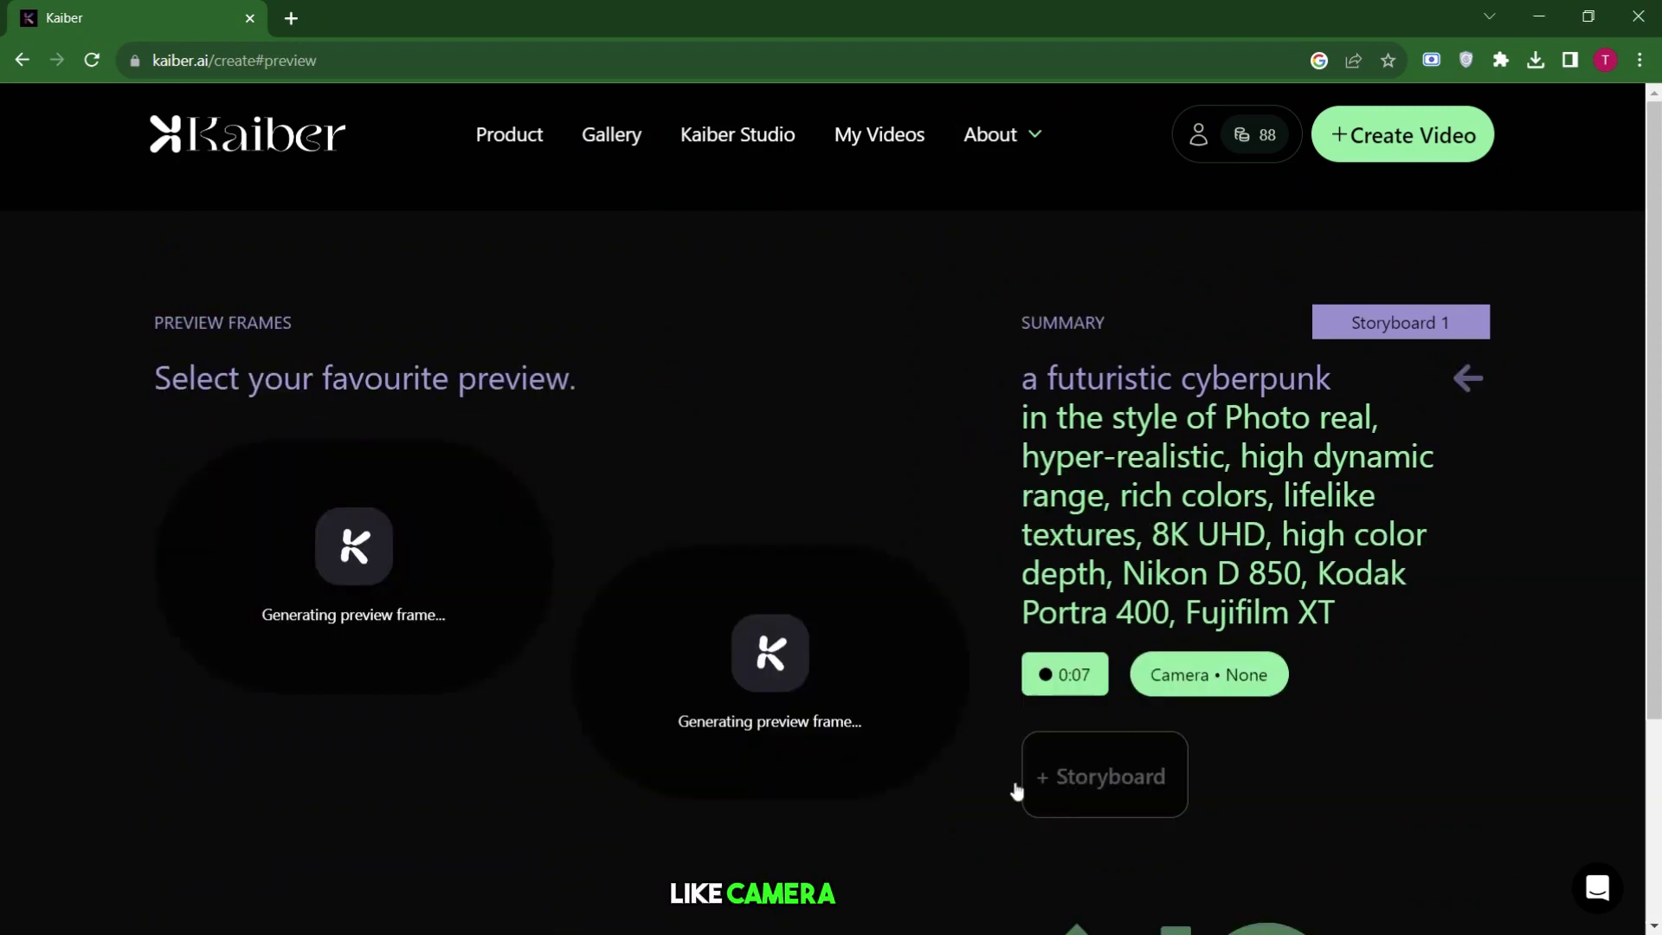
scroll(870, 509, down, 3)
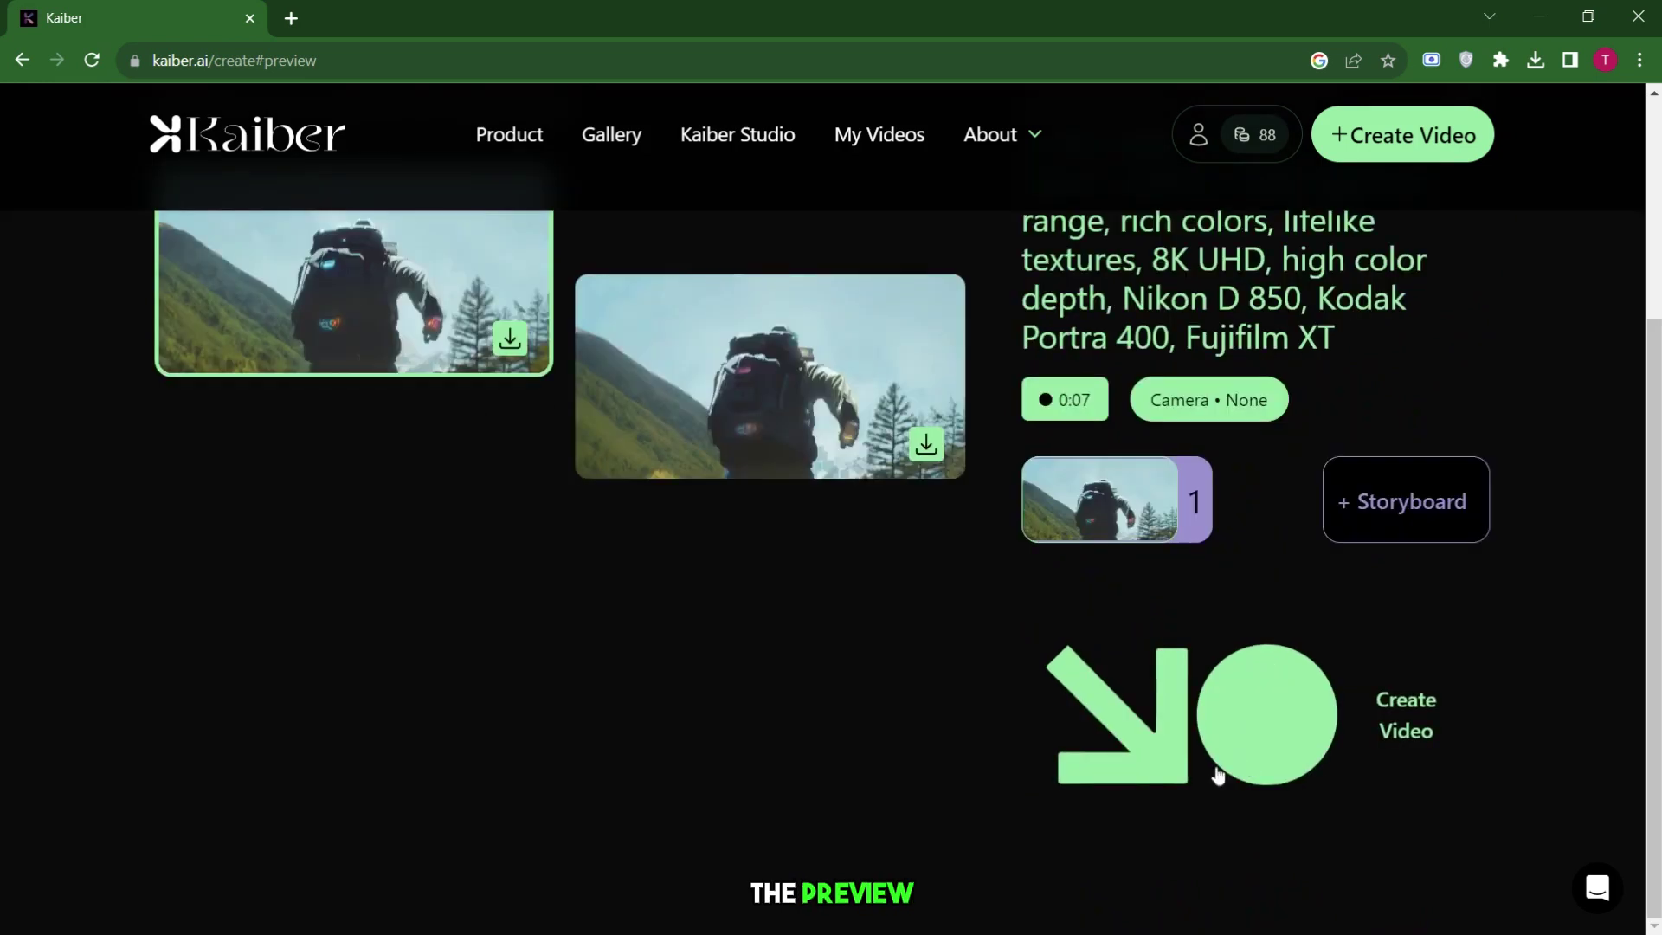
click(1135, 769)
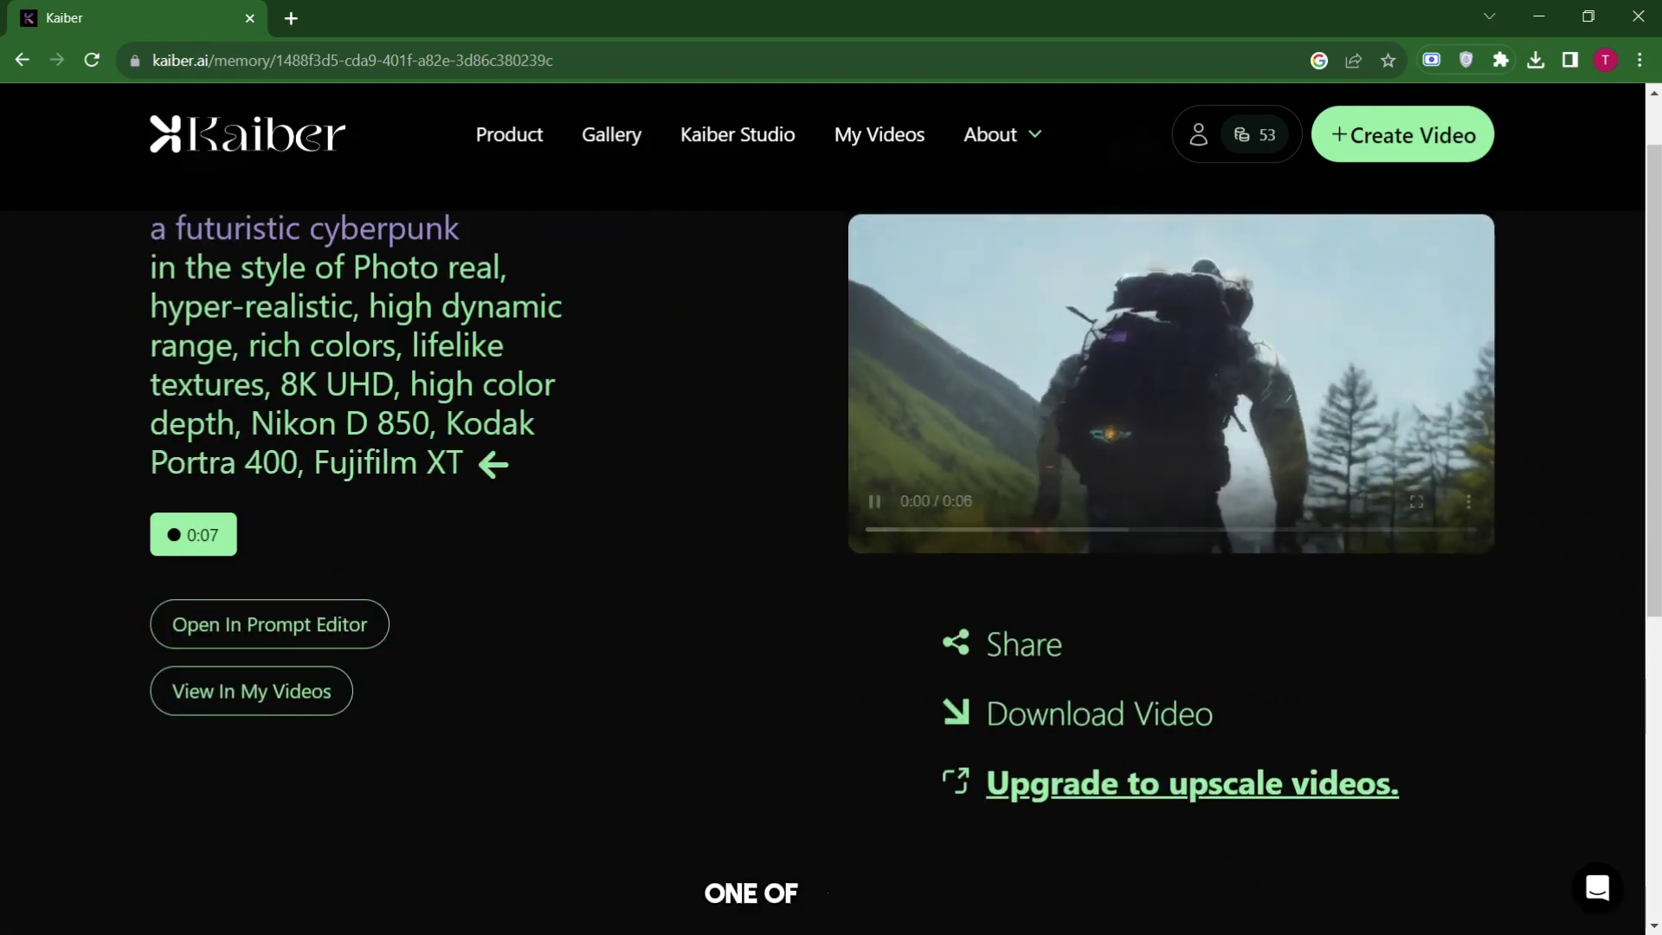
mouse_move(1417, 502)
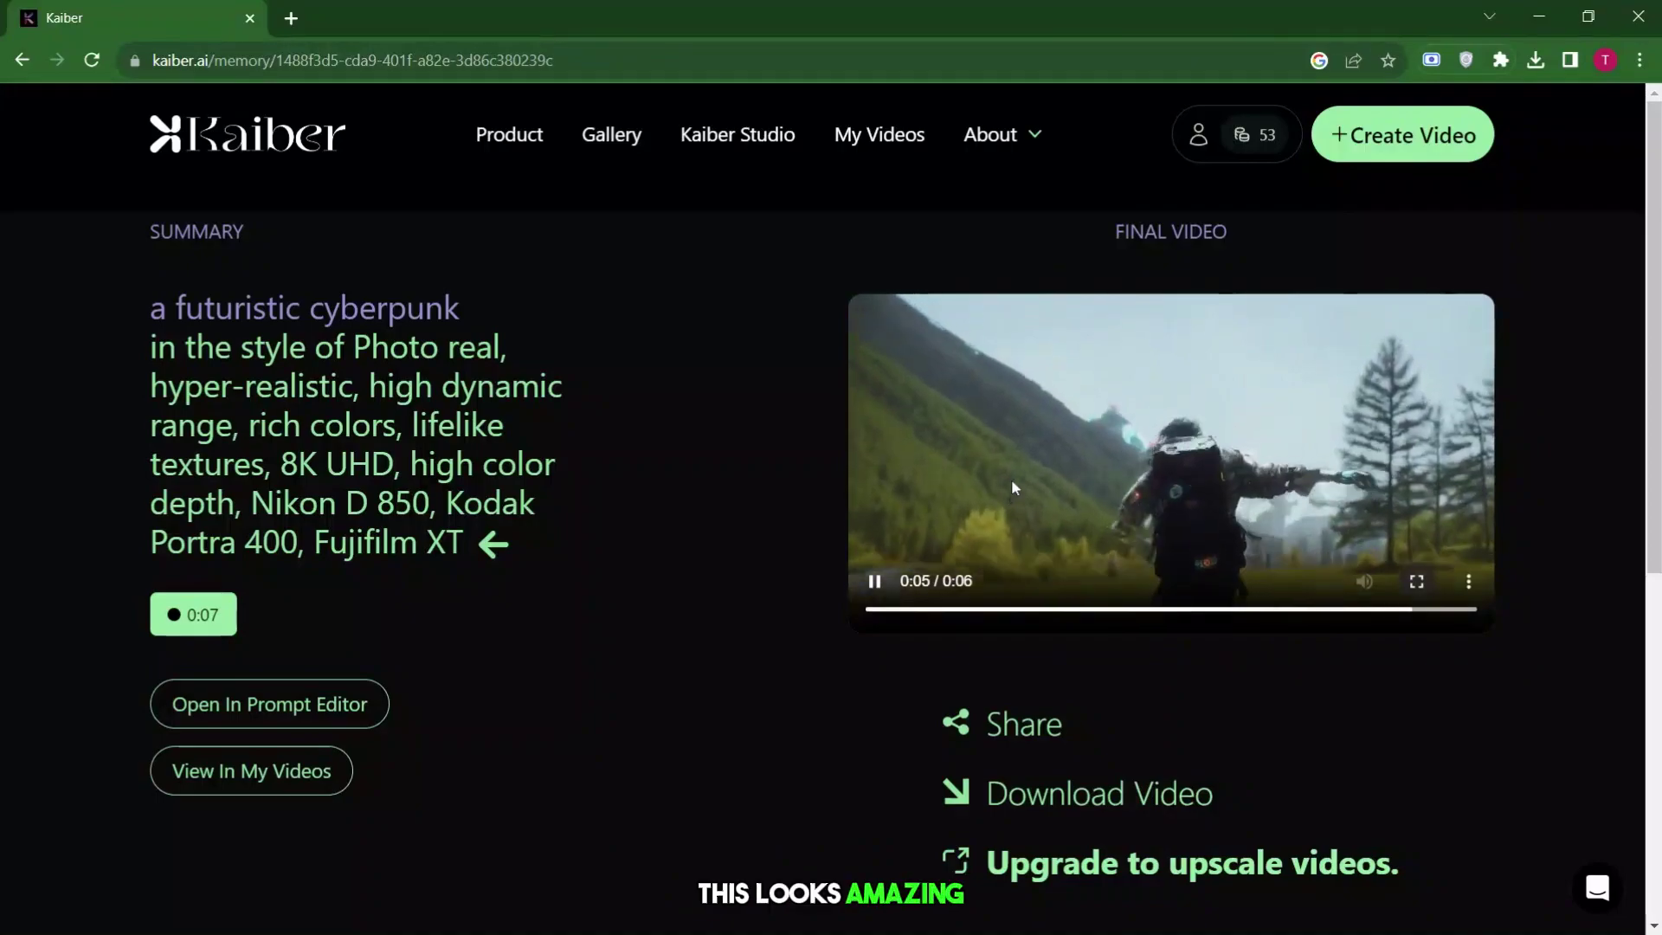
double_click(1012, 480)
double_click(1011, 480)
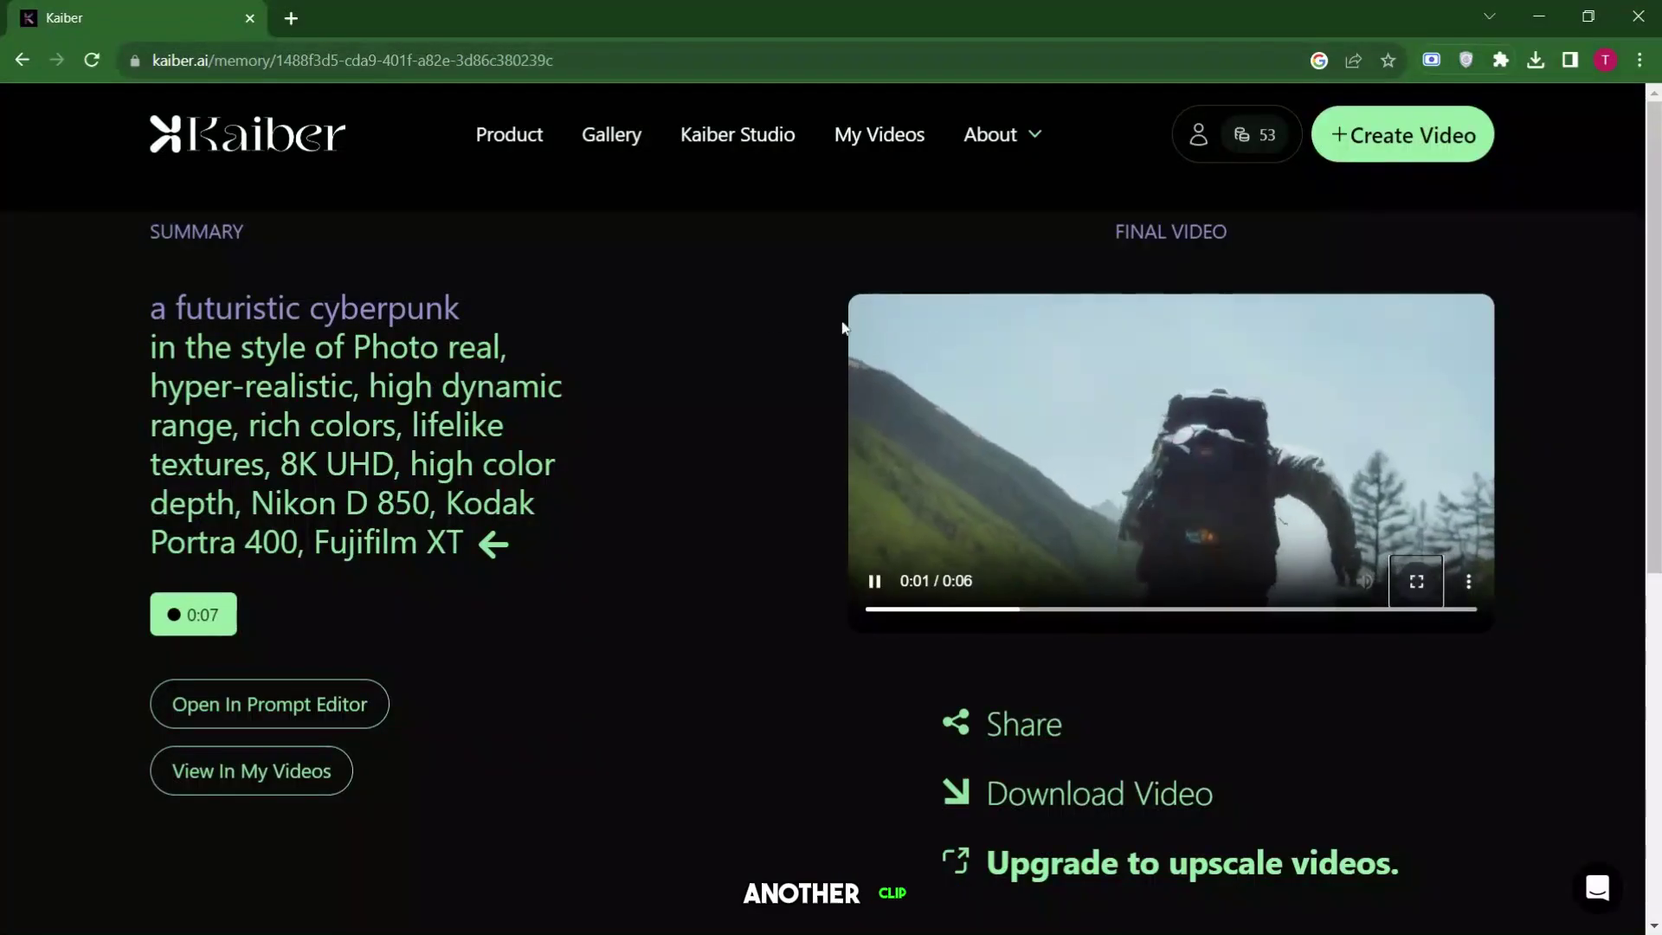
scroll(693, 439, down, 1)
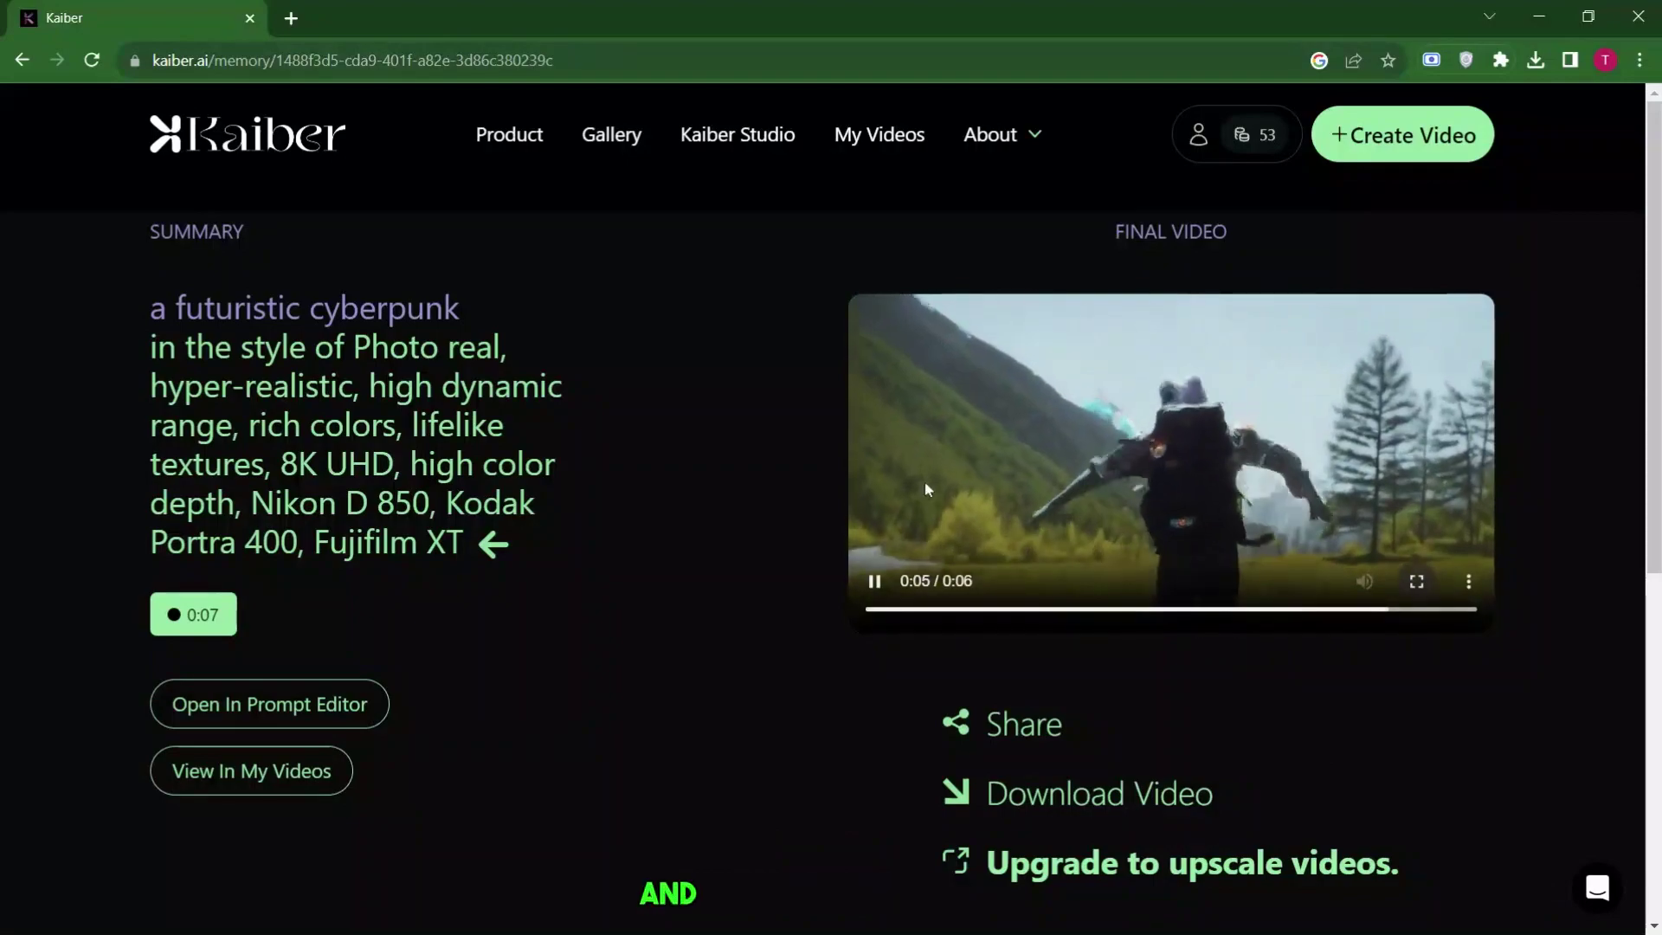
double_click(1011, 480)
double_click(1011, 480)
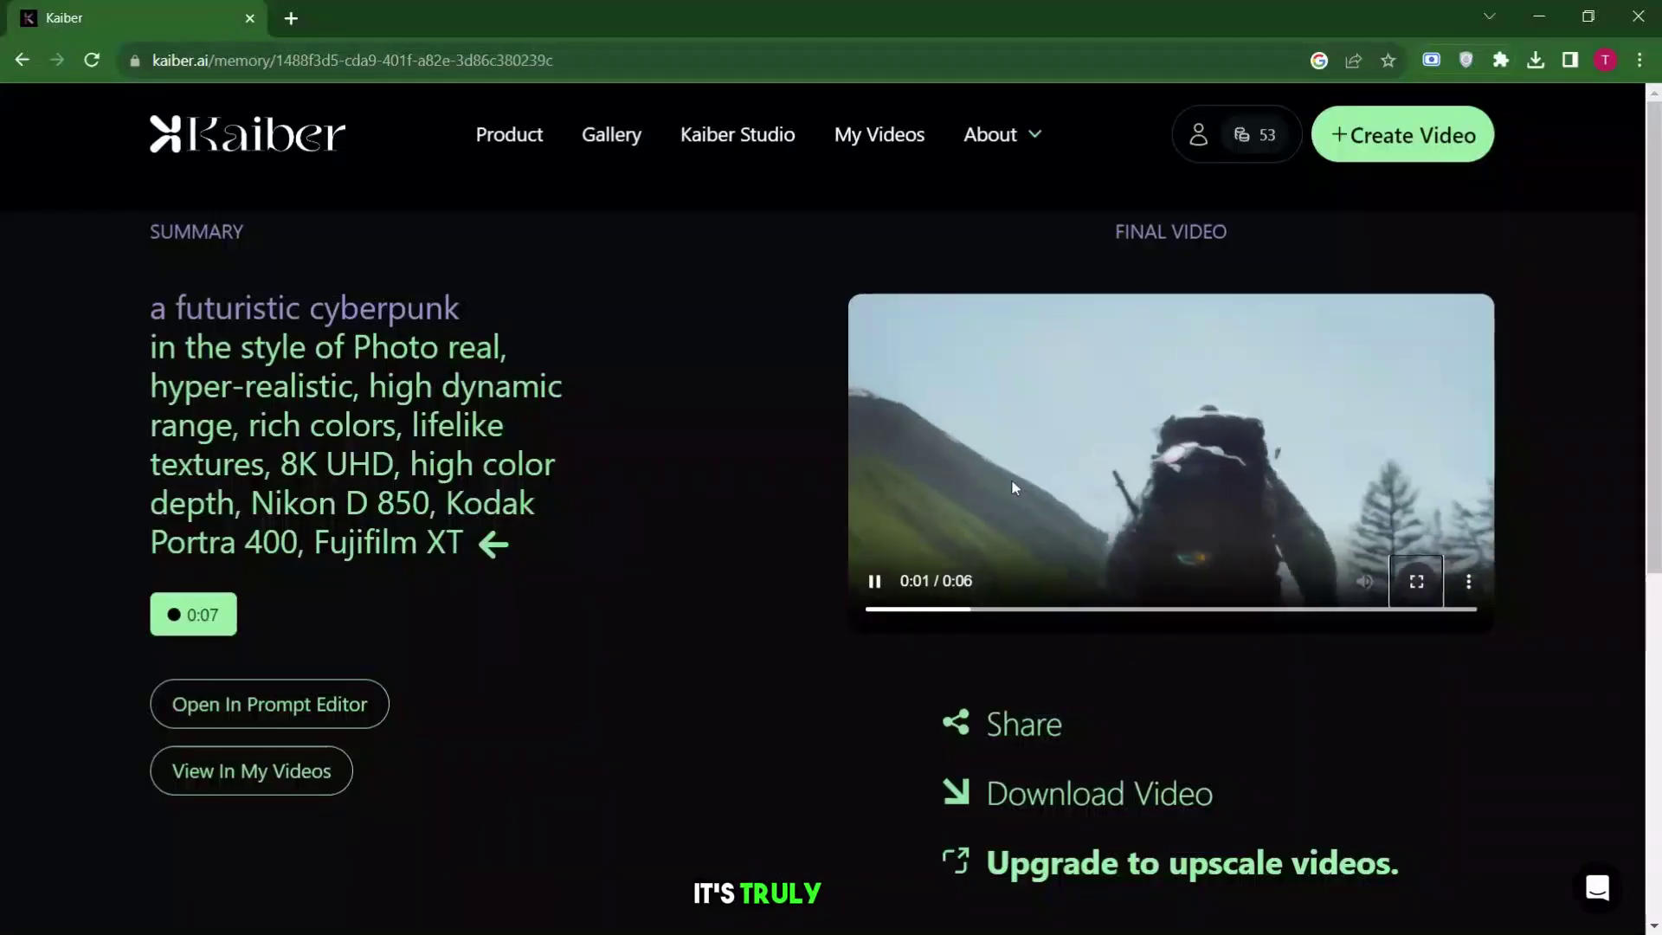